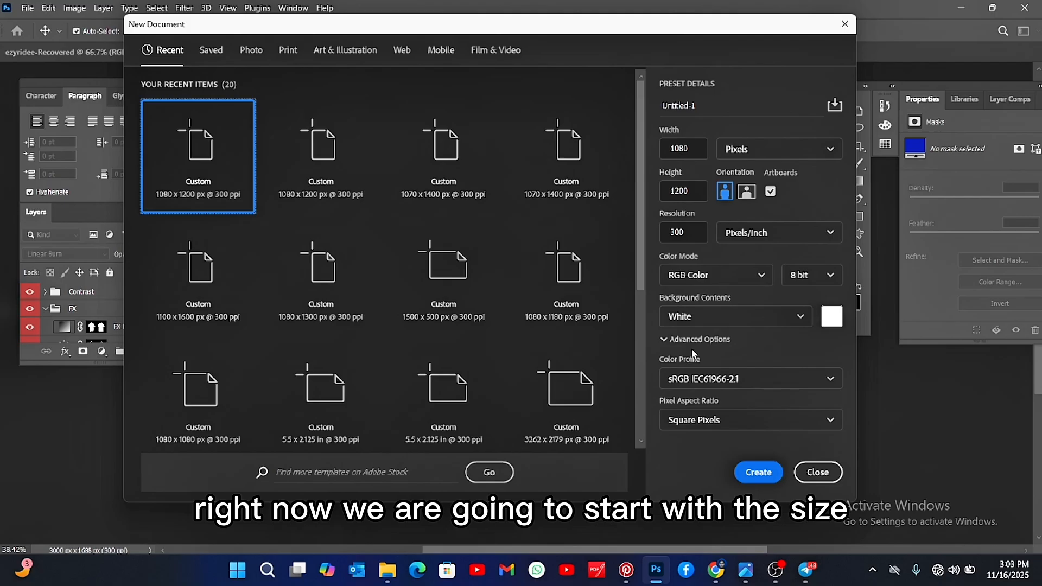
pyautogui.moveTo(688, 148); pyautogui.dragTo(671, 149)
pyautogui.write('3264')
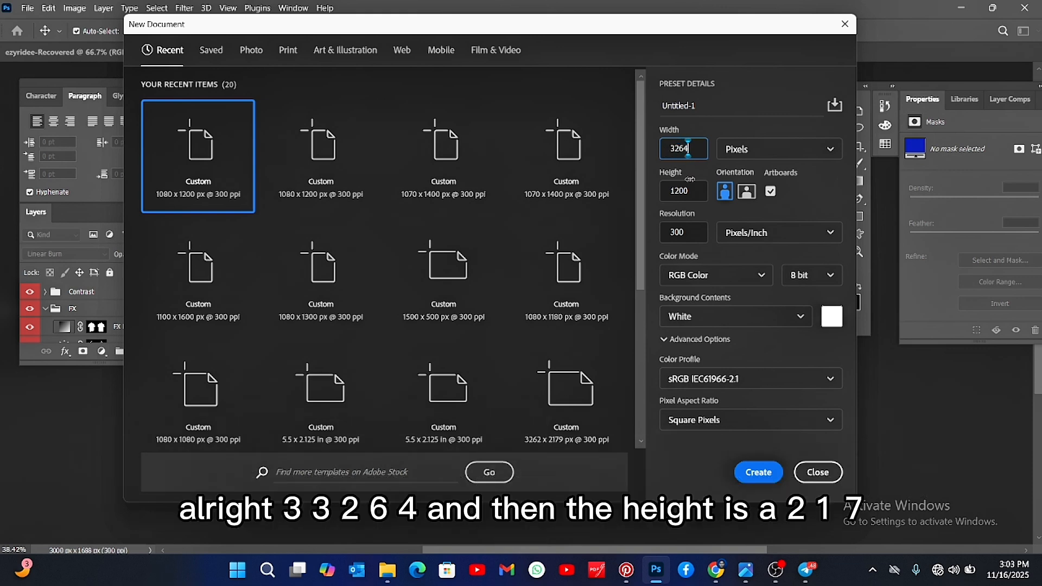
pyautogui.moveTo(688, 190); pyautogui.dragTo(663, 193)
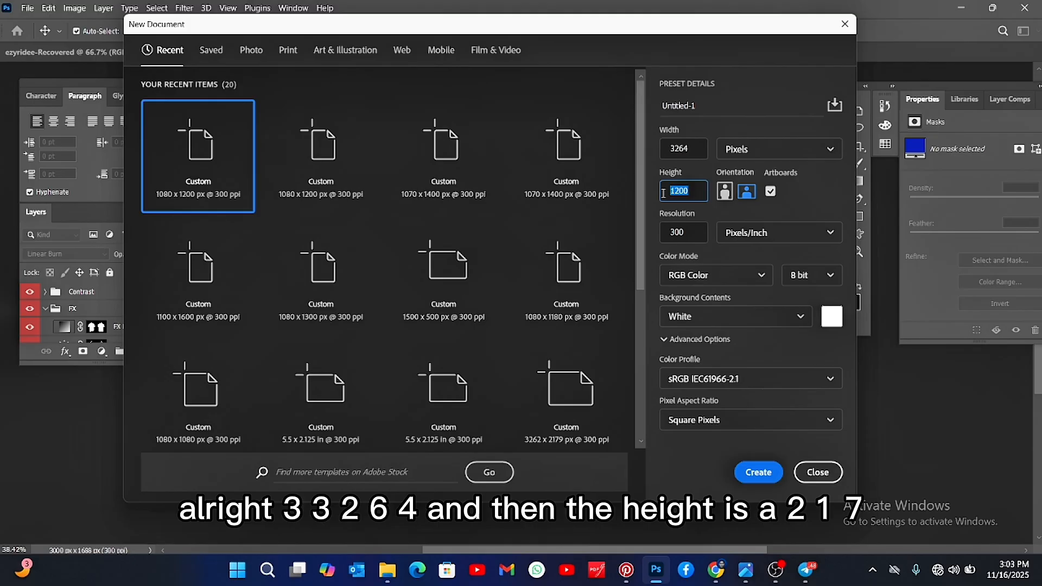
pyautogui.write('2179')
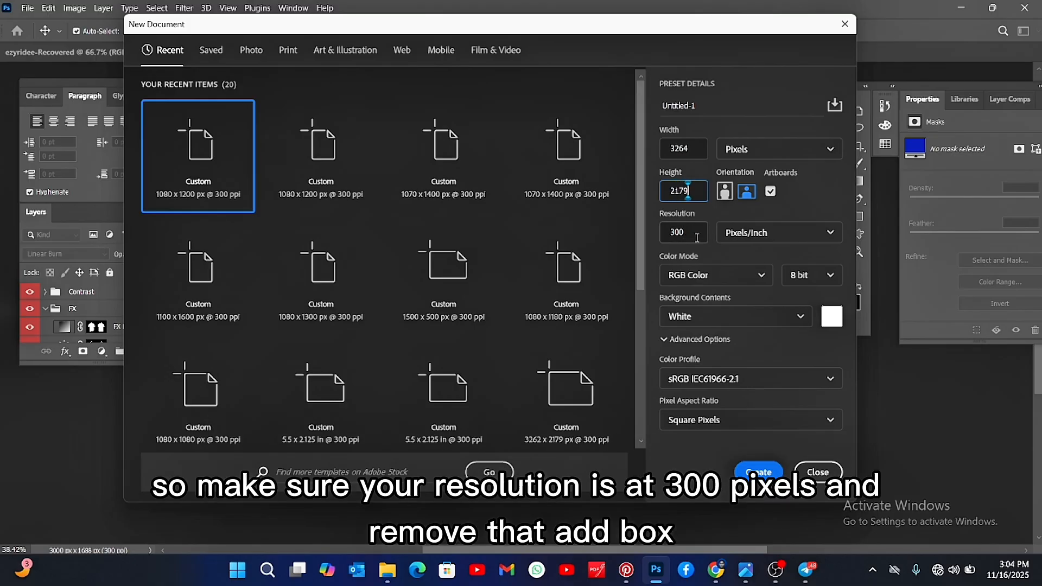
pyautogui.click(770, 193)
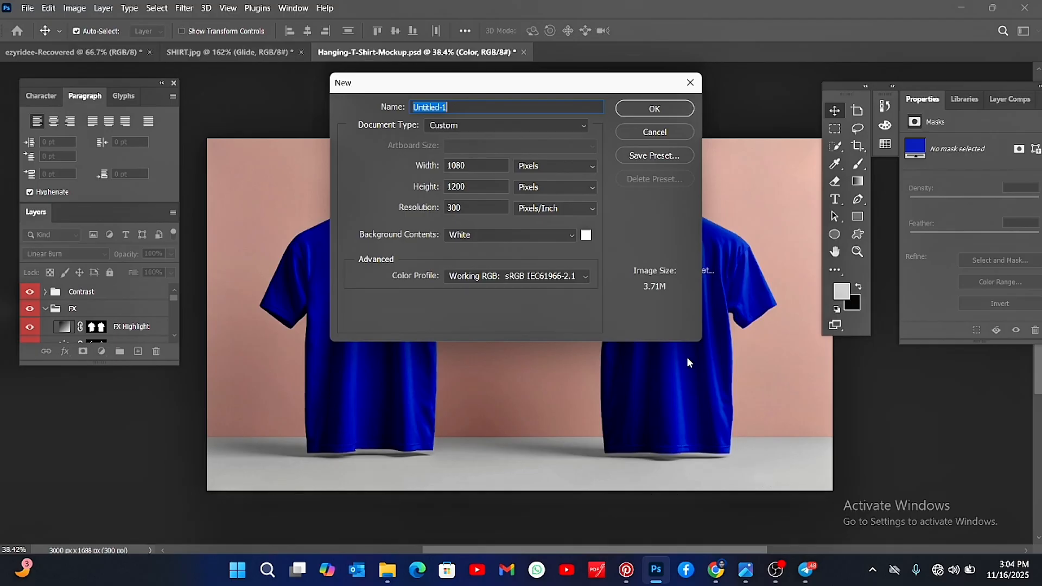
# Create a new document 3264 px wide and 2179 px high at 300 pixels/inch and fit its canvas in view
pyautogui.doubleClick(463, 166)
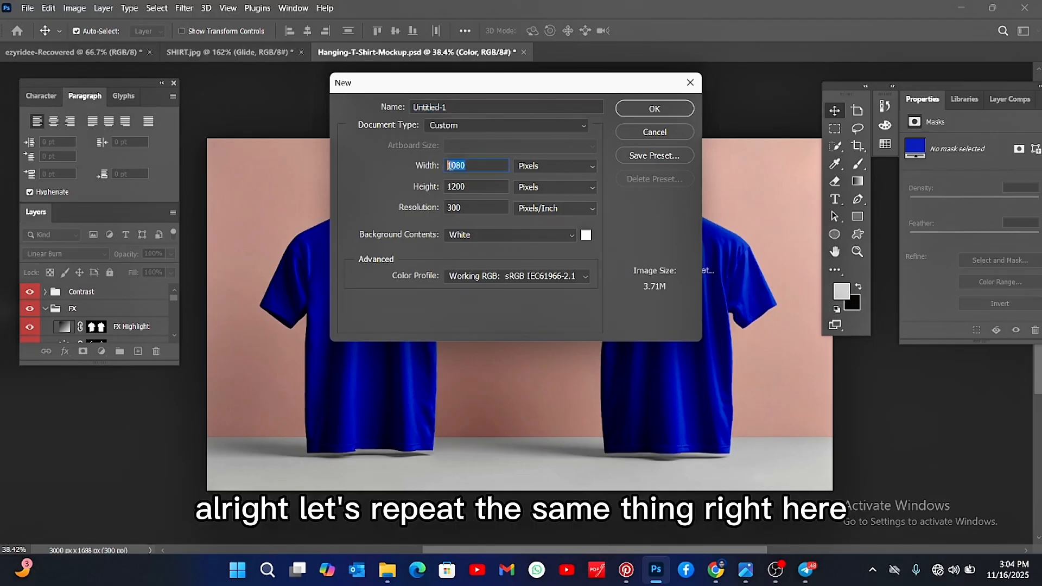
pyautogui.write('3264')
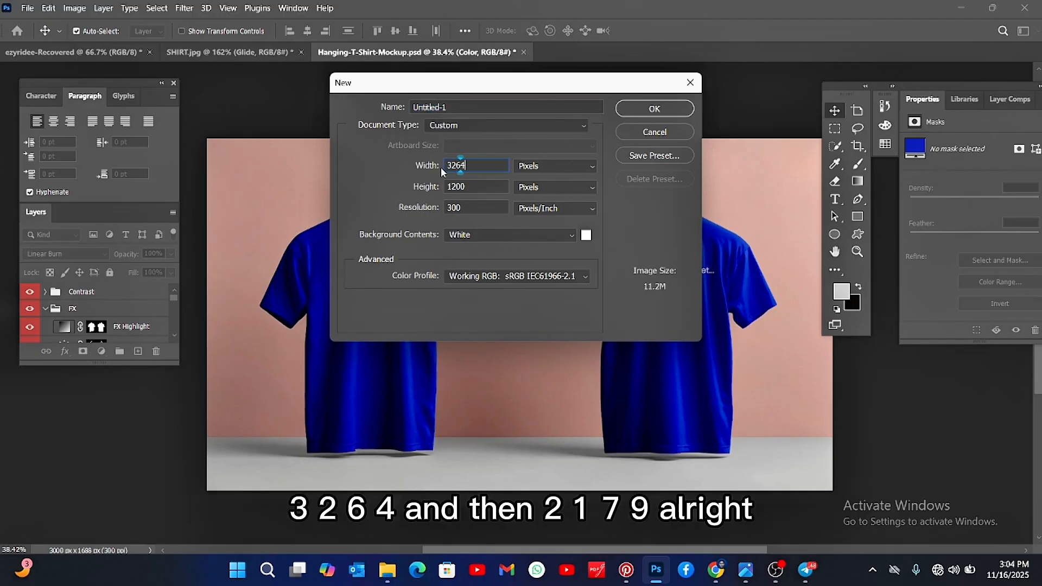
pyautogui.moveTo(466, 186); pyautogui.dragTo(446, 186)
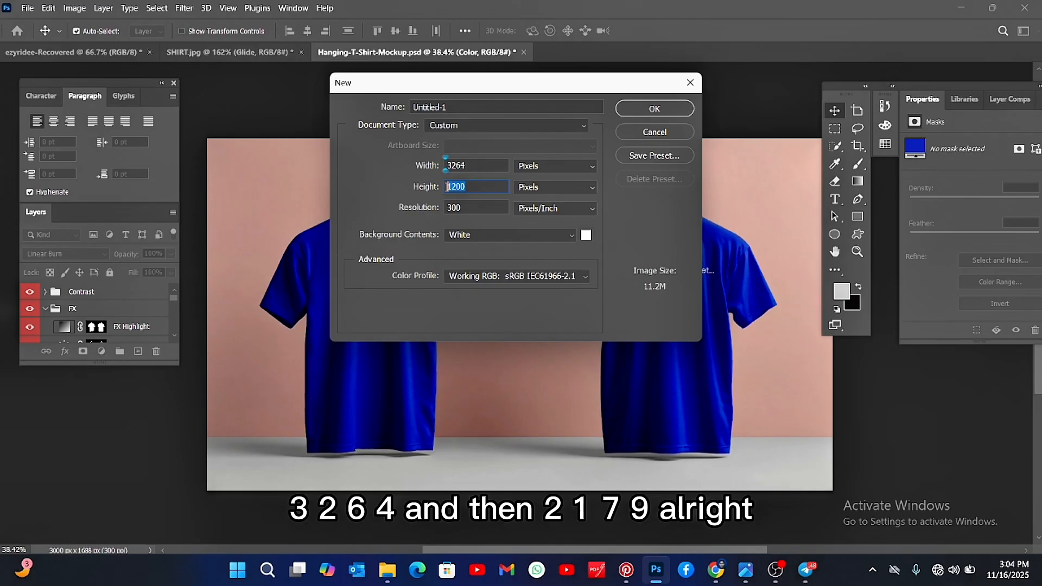
pyautogui.write('2179')
pyautogui.click(628, 110)
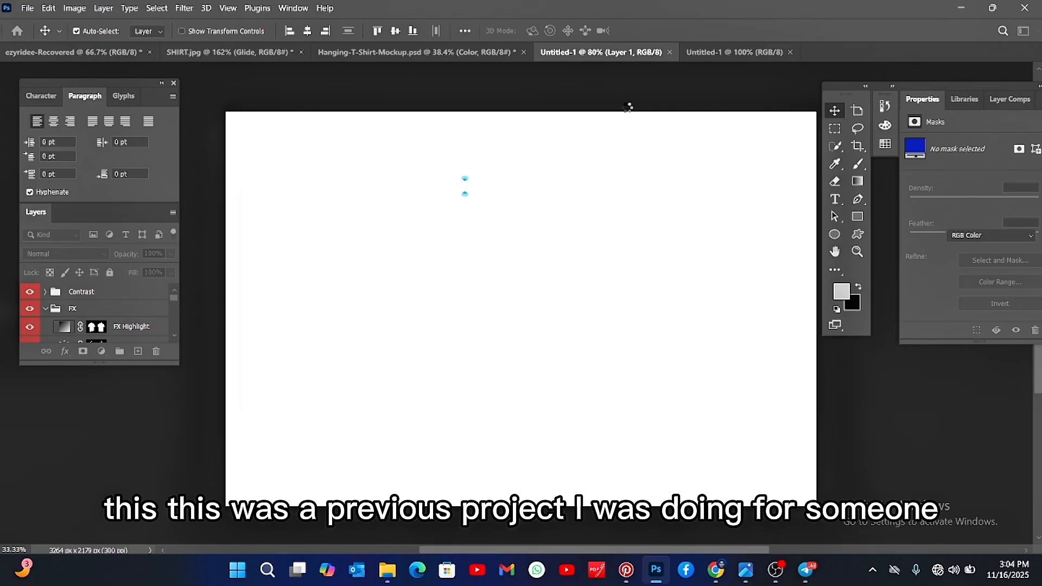
pyautogui.click(856, 252)
pyautogui.scroll(-2, 551, 218)
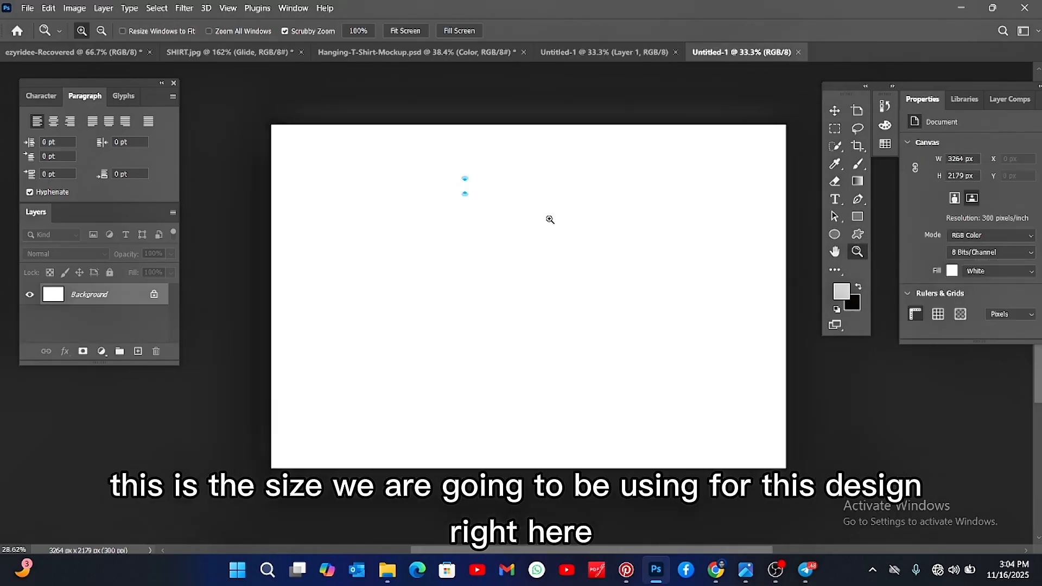
pyautogui.scroll(1, 552, 220)
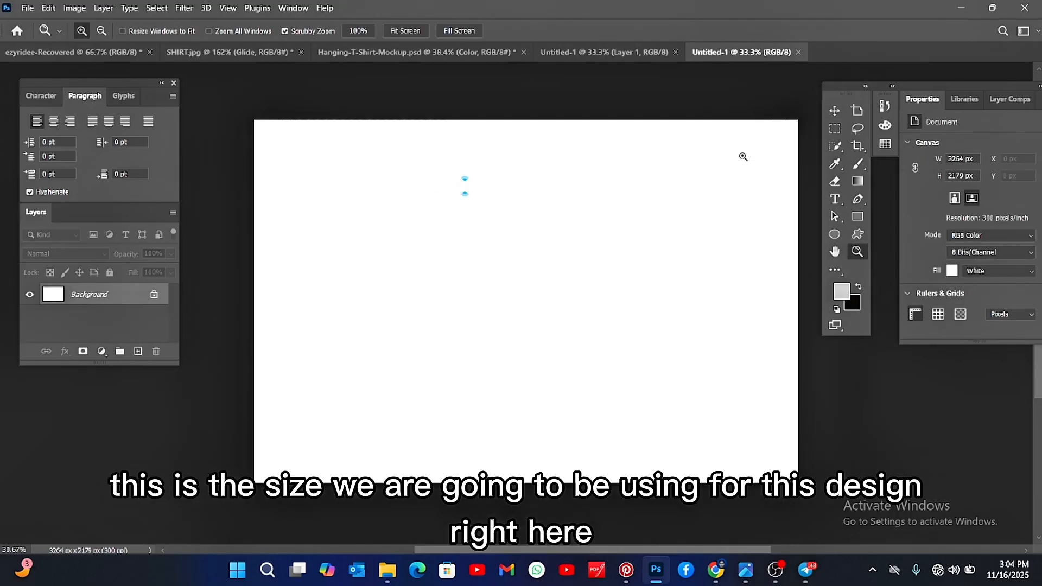
pyautogui.click(835, 110)
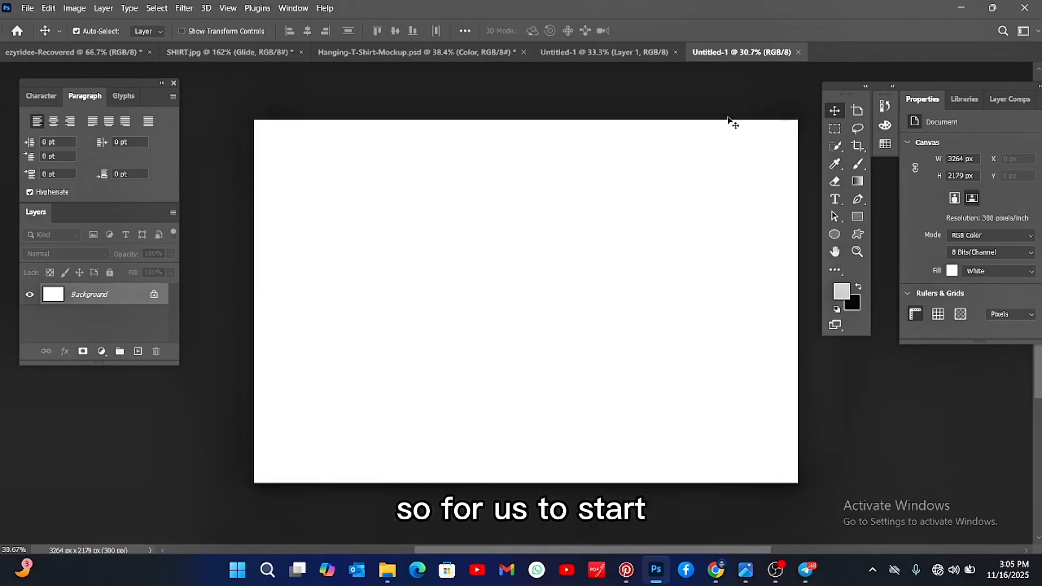
# Add a Solid Color fill layer in very dark red, #180000, over the background
pyautogui.click(101, 353)
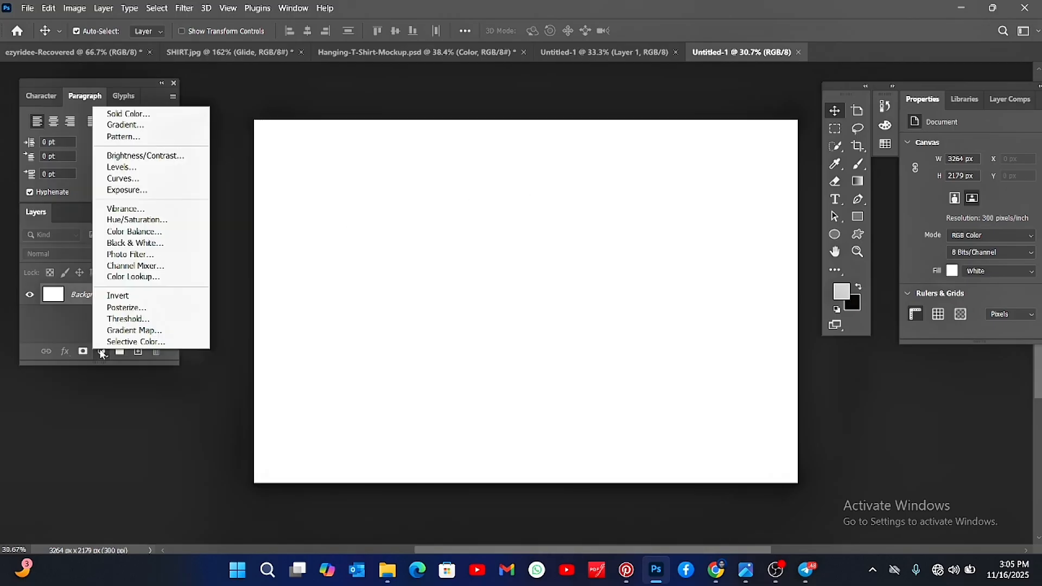
pyautogui.click(129, 114)
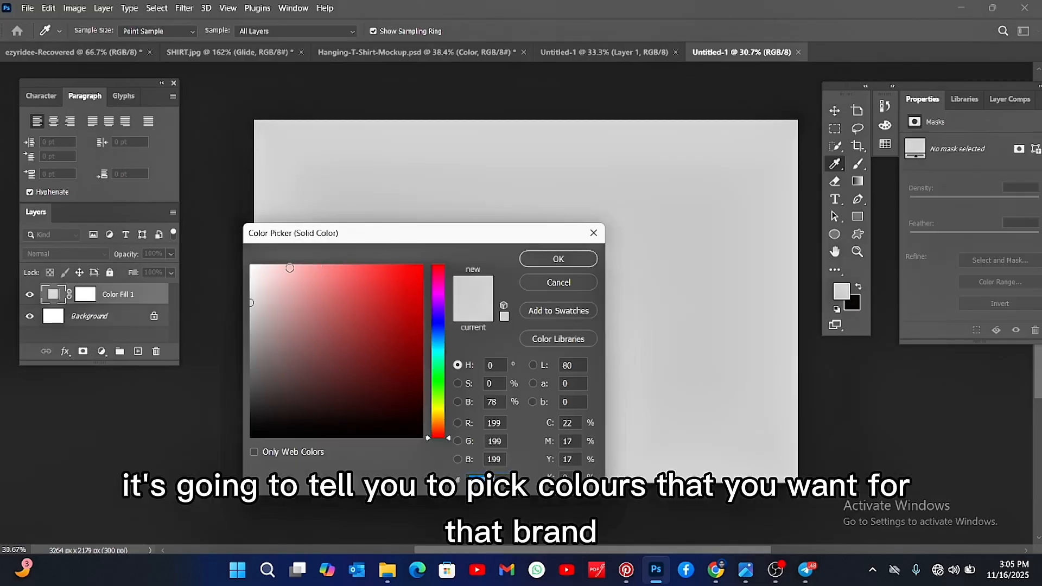
pyautogui.moveTo(399, 279); pyautogui.dragTo(418, 276)
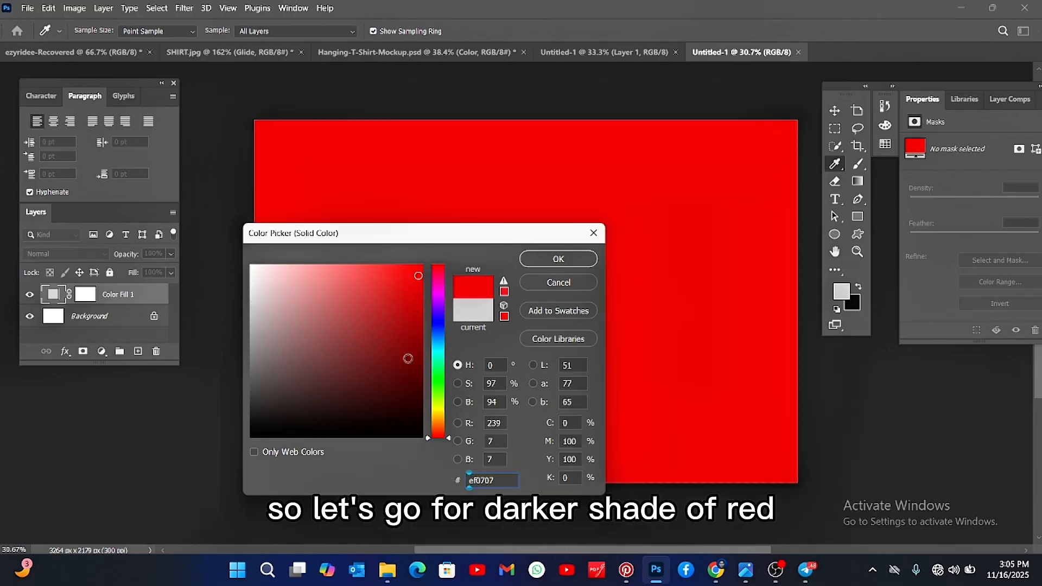
pyautogui.click(420, 420)
pyautogui.moveTo(420, 420); pyautogui.dragTo(421, 423)
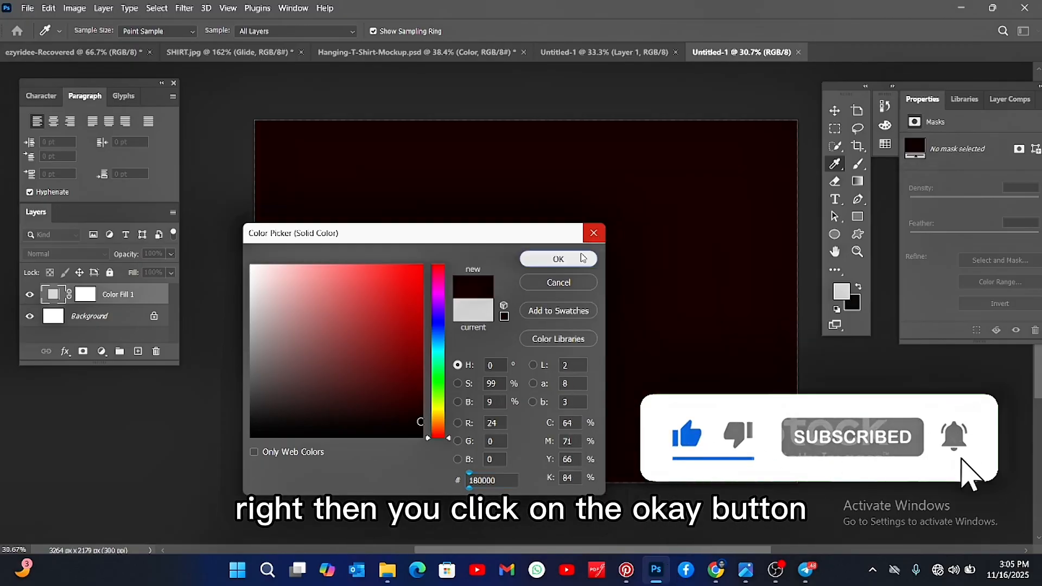
pyautogui.click(583, 258)
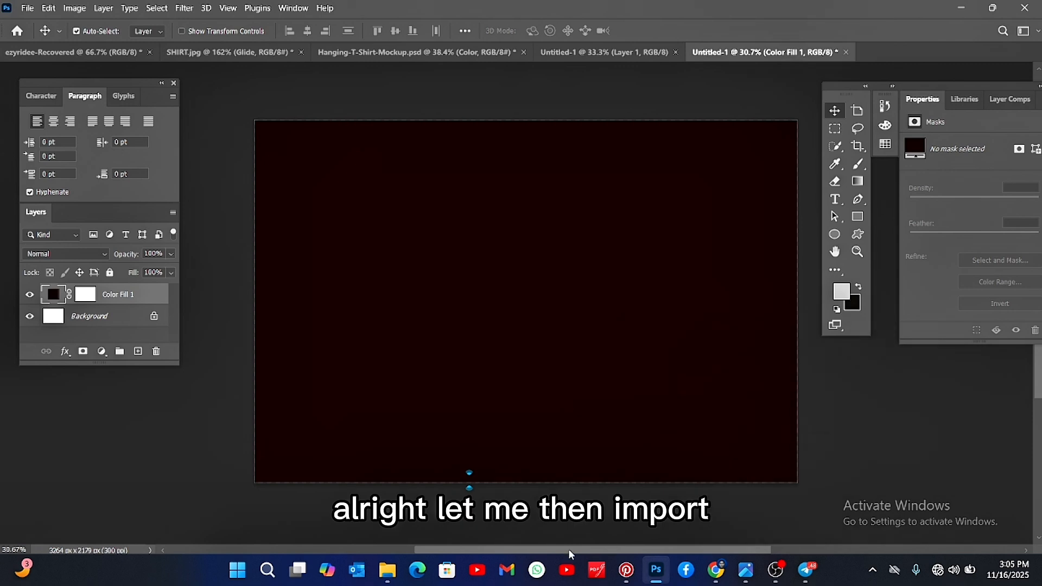
# Place the images Image_fx (98), ava logo and Image_fx (100) from the Downloads folder onto the canvas
pyautogui.moveTo(389, 570)
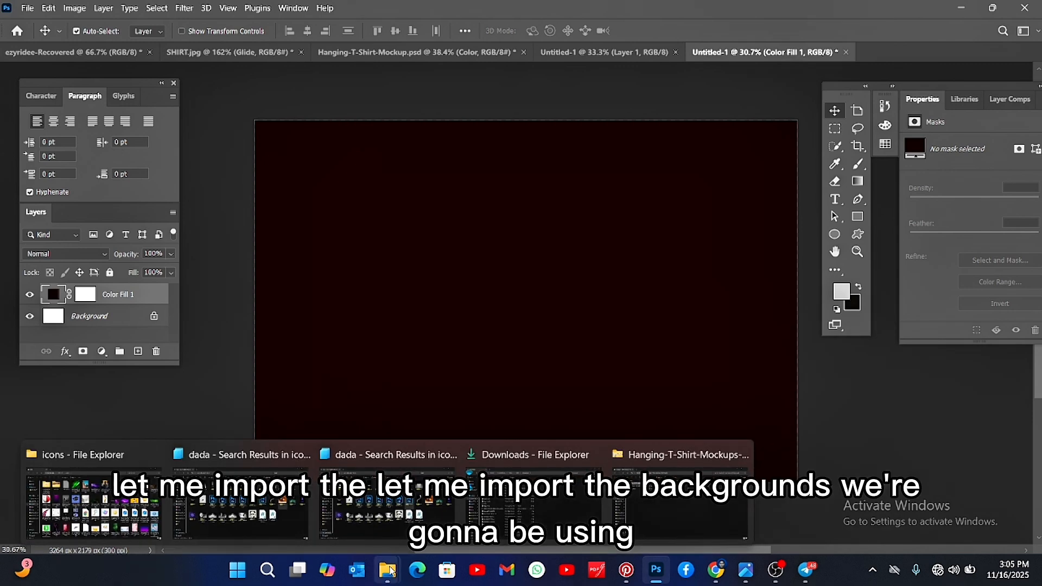
pyautogui.click(506, 506)
pyautogui.moveTo(185, 135); pyautogui.dragTo(406, 321)
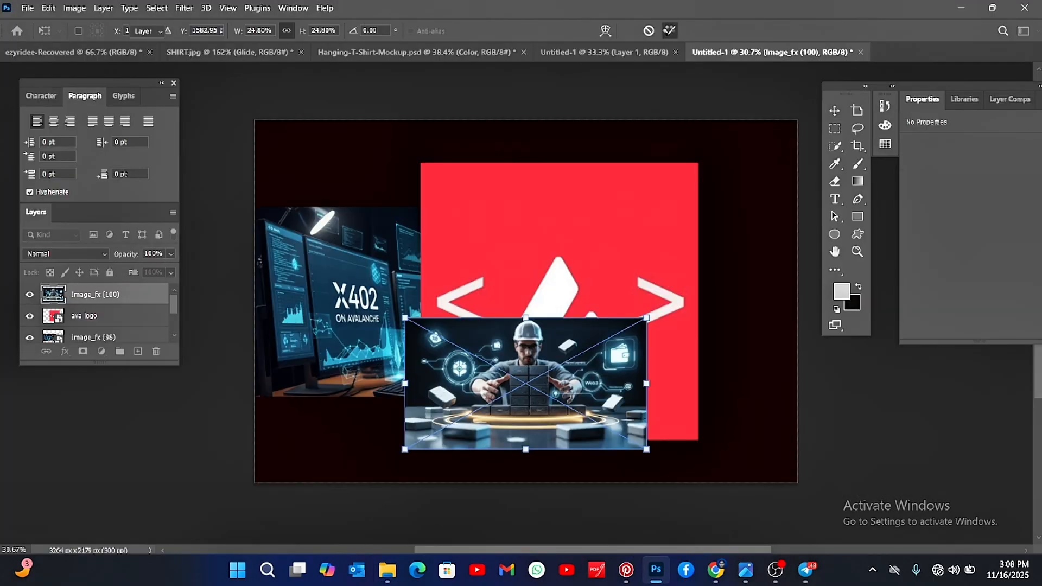
pyautogui.click(669, 31)
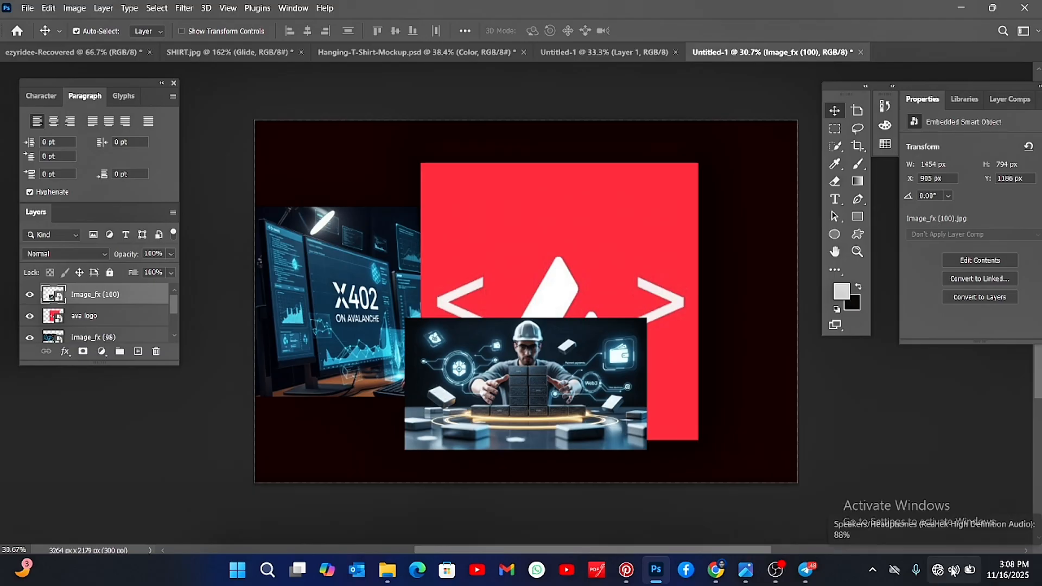
pyautogui.click(953, 570)
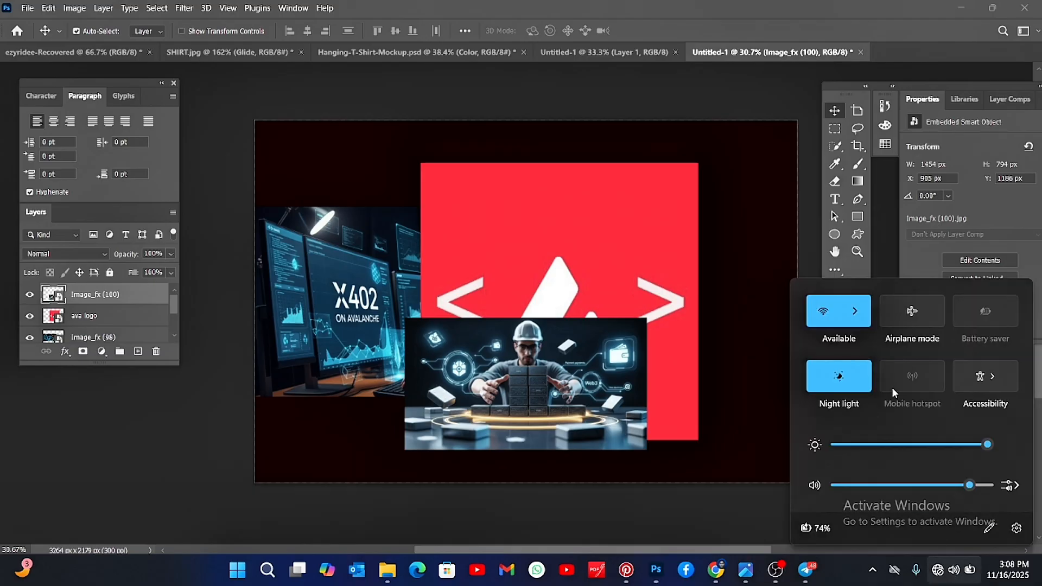
pyautogui.click(856, 312)
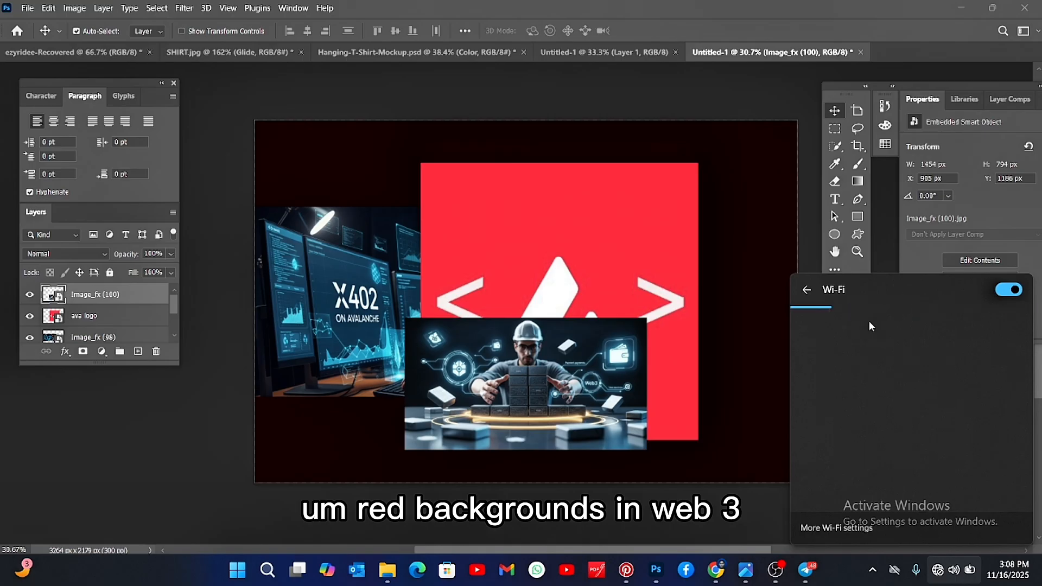
pyautogui.click(877, 324)
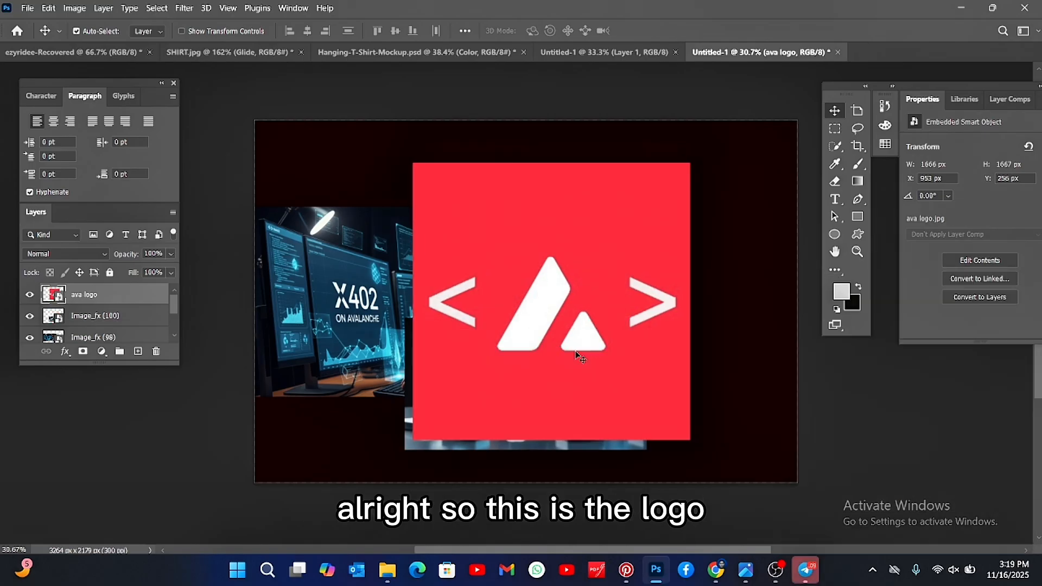
# Select the subject of the ava logo image and add a layer mask to remove its red background
pyautogui.moveTo(578, 354); pyautogui.dragTo(605, 328)
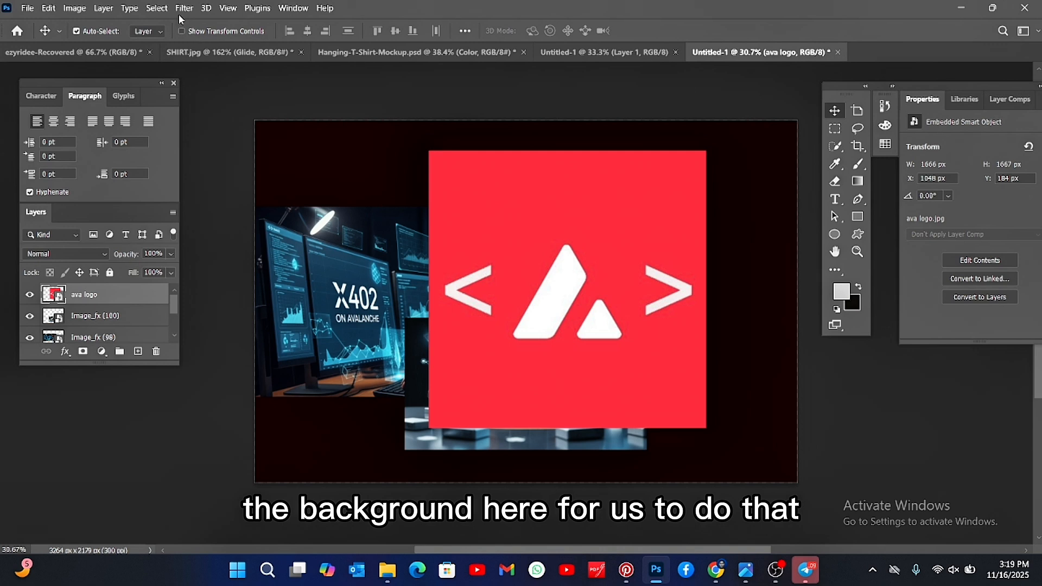
pyautogui.click(156, 9)
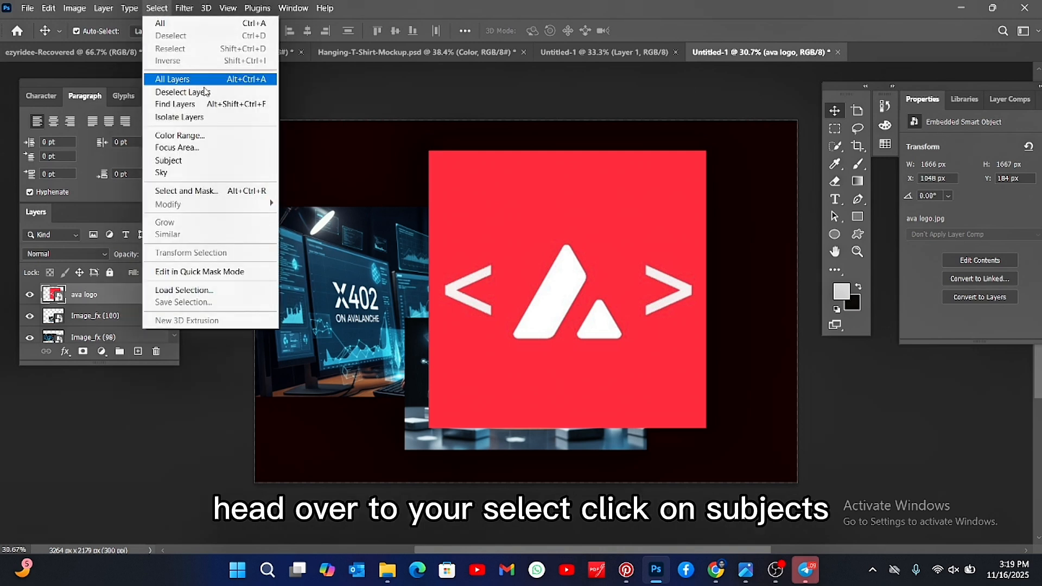
pyautogui.click(202, 161)
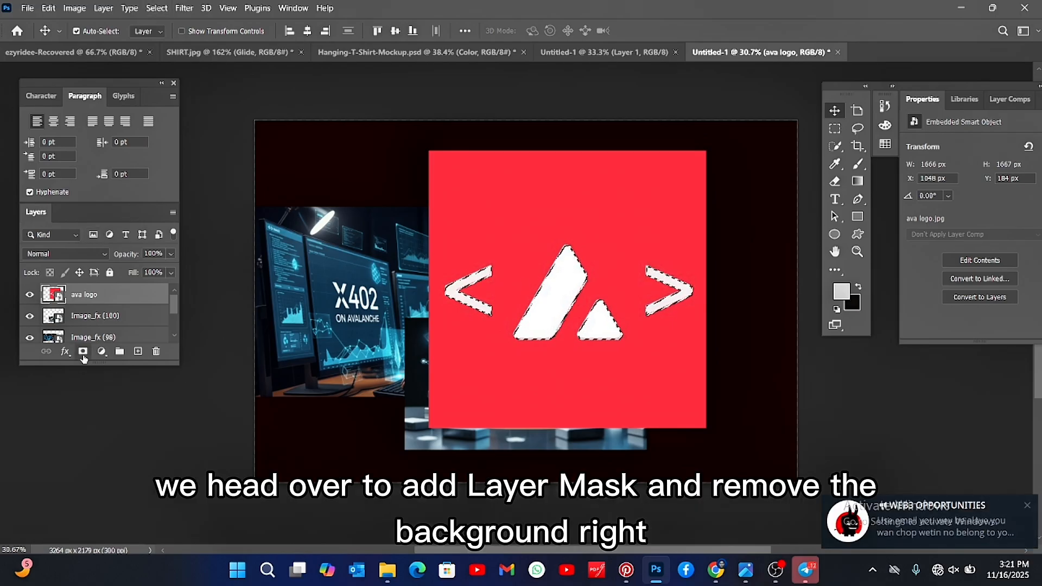
pyautogui.click(83, 352)
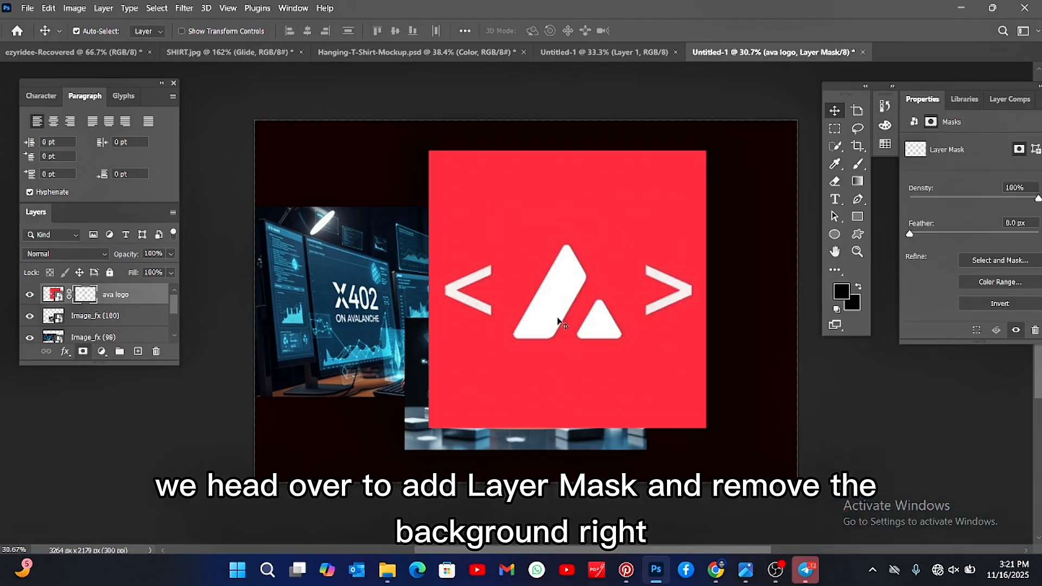
# Scale the masked ava logo to about 21% and place it in the canvas's upper-right area
pyautogui.moveTo(560, 322); pyautogui.dragTo(608, 278)
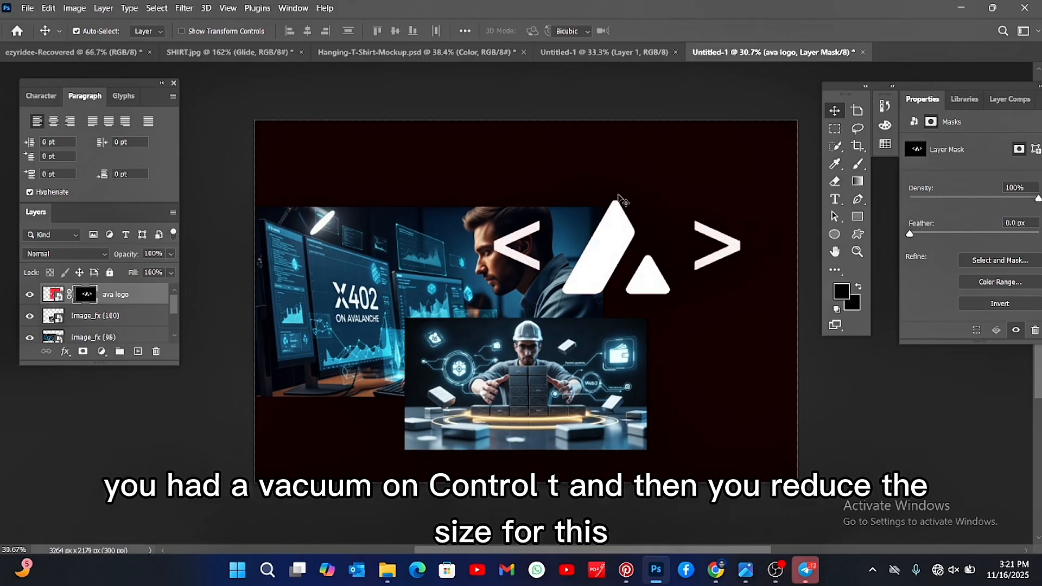
pyautogui.hotkey('ctrl', 't')
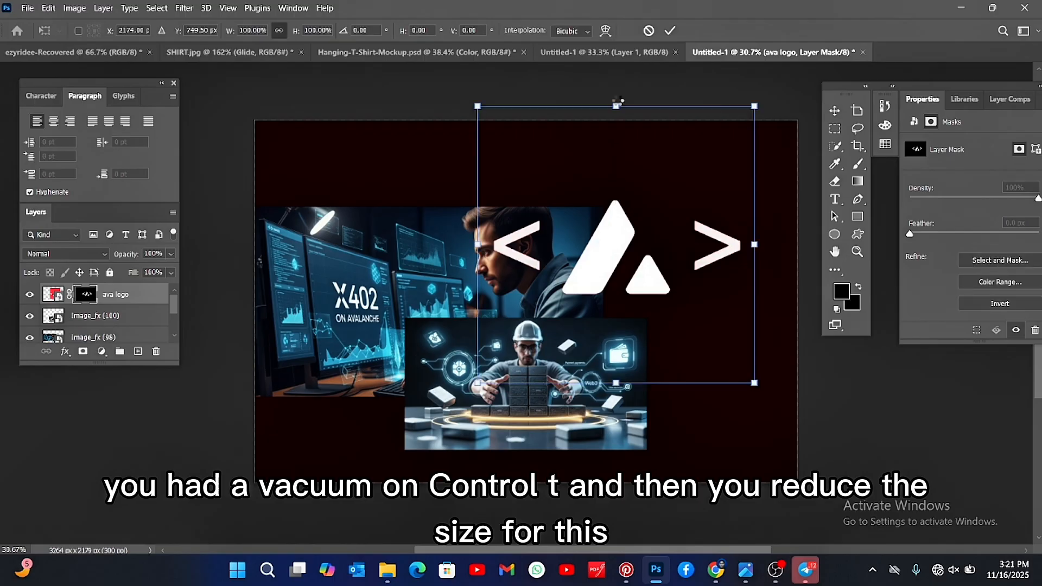
pyautogui.moveTo(616, 106); pyautogui.dragTo(688, 187)
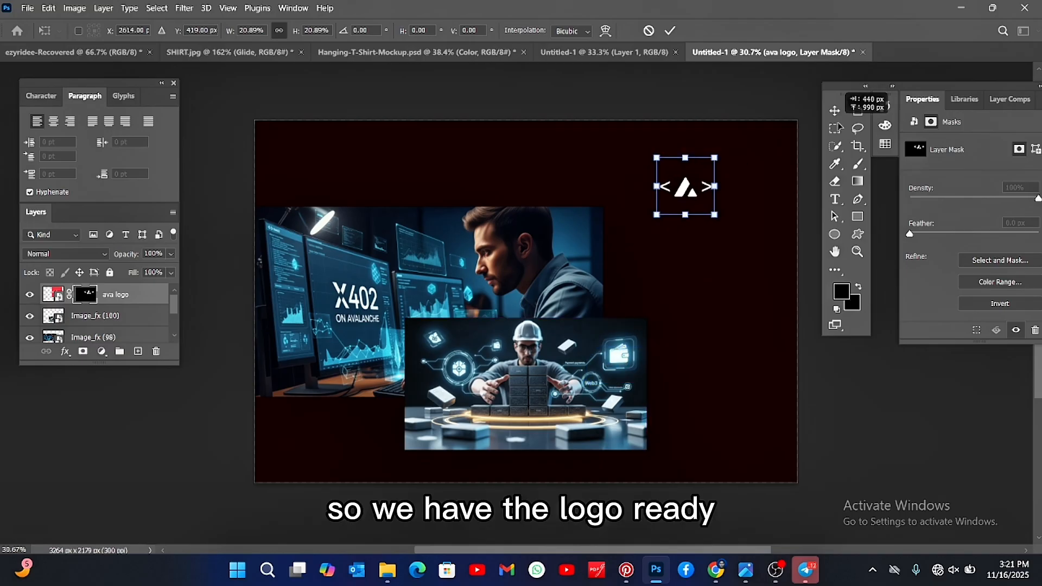
pyautogui.click(836, 112)
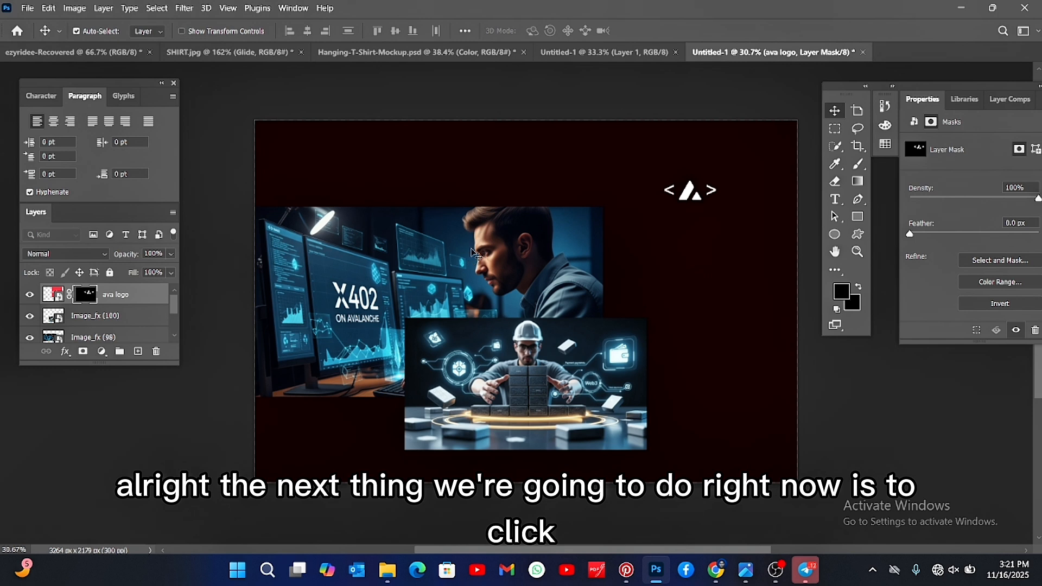
# Shift Image_fx (98) slightly up and right, and recolour it red with a clipped Hue/Saturation adjustment at Hue +159, Saturation +12
pyautogui.click(491, 249)
pyautogui.moveTo(487, 249); pyautogui.dragTo(486, 250)
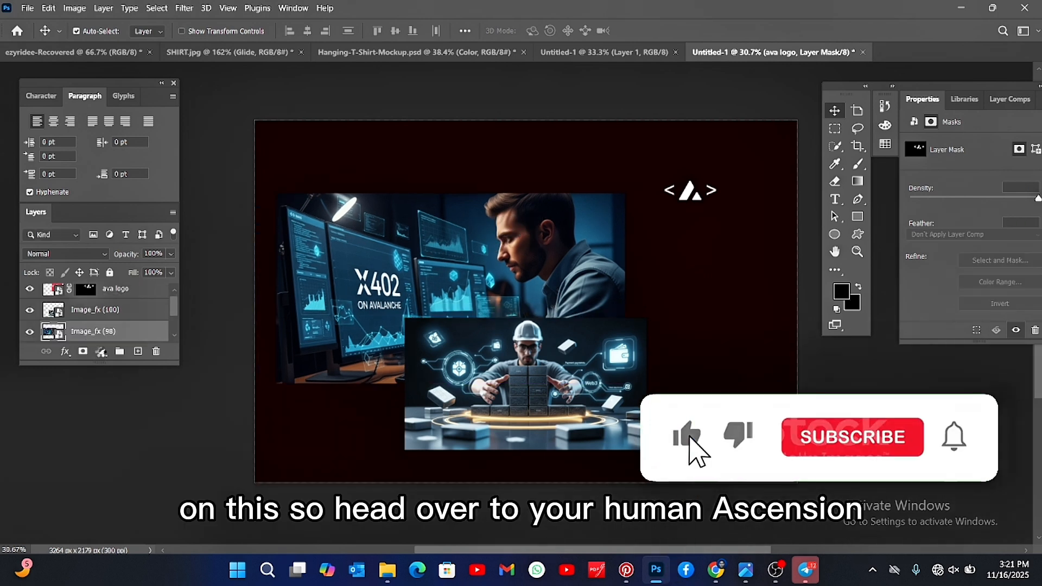
pyautogui.click(101, 352)
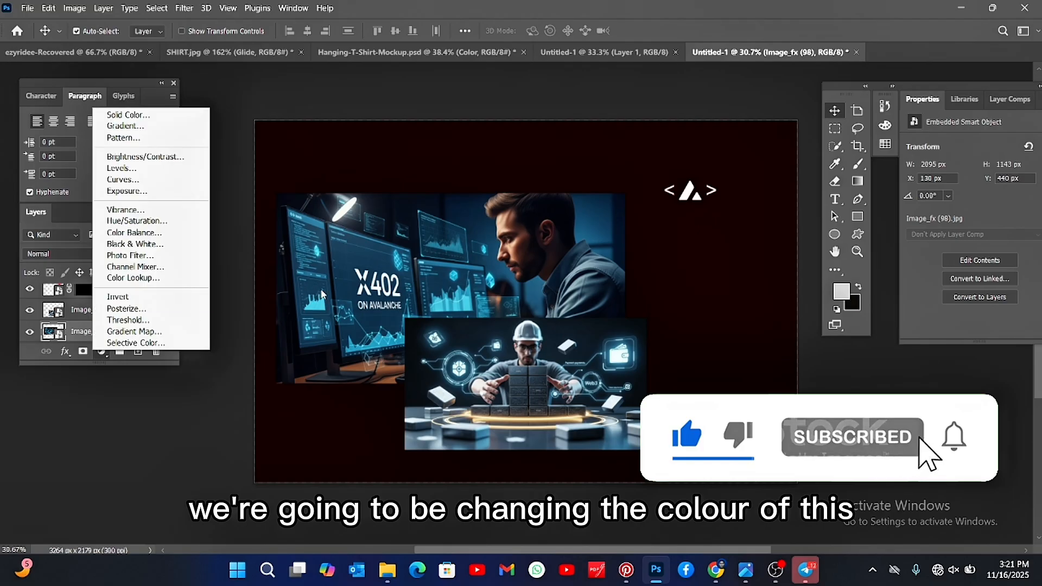
pyautogui.click(137, 221)
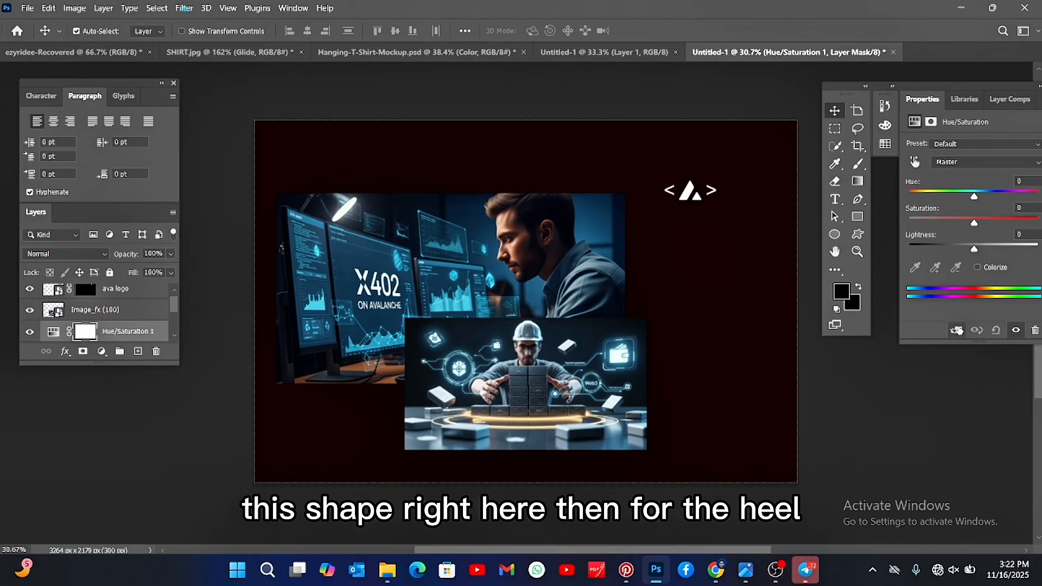
pyautogui.hotkey('ctrl', 'alt', 'g')
pyautogui.moveTo(974, 197); pyautogui.dragTo(930, 204)
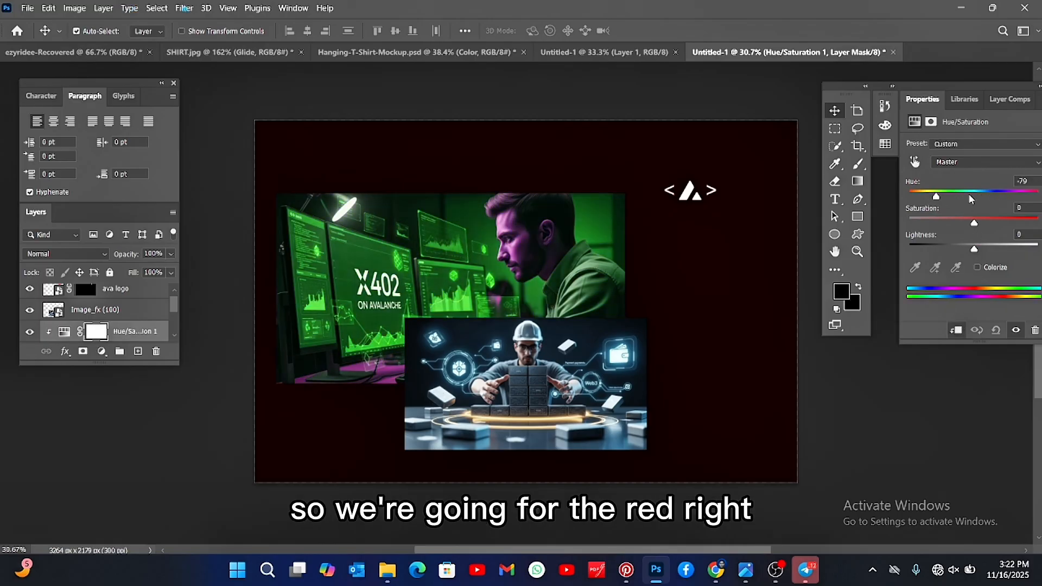
pyautogui.moveTo(992, 198); pyautogui.dragTo(1035, 202)
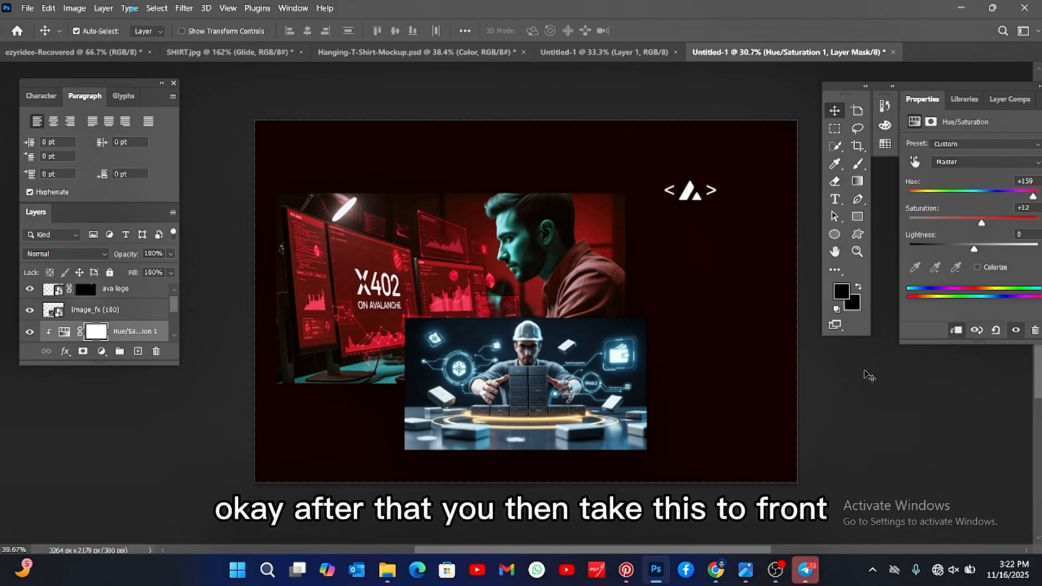
# Move Image_fx (100) across to about X 1716 px, Y 1219 px, then hide both Image_fx layers
pyautogui.click(510, 286)
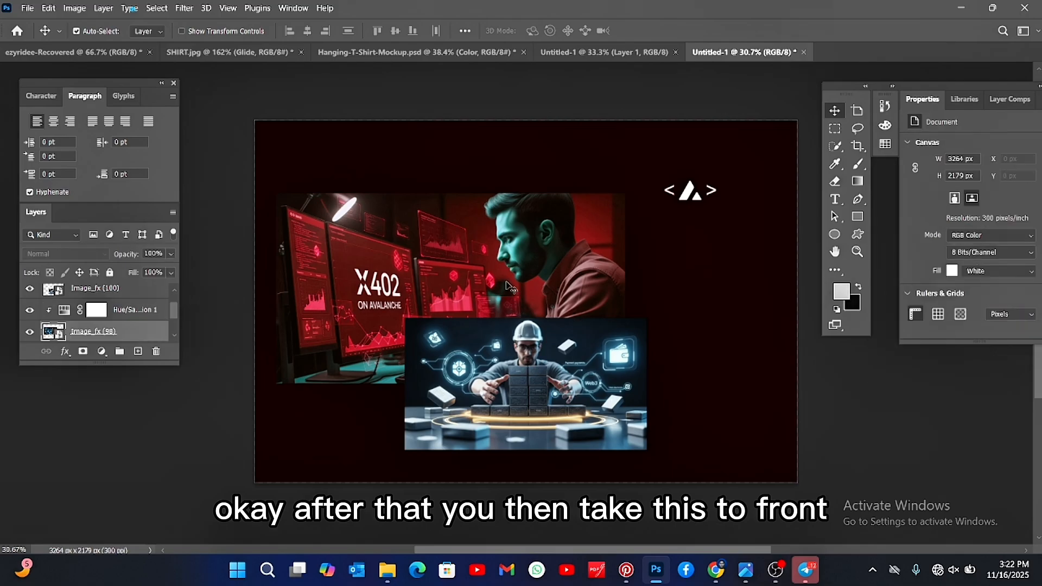
pyautogui.hotkey('ctrl', 'shift', ']')
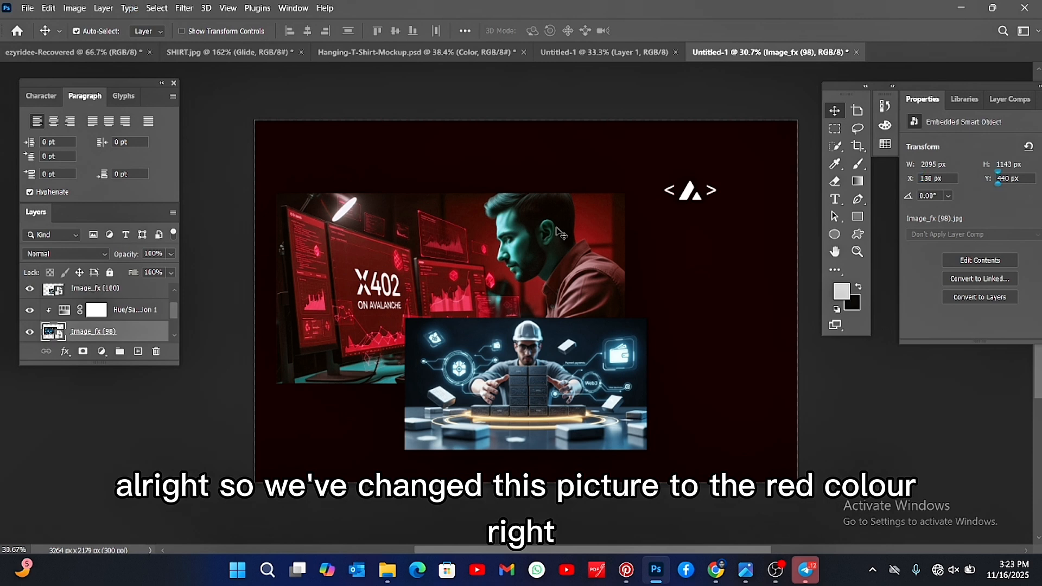
pyautogui.moveTo(515, 372); pyautogui.dragTo(651, 377)
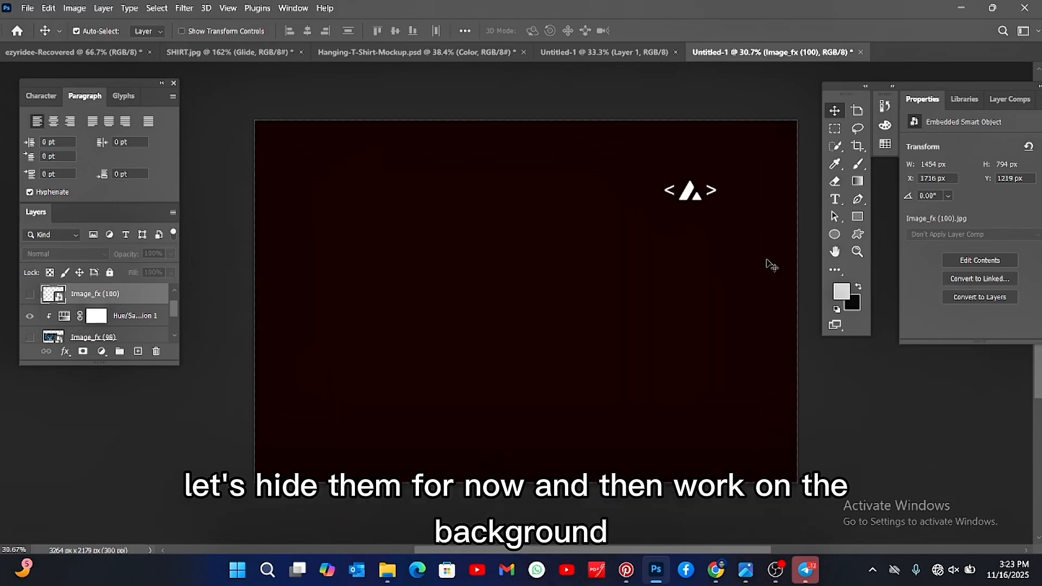
# Darken the Color Fill 1 background layer to the near-black red 080000
pyautogui.scroll(-2, 174, 311)
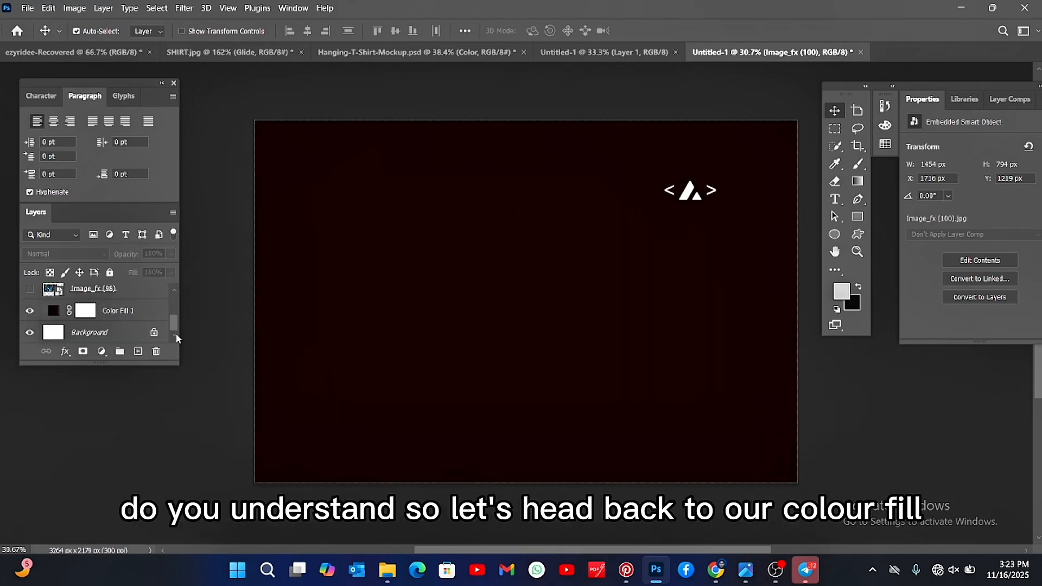
pyautogui.click(55, 314)
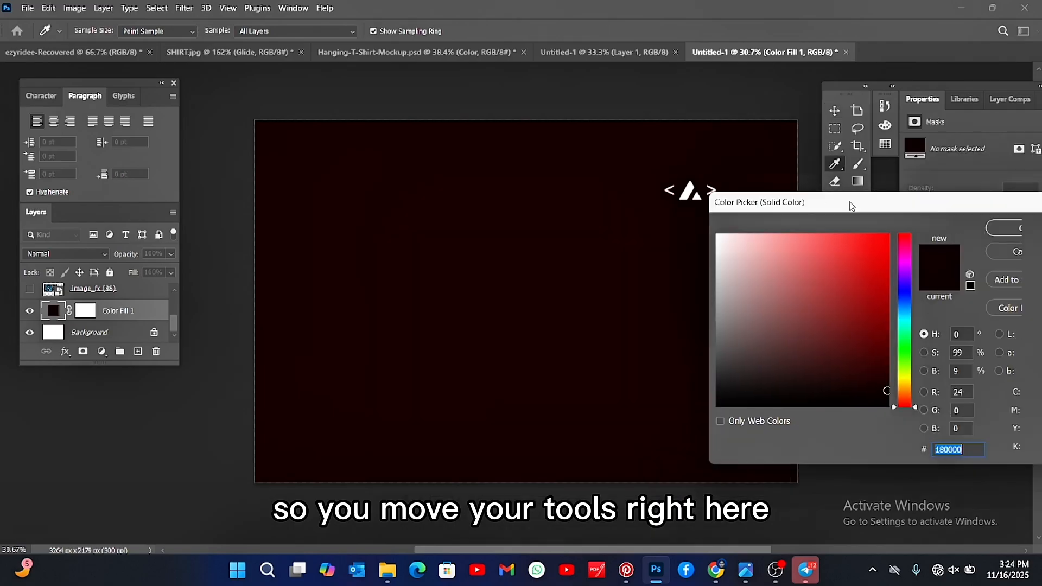
pyautogui.moveTo(876, 385); pyautogui.dragTo(880, 400)
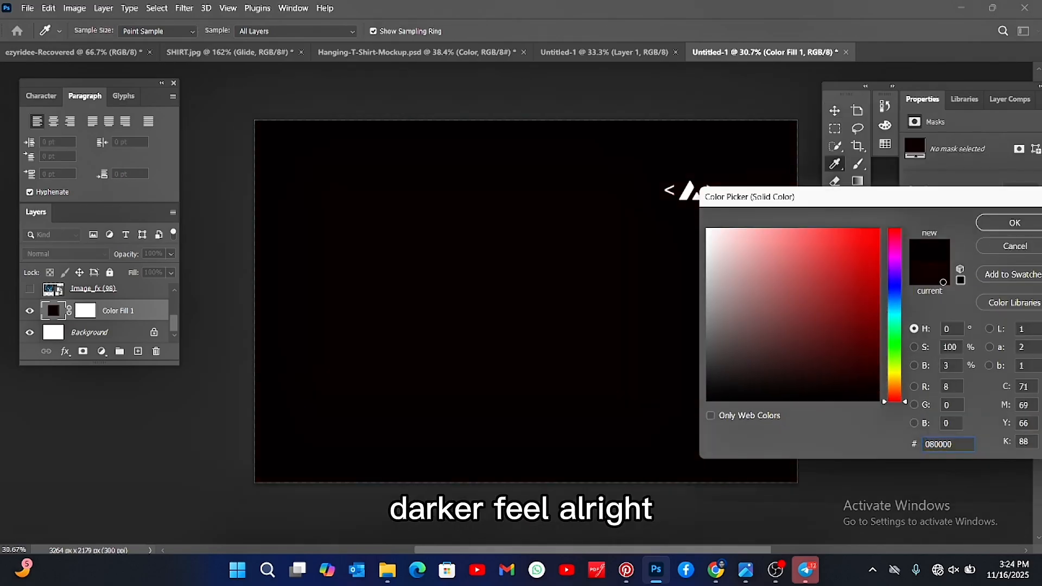
pyautogui.click(988, 220)
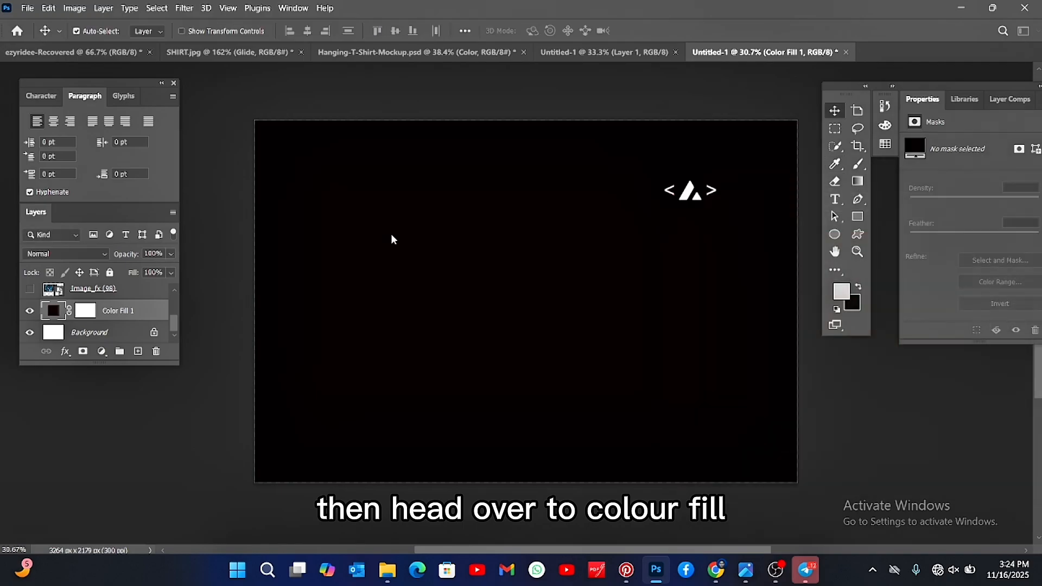
# Add a single empty layer directly above Color Fill 1, undoing the extra one
pyautogui.click(137, 352)
pyautogui.click(137, 351)
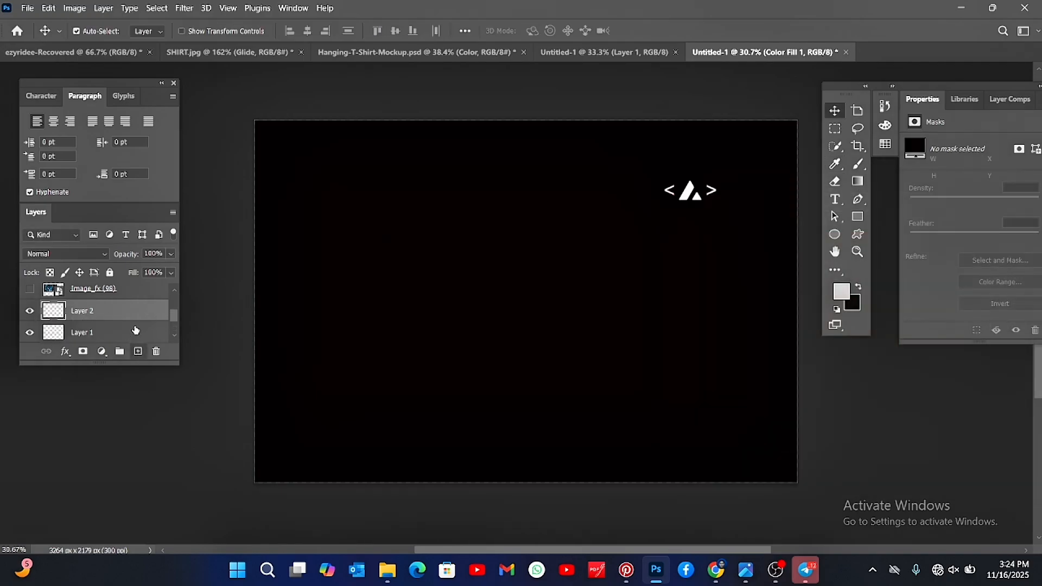
pyautogui.hotkey('ctrl', 'z')
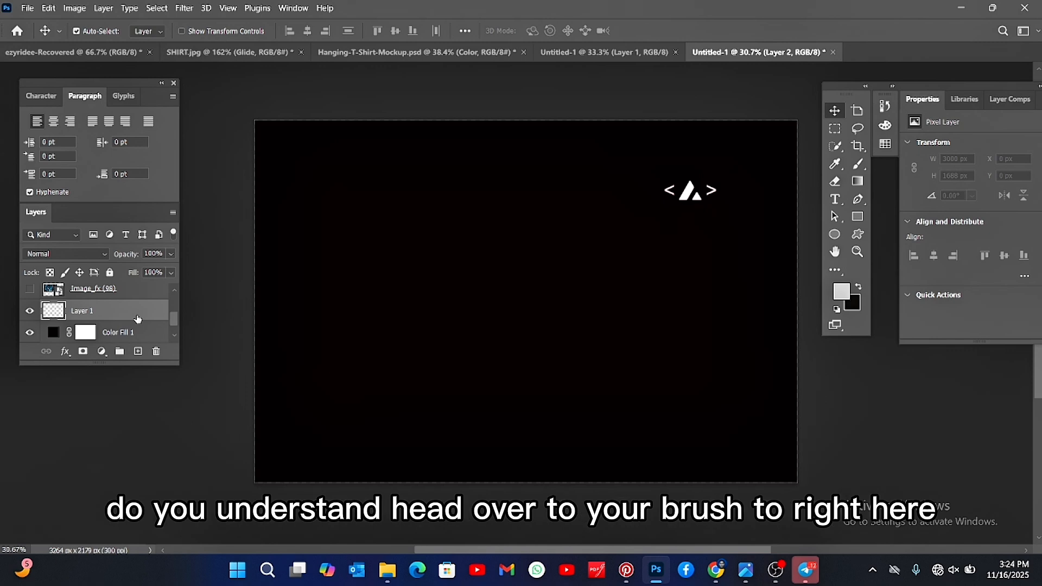
pyautogui.click(857, 163)
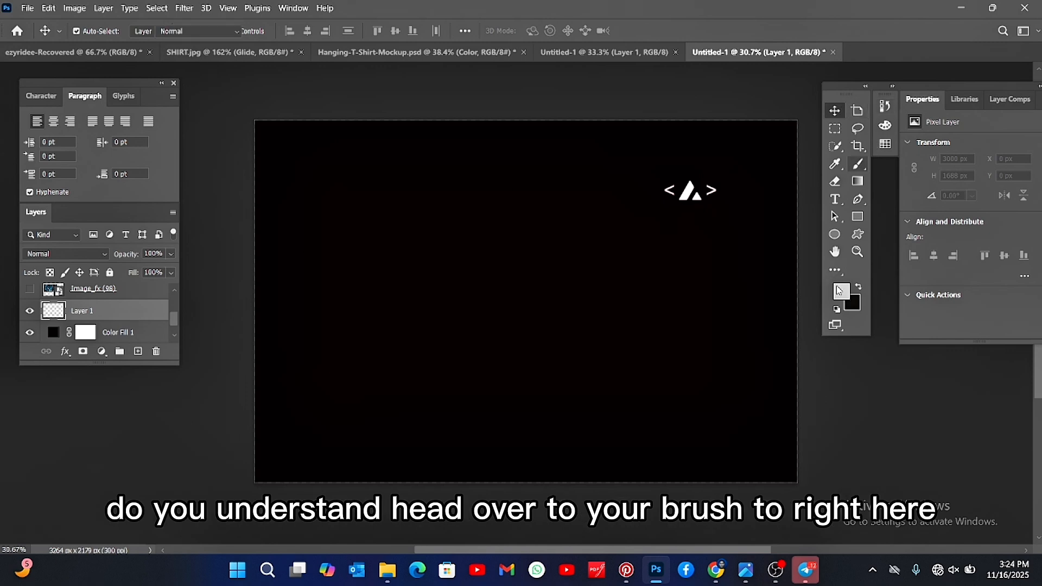
pyautogui.click(841, 292)
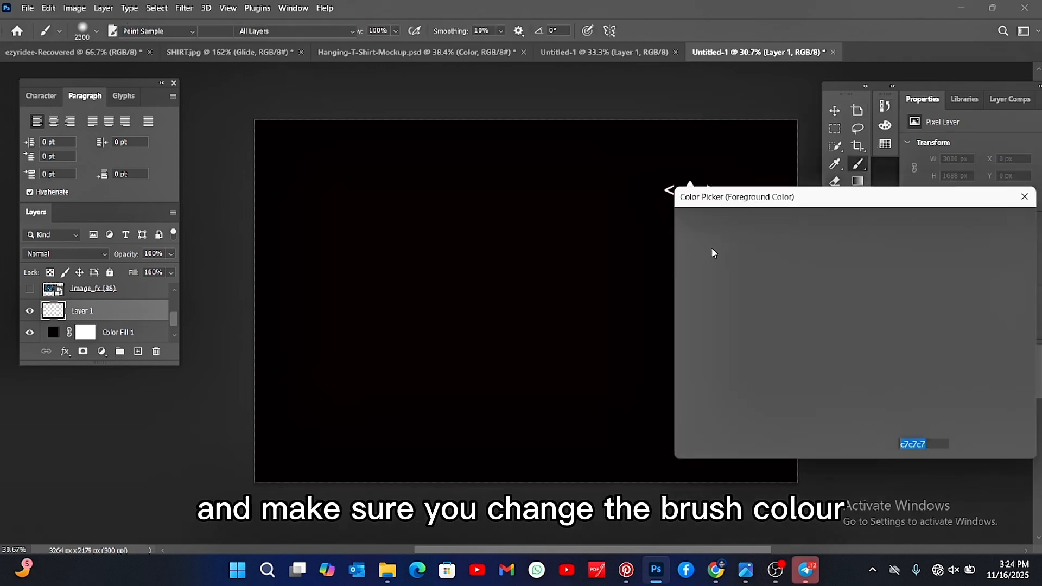
pyautogui.click(851, 264)
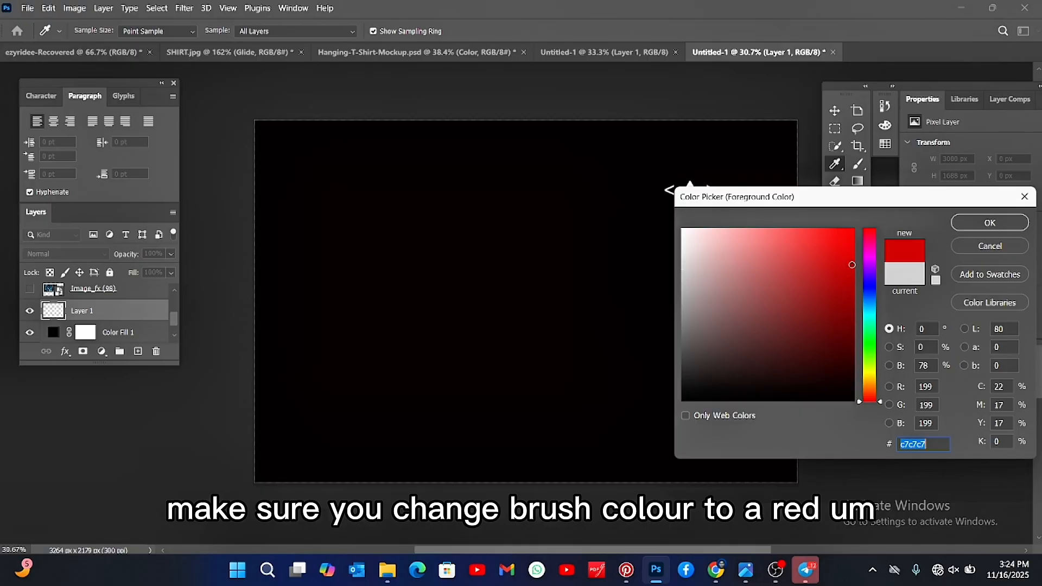
pyautogui.moveTo(851, 270); pyautogui.dragTo(853, 273)
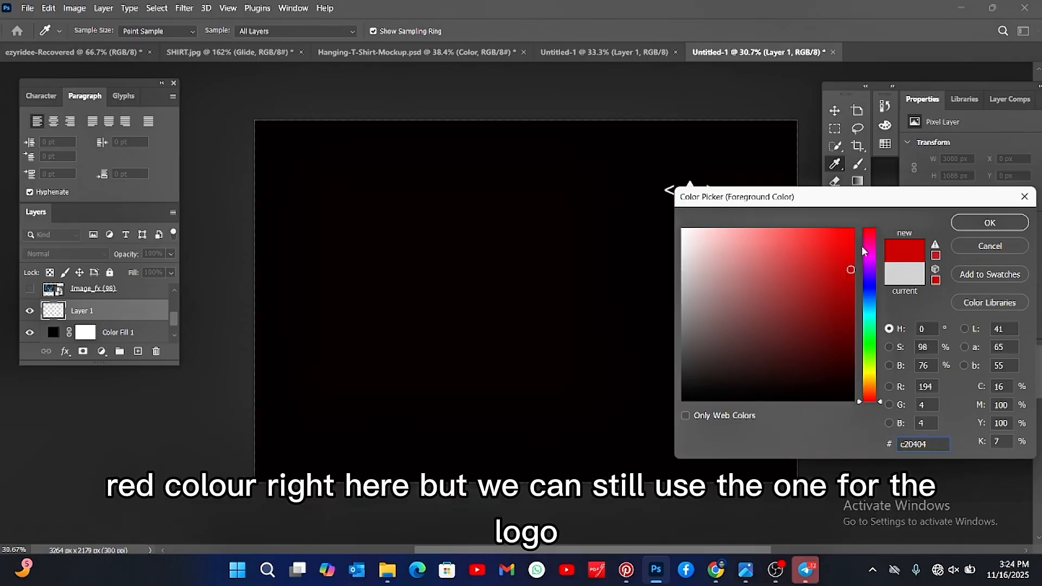
pyautogui.click(964, 249)
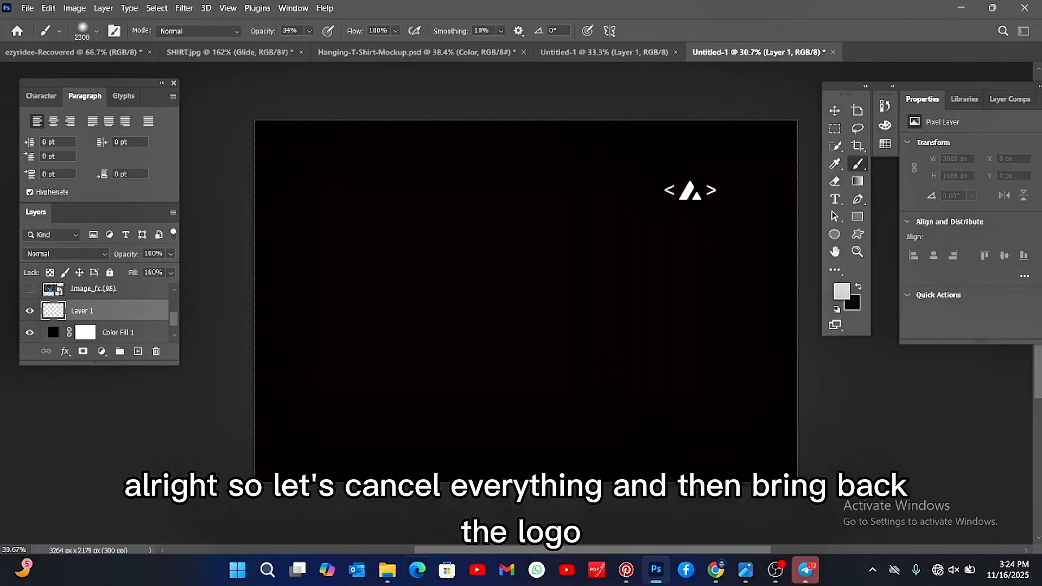
# Find the ava logo image by searching "ava" in the icons folder under Pictures, and place it at 100% on the canvas
pyautogui.moveTo(386, 581)
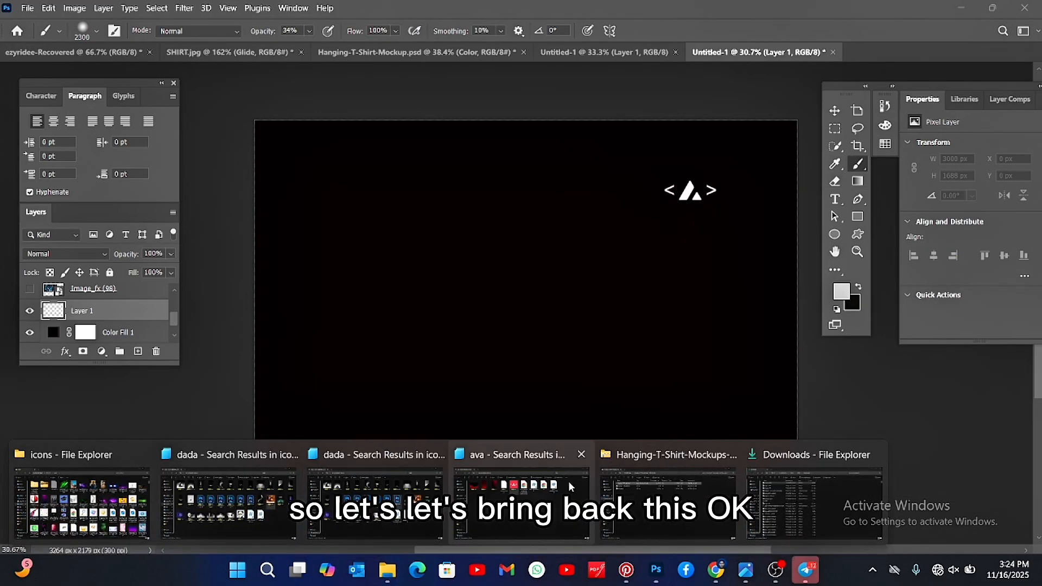
pyautogui.click(800, 501)
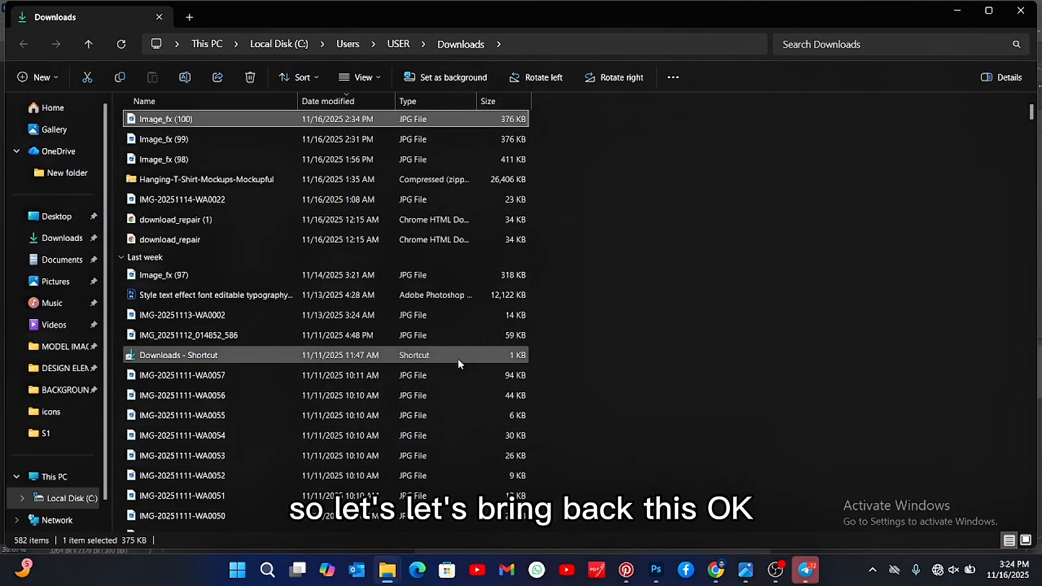
pyautogui.click(196, 159)
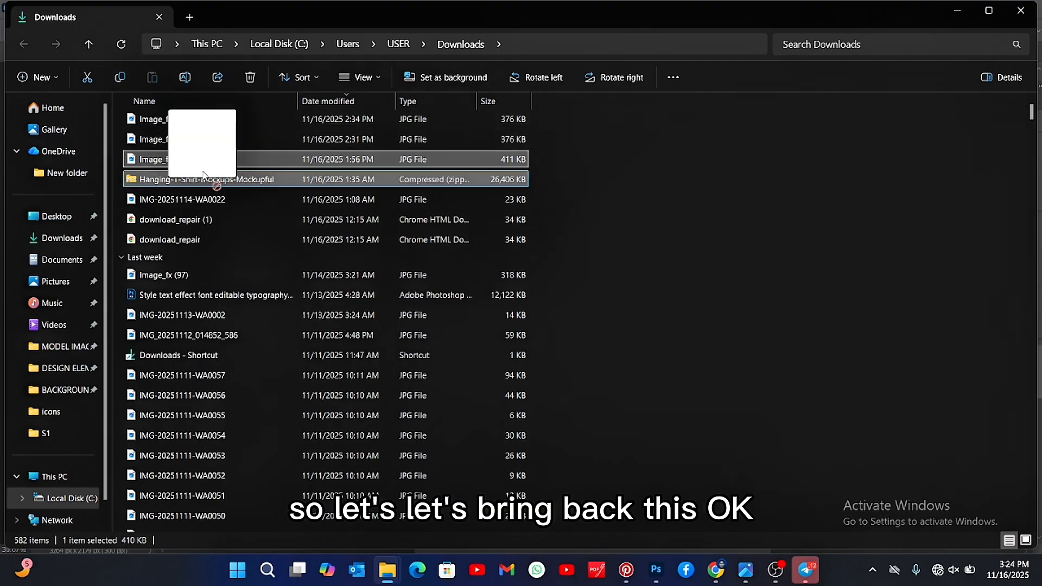
pyautogui.click(82, 282)
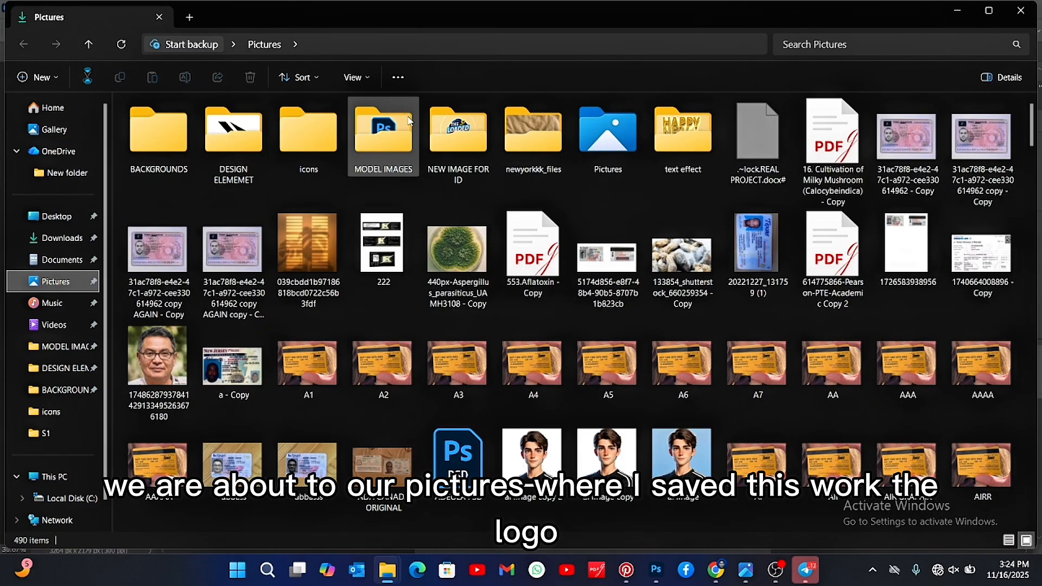
pyautogui.doubleClick(313, 138)
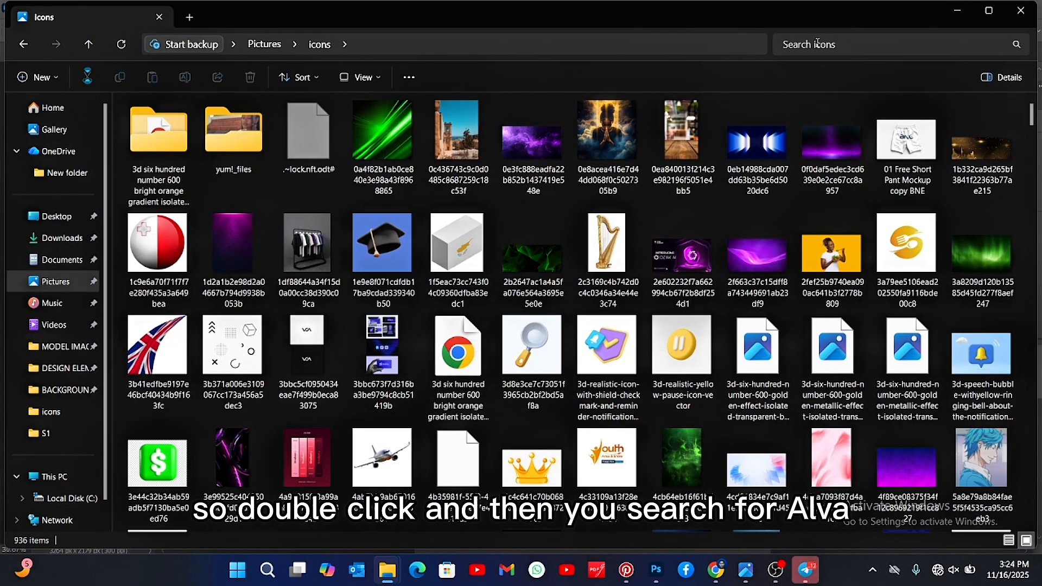
pyautogui.click(816, 43)
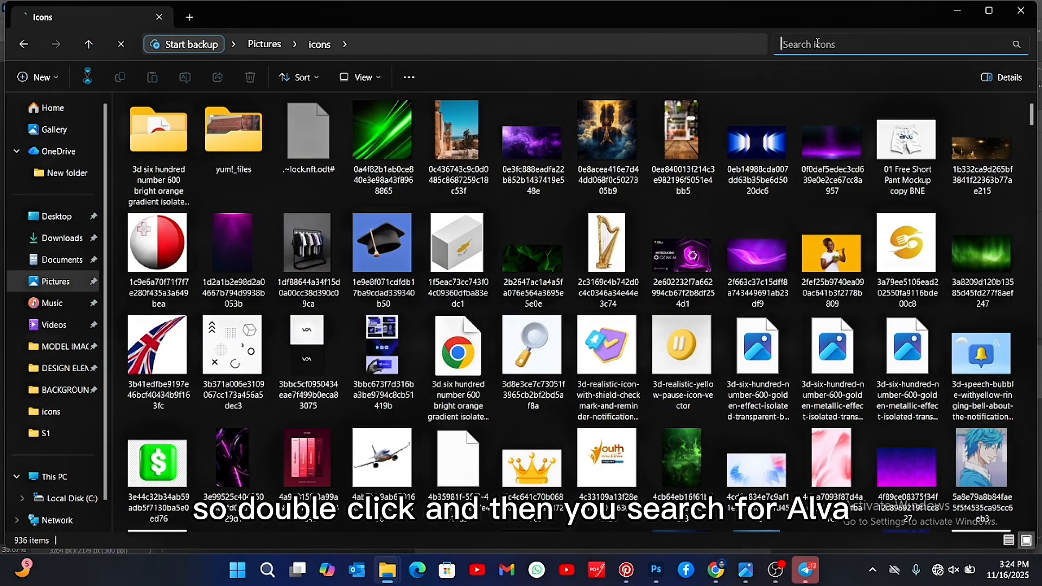
pyautogui.write('ava')
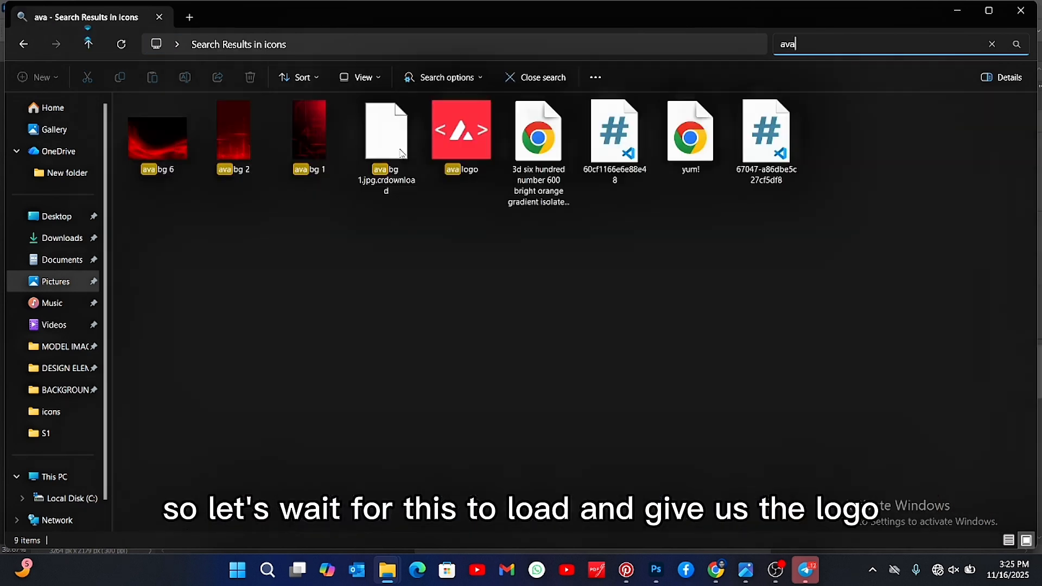
pyautogui.moveTo(464, 162); pyautogui.dragTo(449, 208)
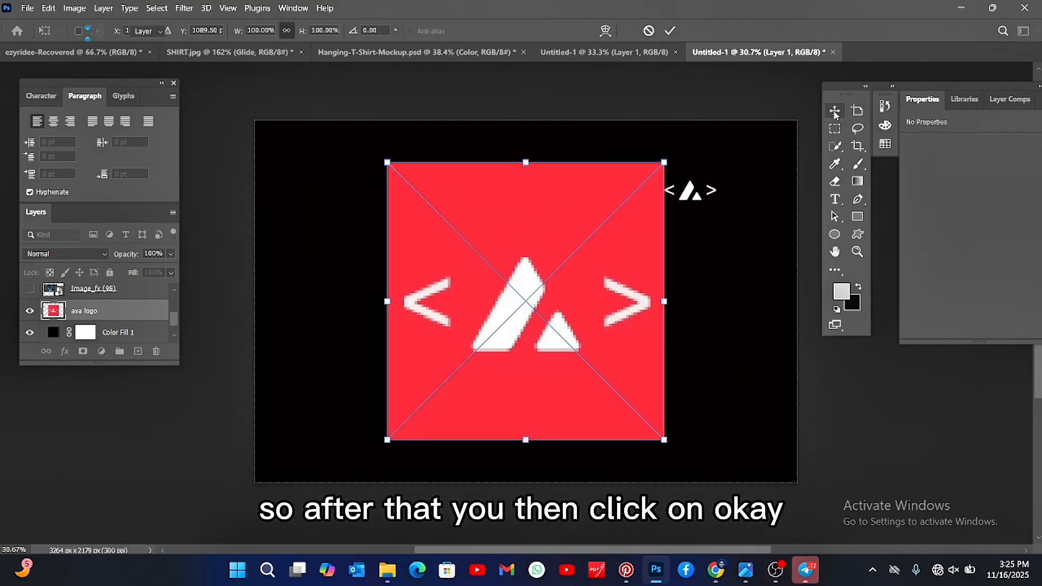
pyautogui.press('Return')
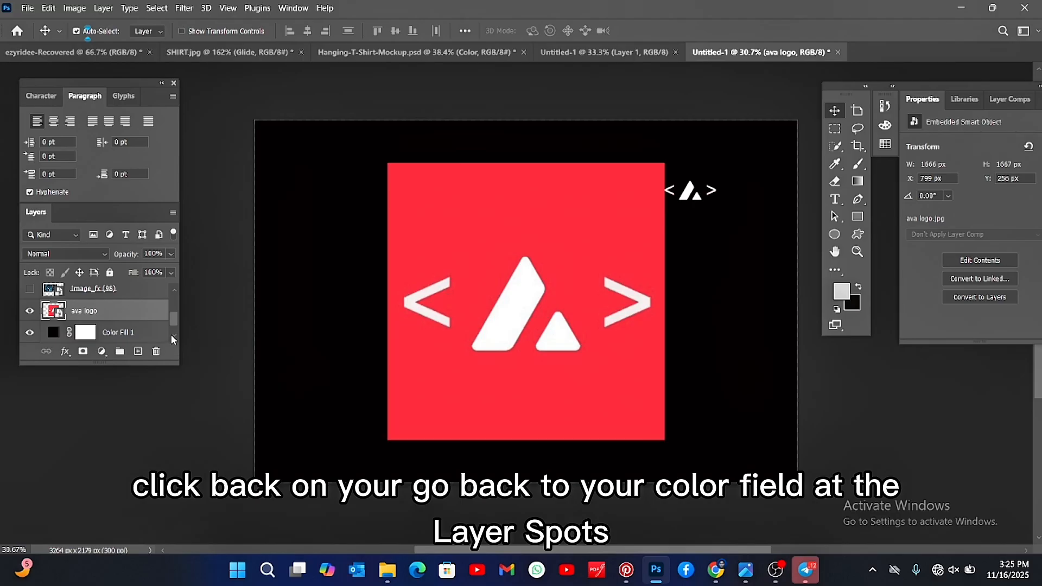
# Add a new empty layer between Color Fill 1 and the newly placed ava logo
pyautogui.scroll(2, 171, 335)
pyautogui.moveTo(172, 311); pyautogui.dragTo(177, 337)
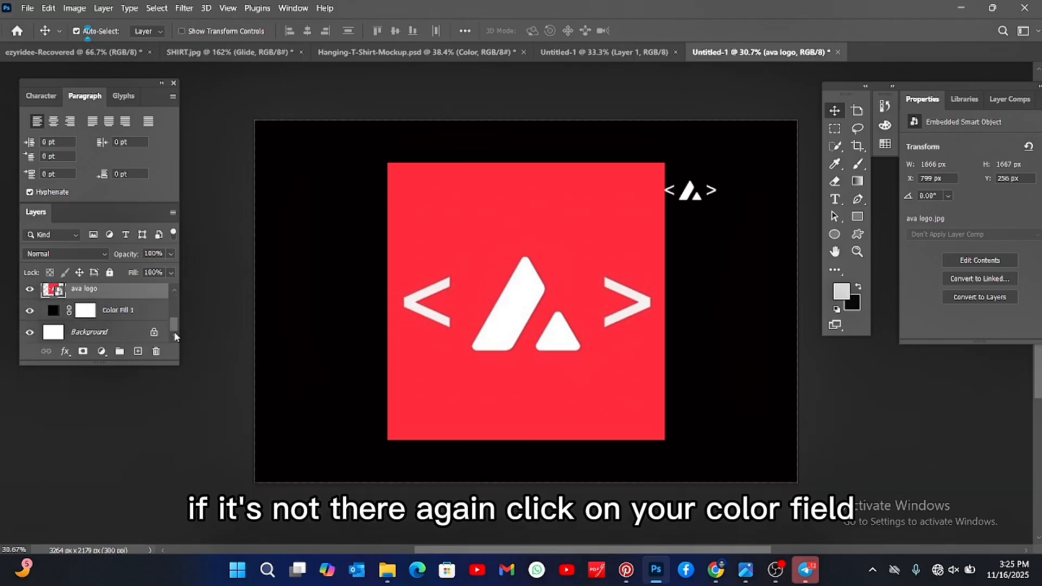
pyautogui.click(151, 319)
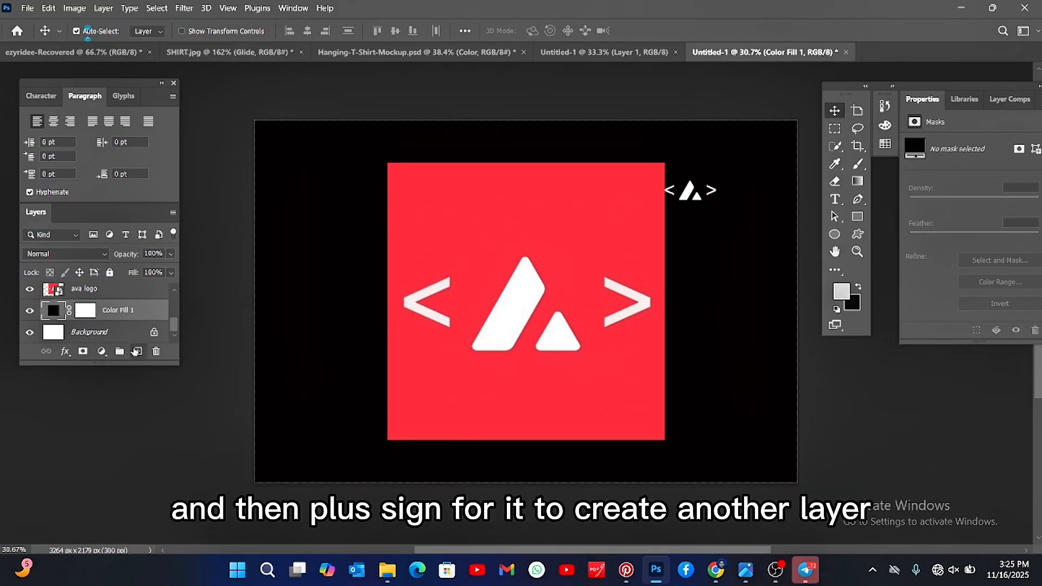
pyautogui.click(138, 351)
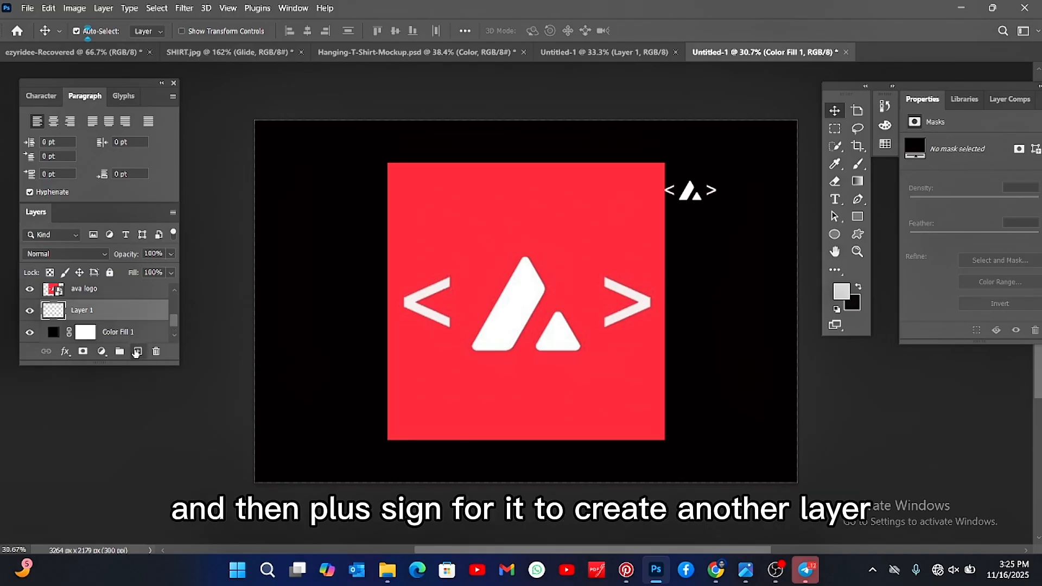
# Set the brush colour to fe2134, starting from the red sampled off the placed logo, and hide that ava logo layer
pyautogui.click(857, 164)
pyautogui.click(843, 290)
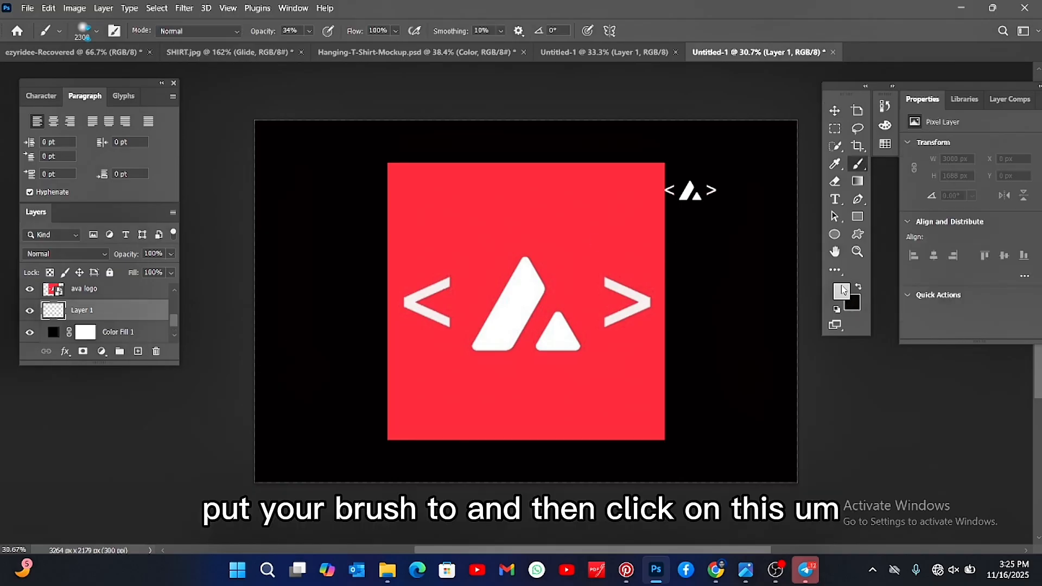
pyautogui.click(849, 300)
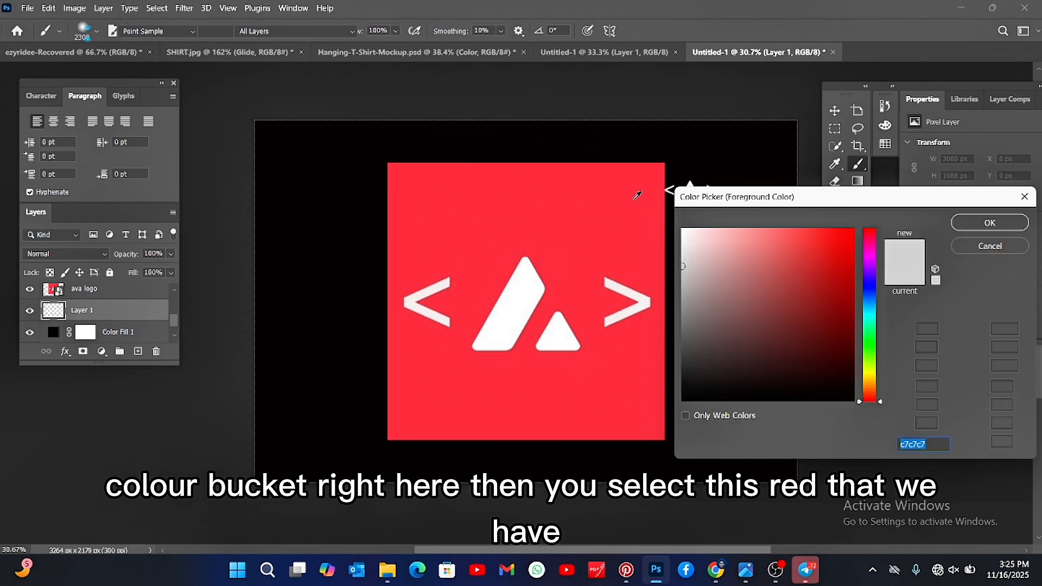
pyautogui.click(602, 189)
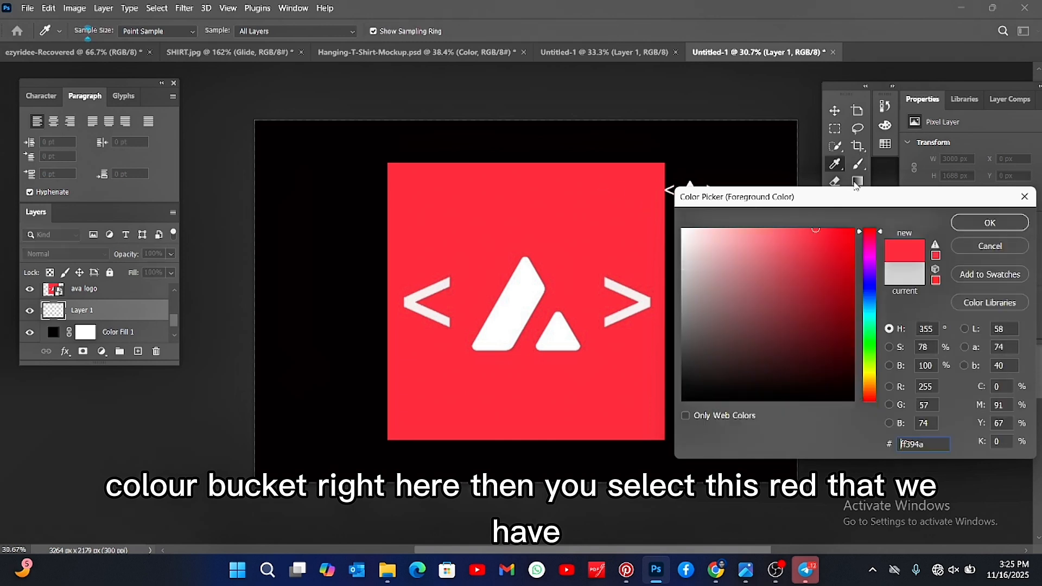
pyautogui.moveTo(825, 228); pyautogui.dragTo(828, 230)
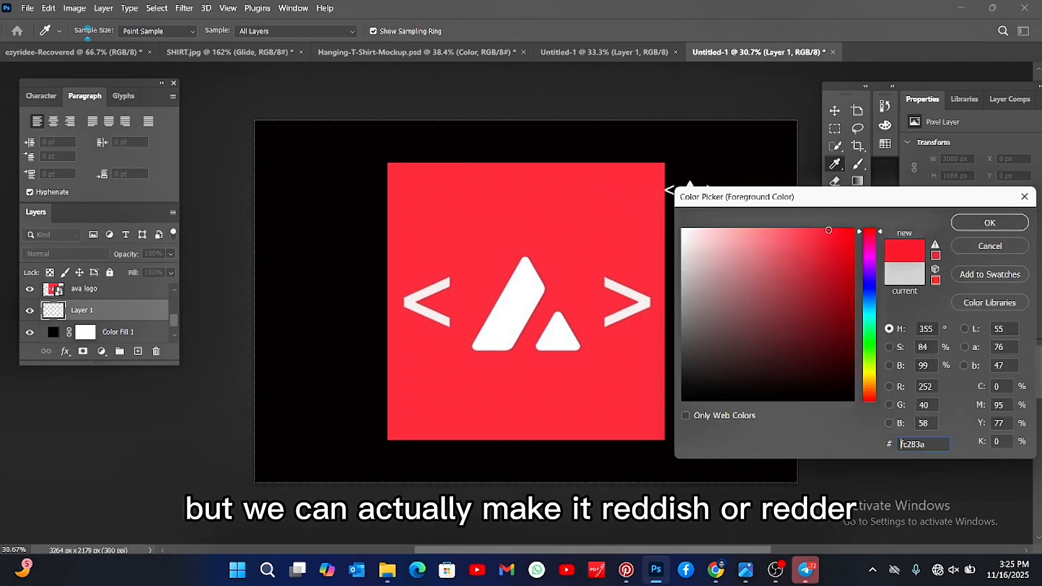
pyautogui.click(965, 223)
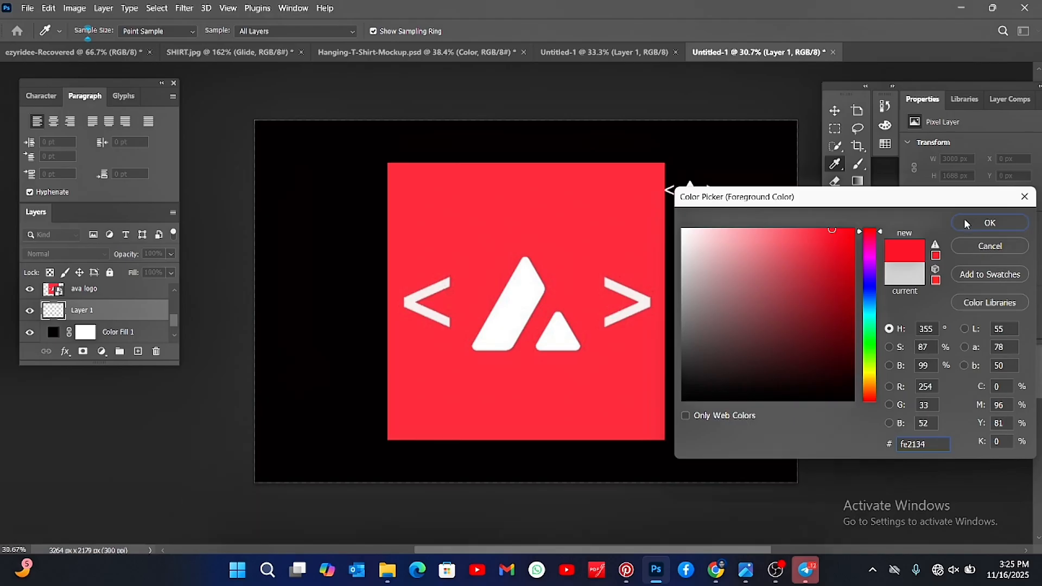
pyautogui.click(834, 111)
pyautogui.click(594, 245)
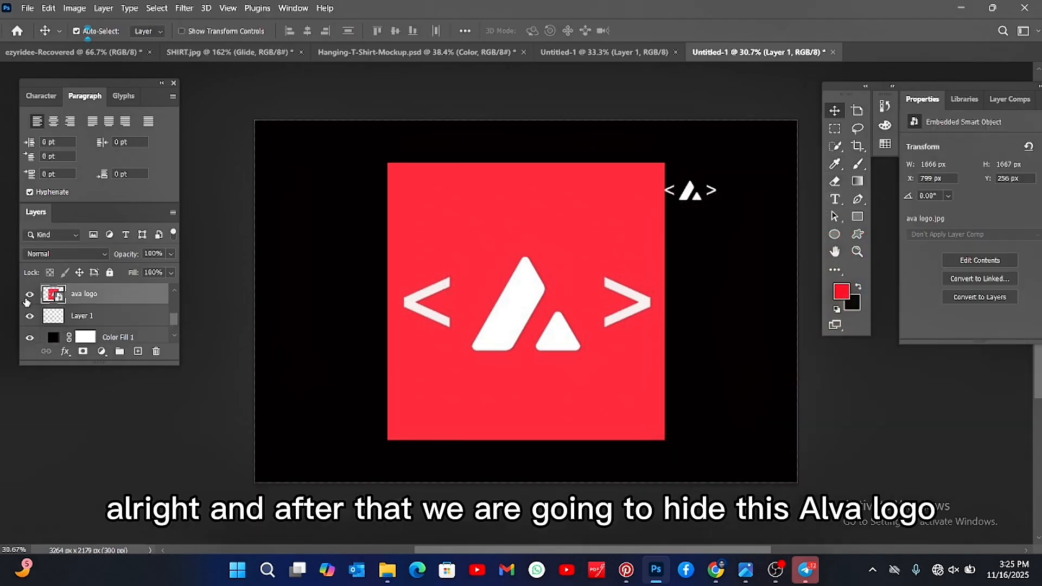
# Enlarge the soft brush to 2800 px and paint a red glow along the canvas's left side on Layer 1
pyautogui.click(857, 164)
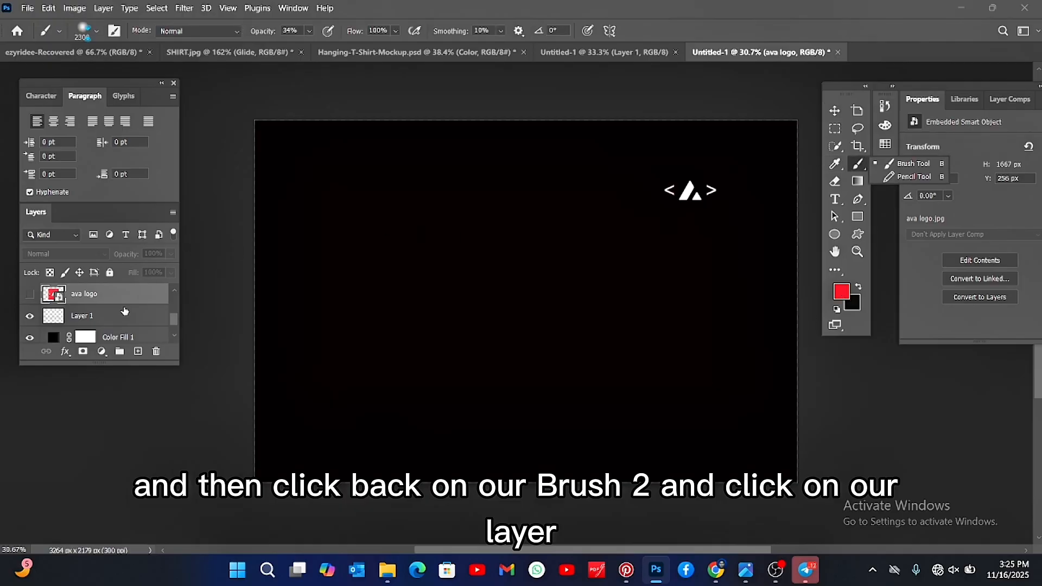
pyautogui.click(109, 315)
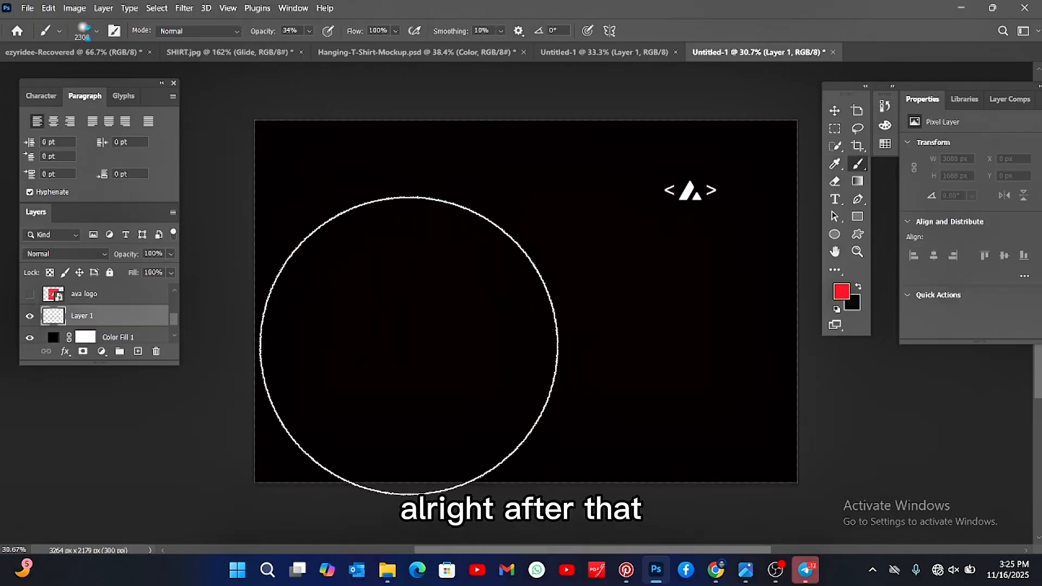
pyautogui.press(']')
pyautogui.press(']')
pyautogui.press(']')
pyautogui.press(']')
pyautogui.press(']')
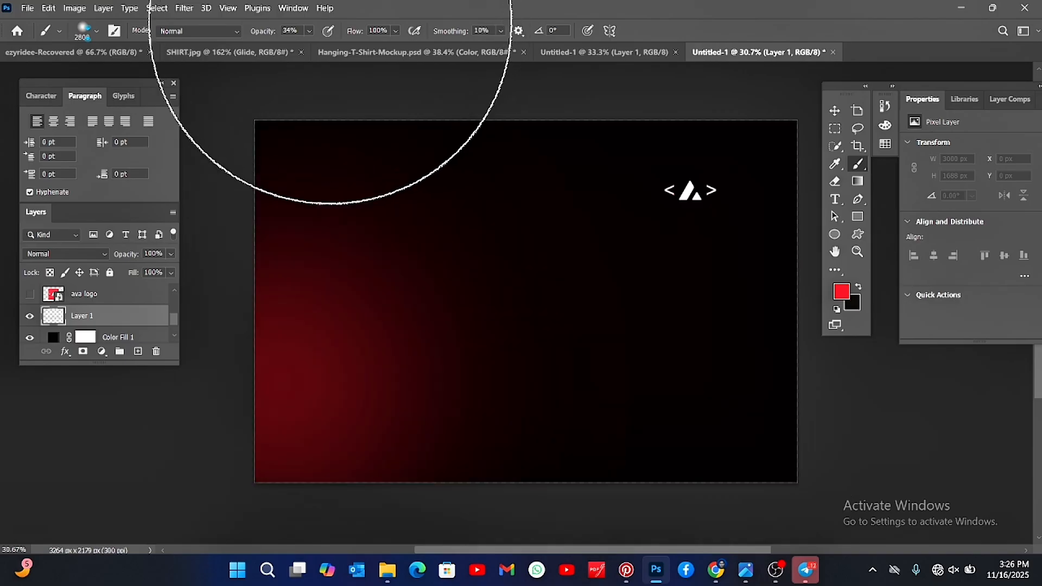
# Set the brush opacity to 62% and paint a brighter red glow in the canvas's lower-left area on Layer 1
pyautogui.click(309, 30)
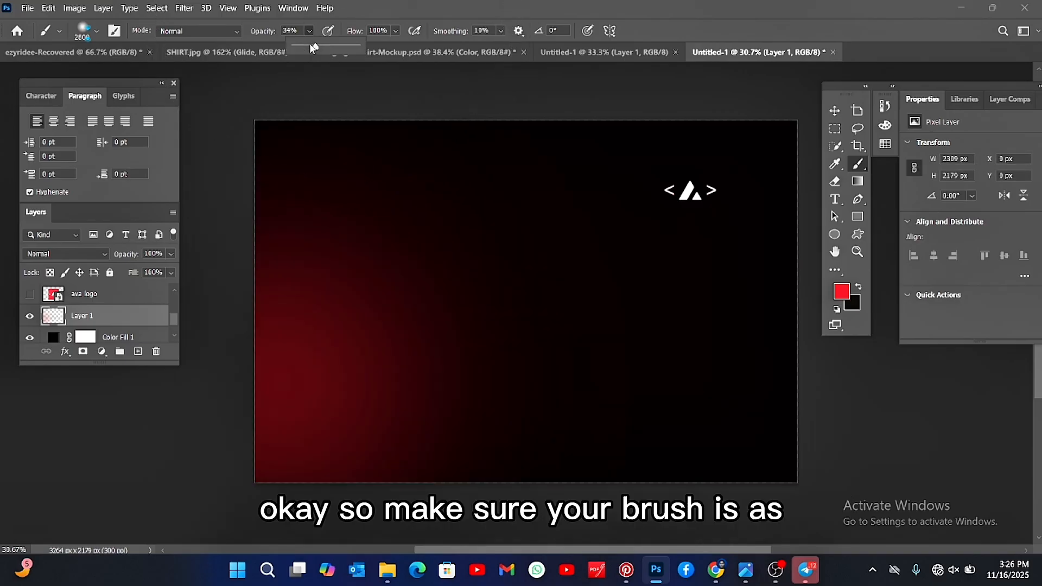
pyautogui.moveTo(322, 48); pyautogui.dragTo(332, 46)
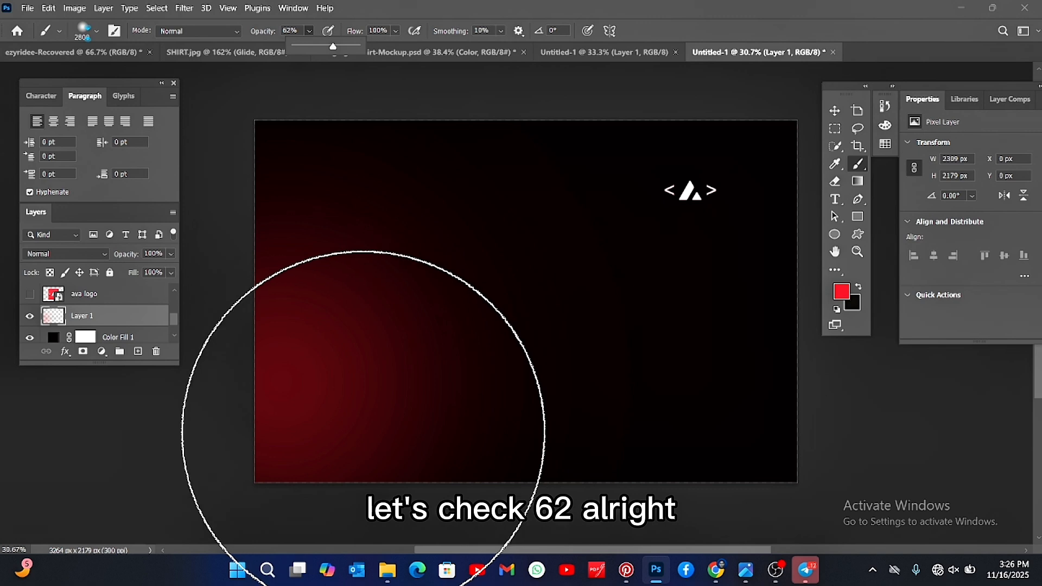
pyautogui.click(357, 437)
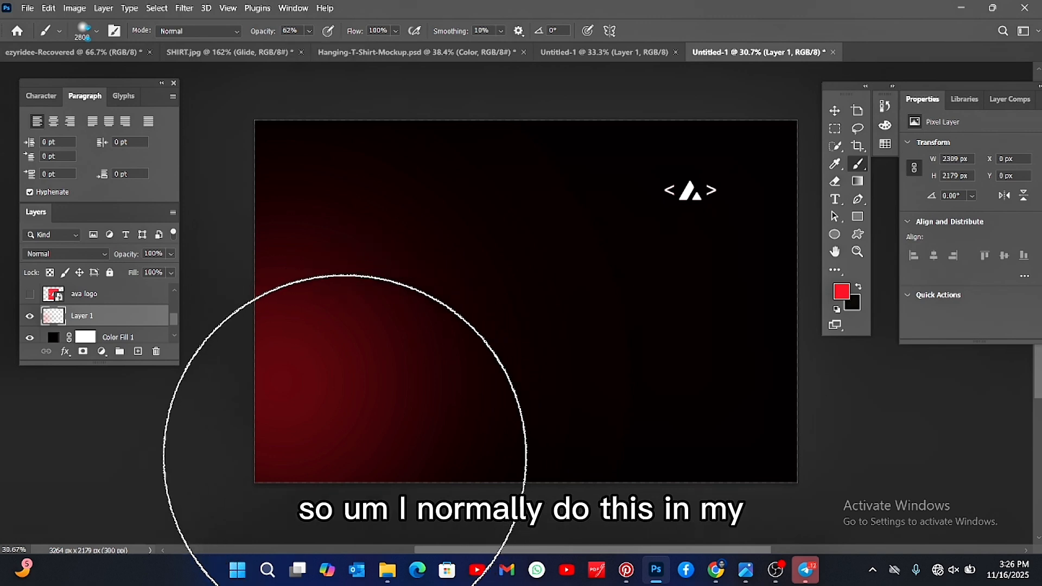
pyautogui.moveTo(317, 434)
pyautogui.mouseDown()
pyautogui.moveTo(353, 383)
pyautogui.moveTo(459, 499)
pyautogui.moveTo(789, 400)
pyautogui.moveTo(813, 436)
pyautogui.mouseUp()
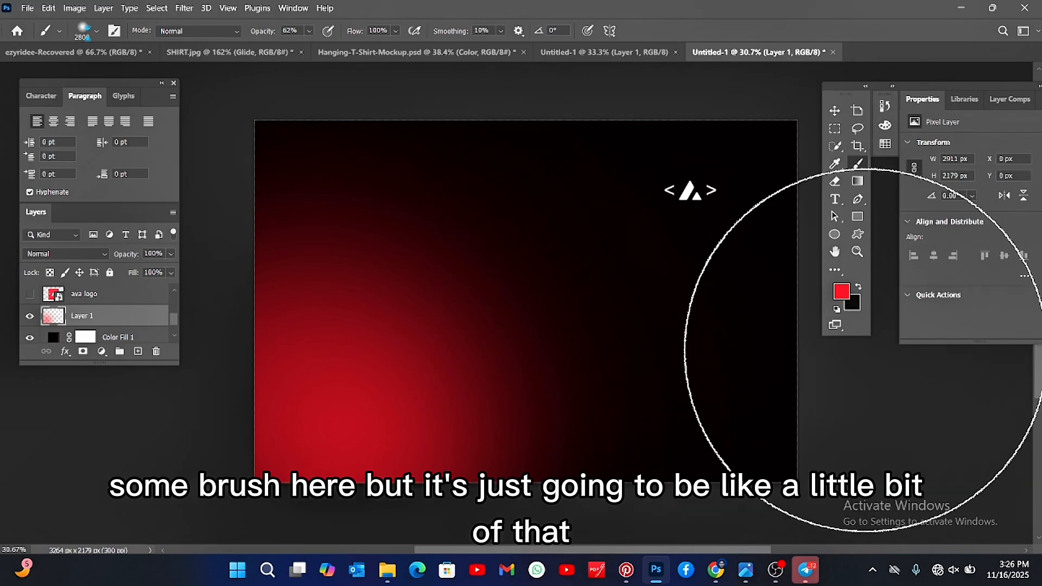
# Paint a faint red glow along the canvas's right edge, undoing the first dab and repainting it slightly farther out
pyautogui.click(863, 350)
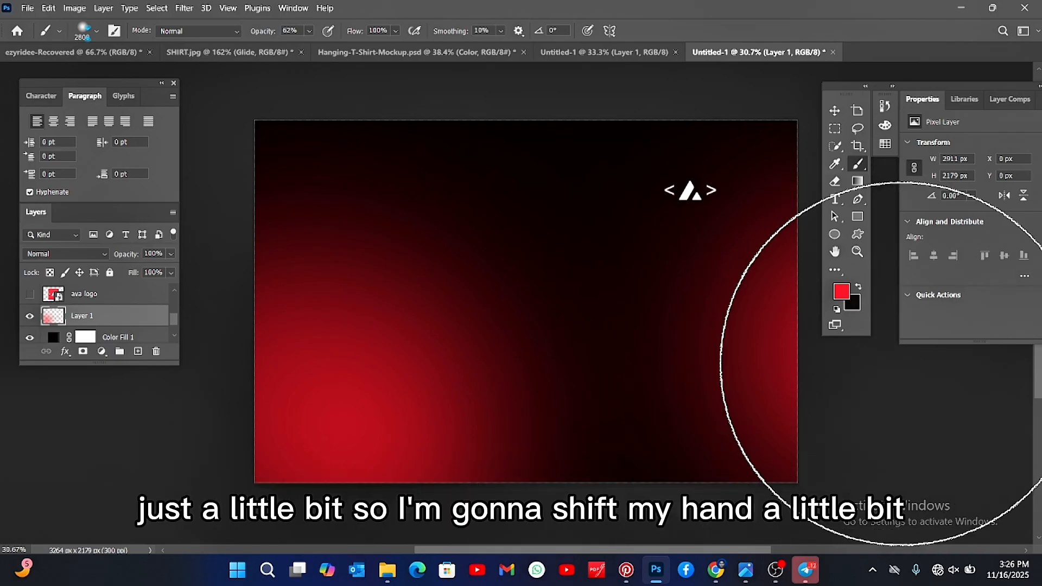
pyautogui.hotkey('ctrl', 'z')
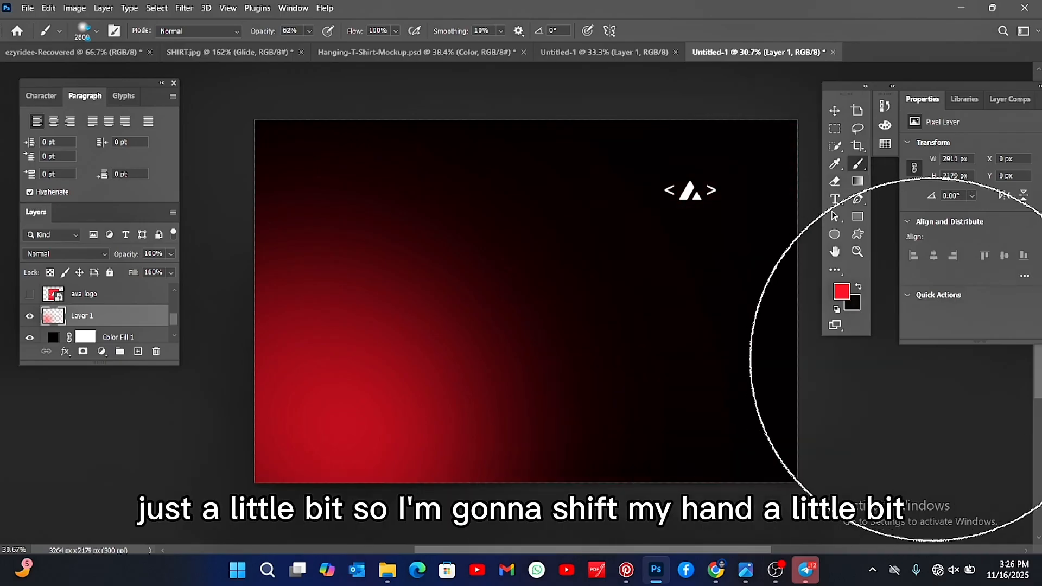
pyautogui.click(932, 360)
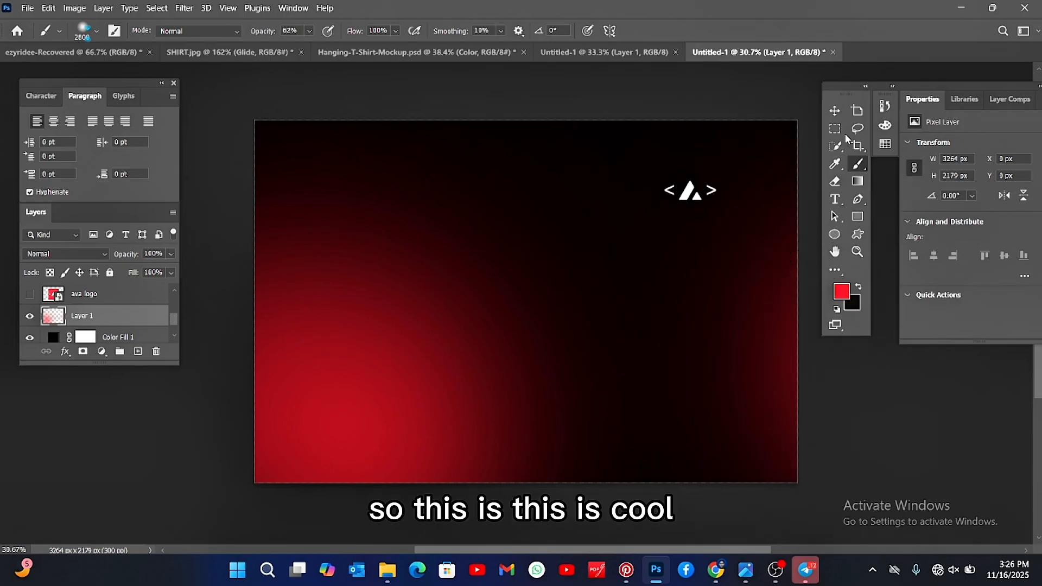
# Move the white ava logo closer to the canvas's upper-right corner, to about X 2566 px, Y 141 px
pyautogui.click(834, 111)
pyautogui.click(697, 183)
pyautogui.moveTo(699, 183); pyautogui.dragTo(715, 170)
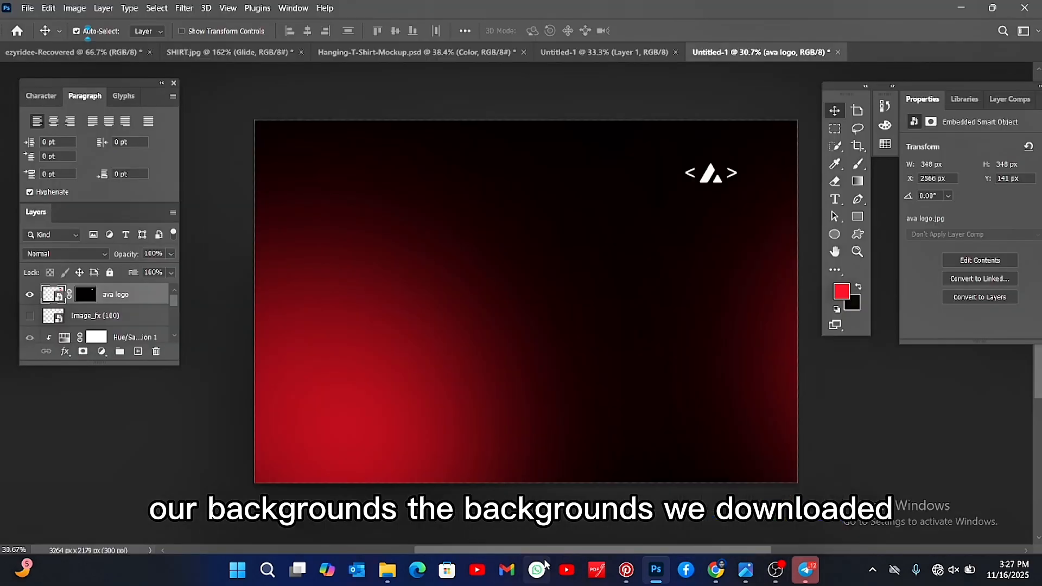
# Place the ava bg 1 image from the "ava" search results on the canvas and rotate it about 90.72° into landscape
pyautogui.moveTo(378, 573)
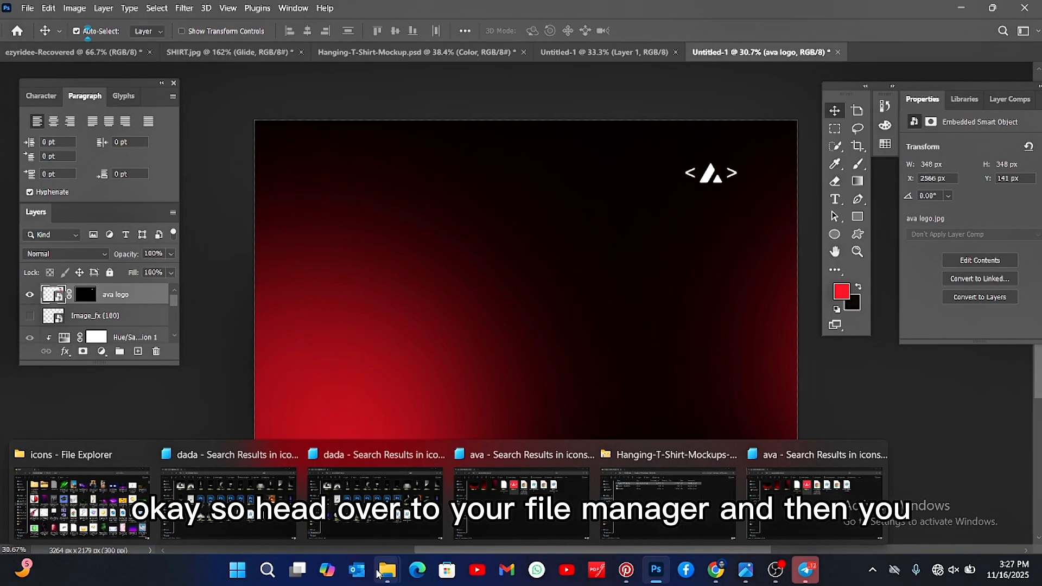
pyautogui.click(814, 500)
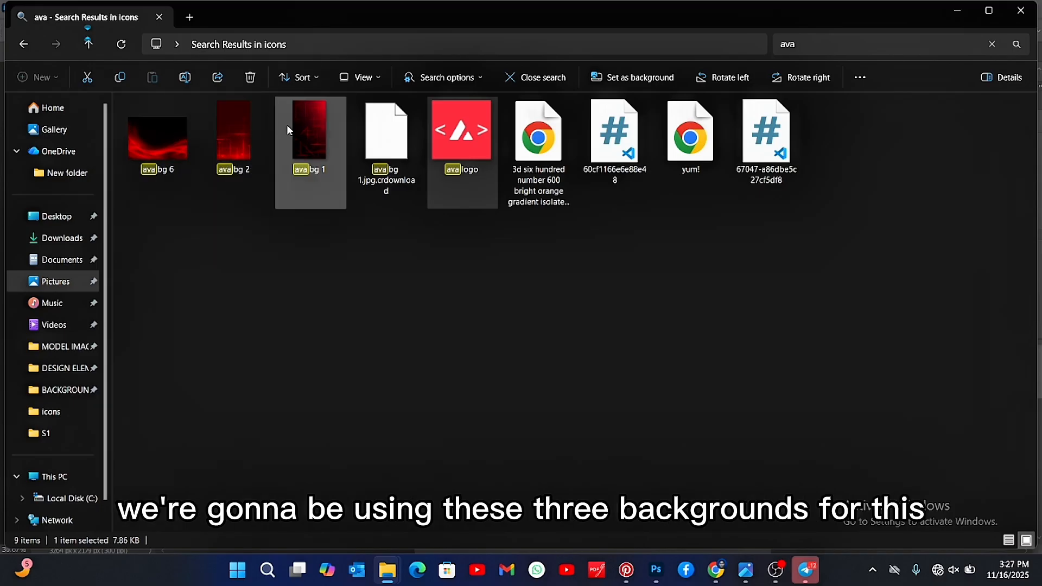
pyautogui.moveTo(310, 132); pyautogui.dragTo(504, 373)
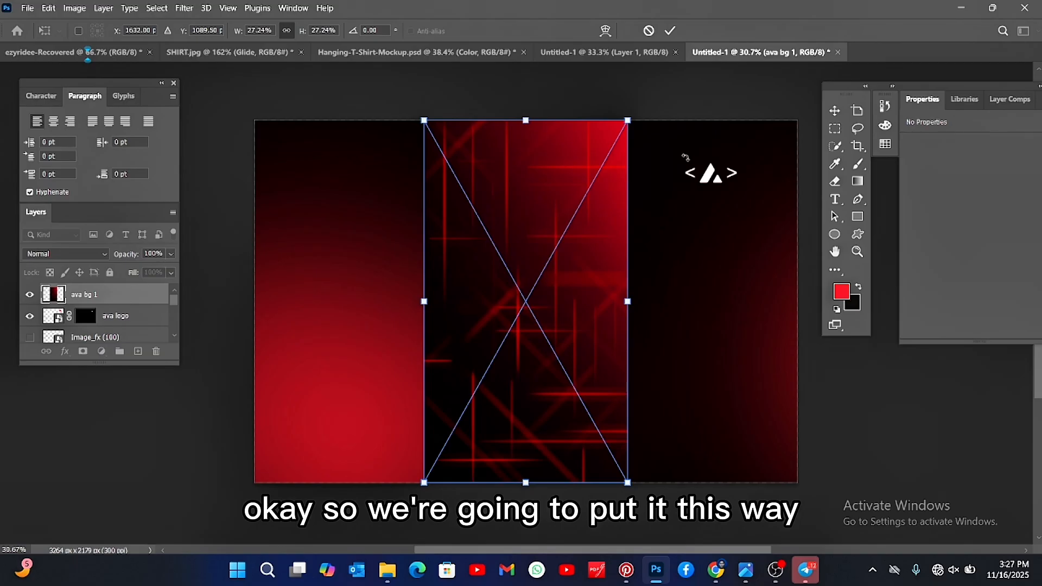
pyautogui.moveTo(708, 330); pyautogui.dragTo(702, 475)
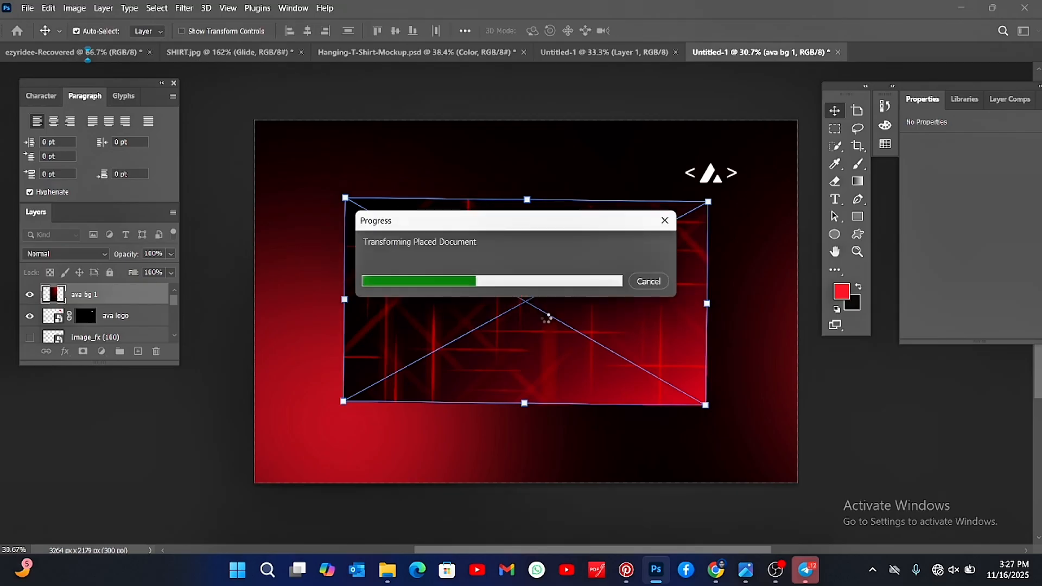
# Flip the ava bg 1 image horizontally and straighten its rotation to about 89.78°
pyautogui.rightClick(545, 317)
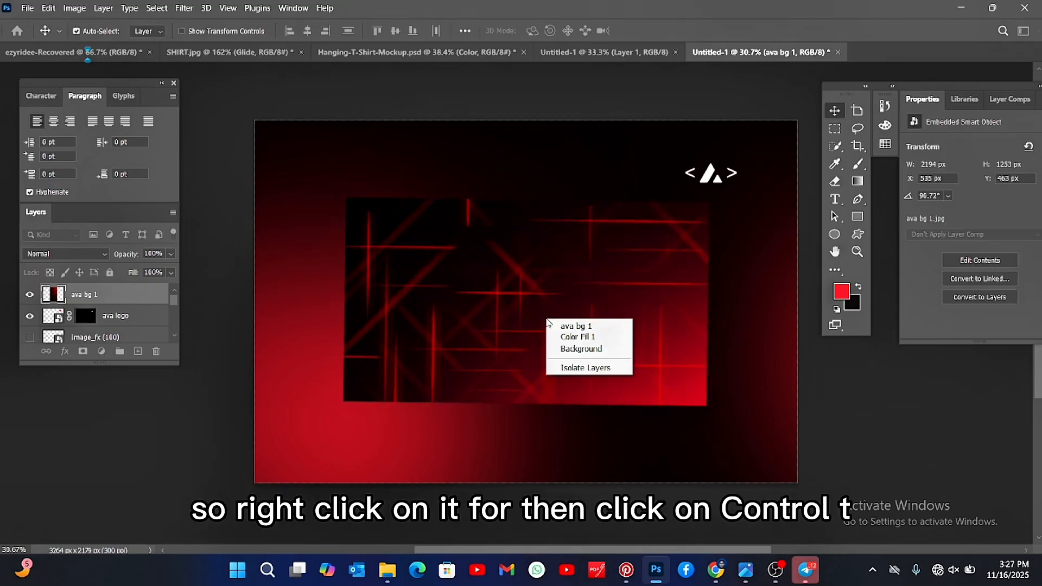
pyautogui.click(530, 311)
pyautogui.hotkey('ctrl', 't')
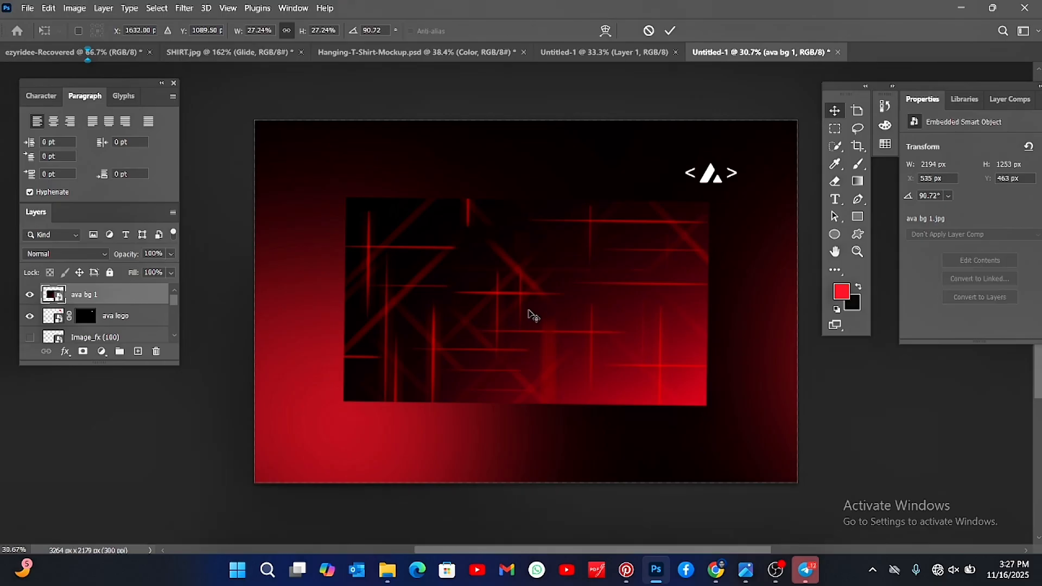
pyautogui.rightClick(541, 355)
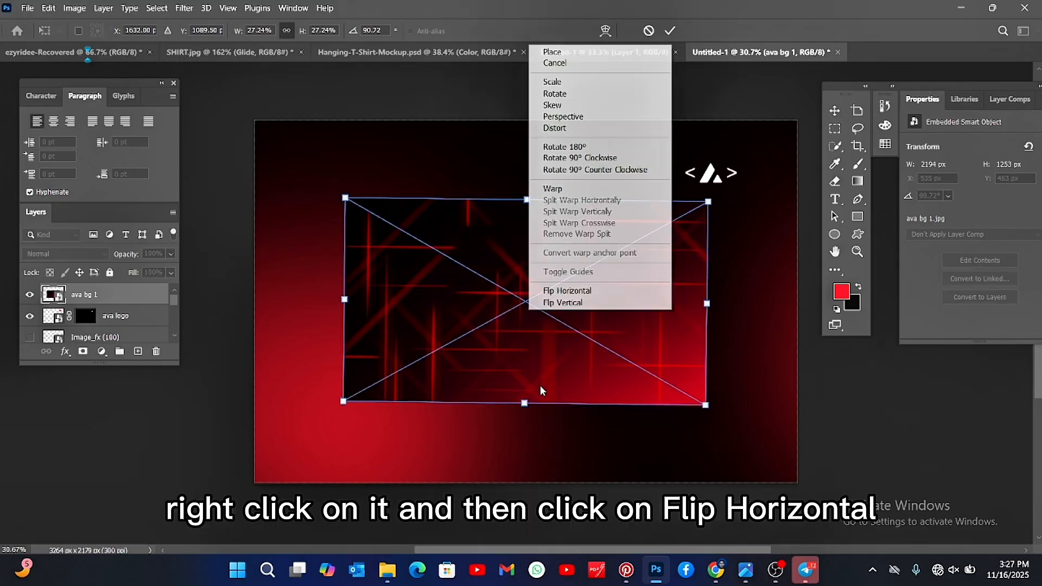
pyautogui.click(553, 295)
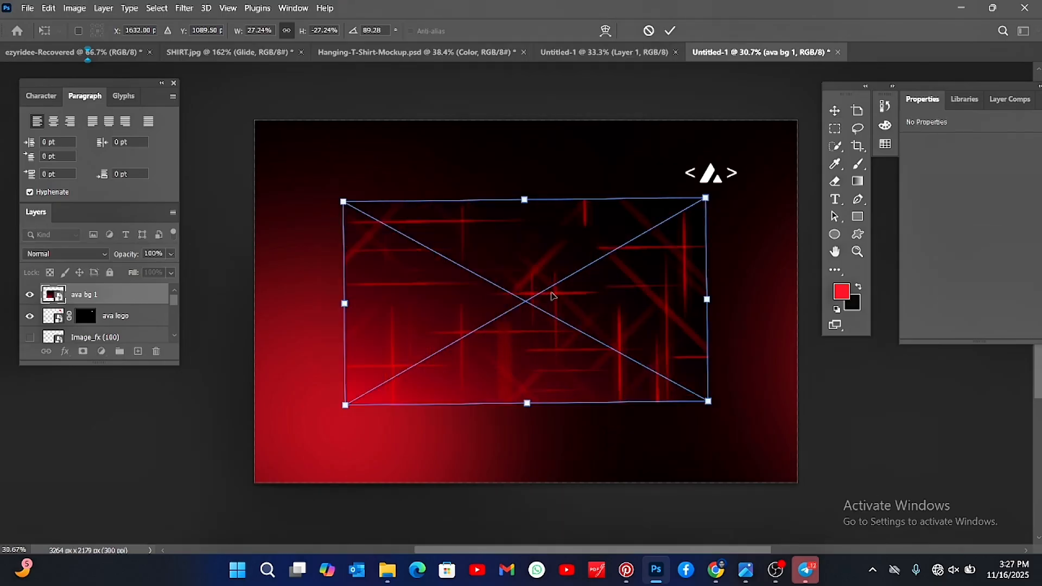
pyautogui.rightClick(552, 296)
pyautogui.click(778, 149)
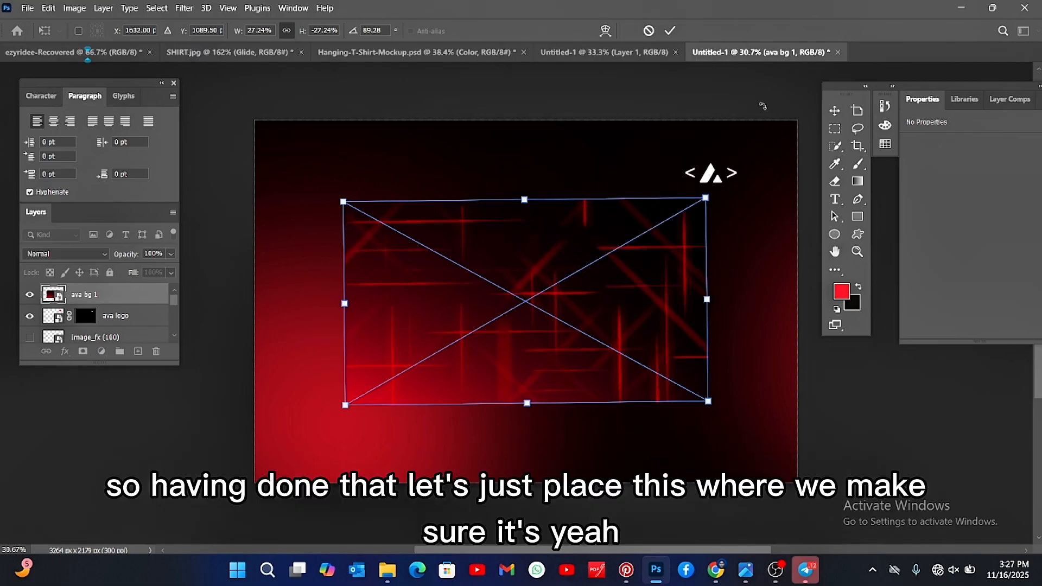
pyautogui.moveTo(753, 244); pyautogui.dragTo(756, 248)
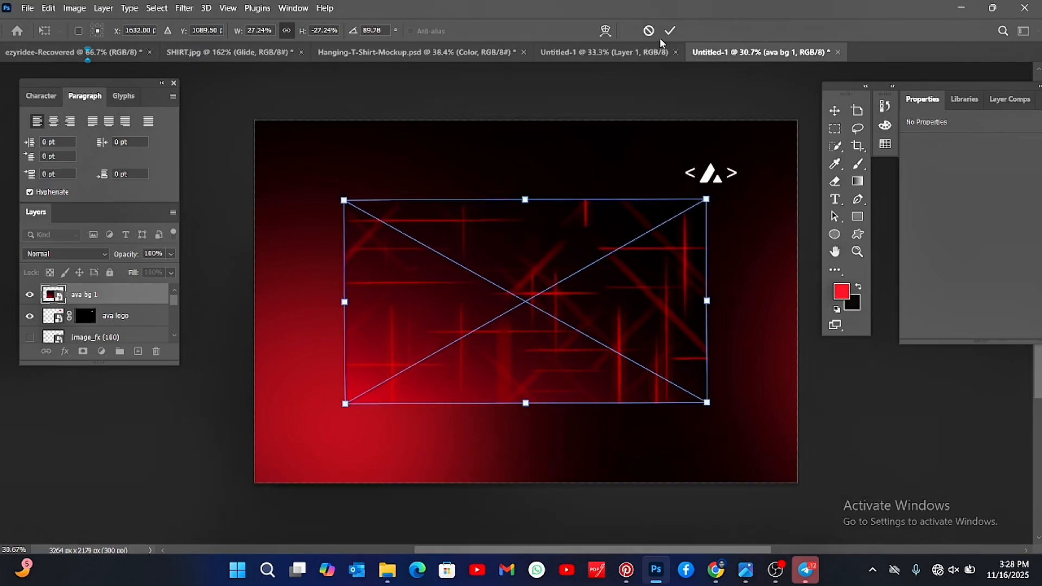
pyautogui.press('Return')
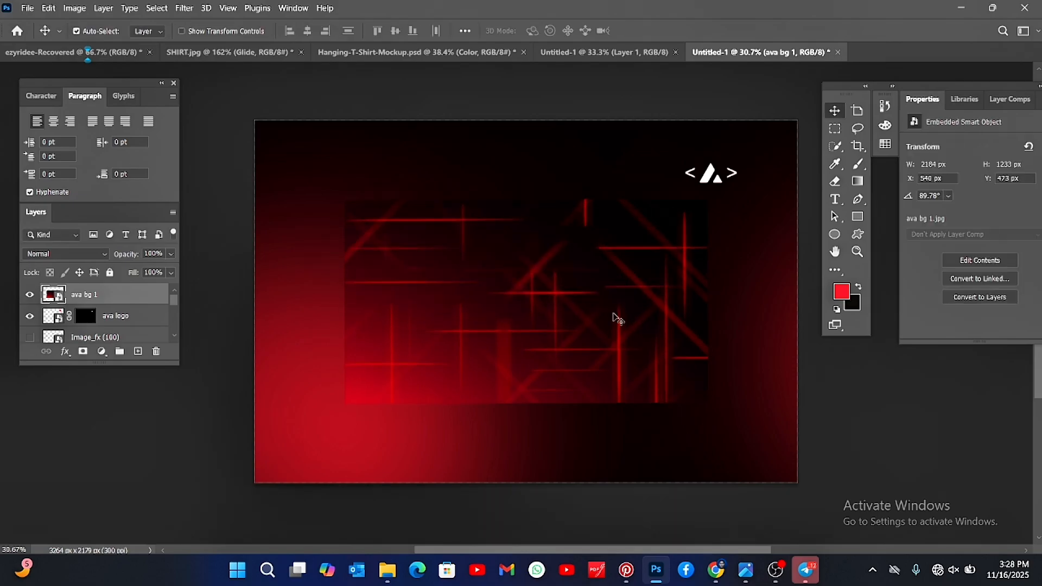
# Enlarge ava bg 1 to about 49.20% so it covers the whole canvas, and set its blend mode to Color Dodge
pyautogui.hotkey('ctrl', 't')
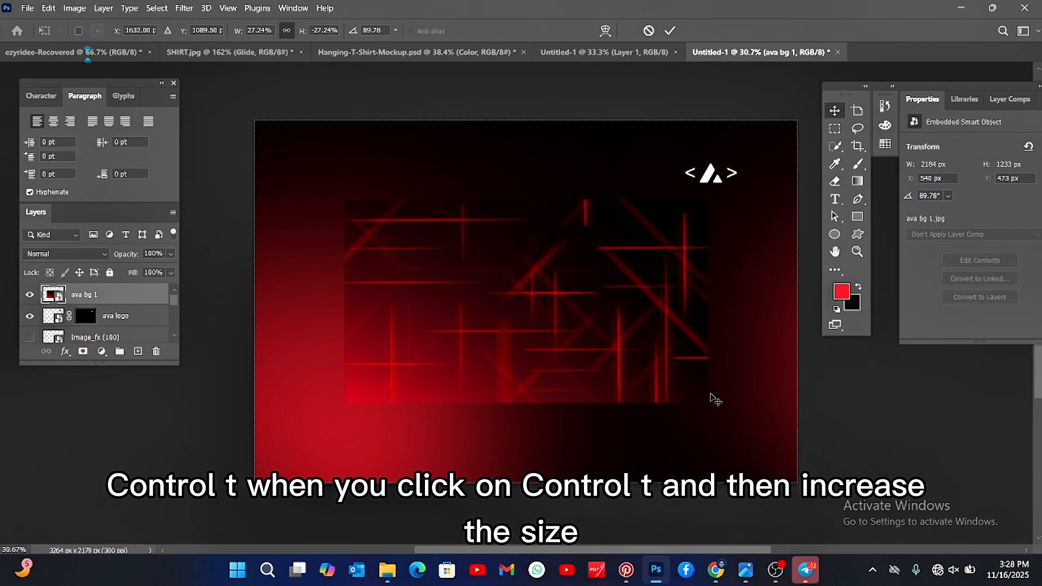
pyautogui.moveTo(708, 402); pyautogui.dragTo(828, 466)
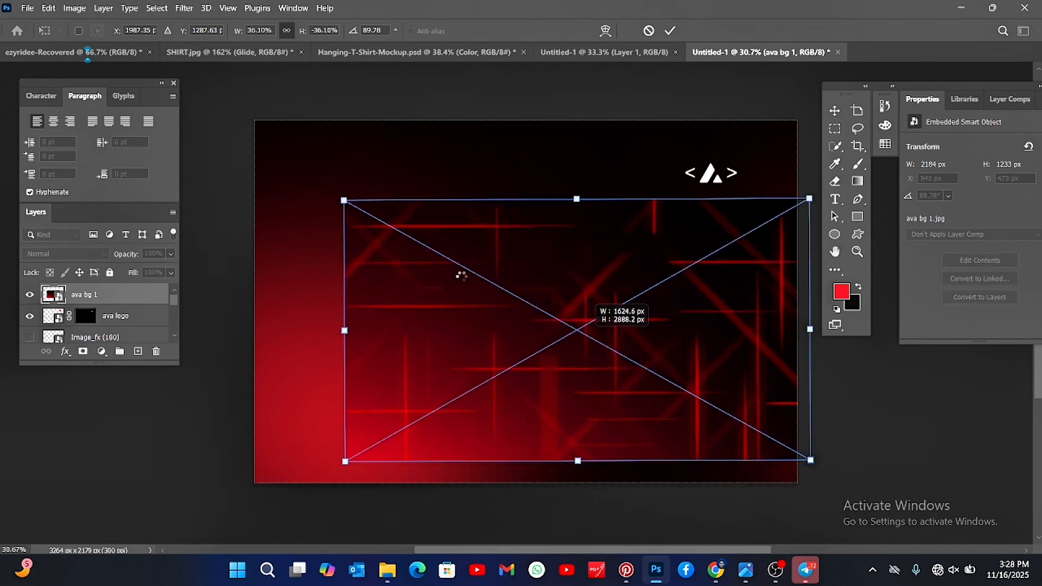
pyautogui.moveTo(343, 200); pyautogui.dragTo(249, 121)
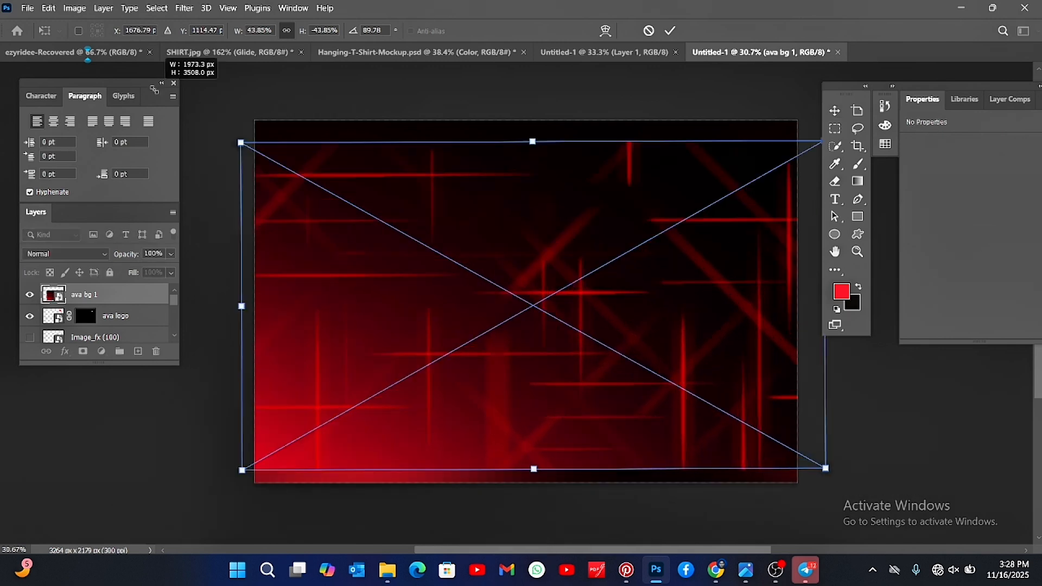
pyautogui.moveTo(530, 480); pyautogui.dragTo(530, 494)
pyautogui.moveTo(527, 135); pyautogui.dragTo(528, 114)
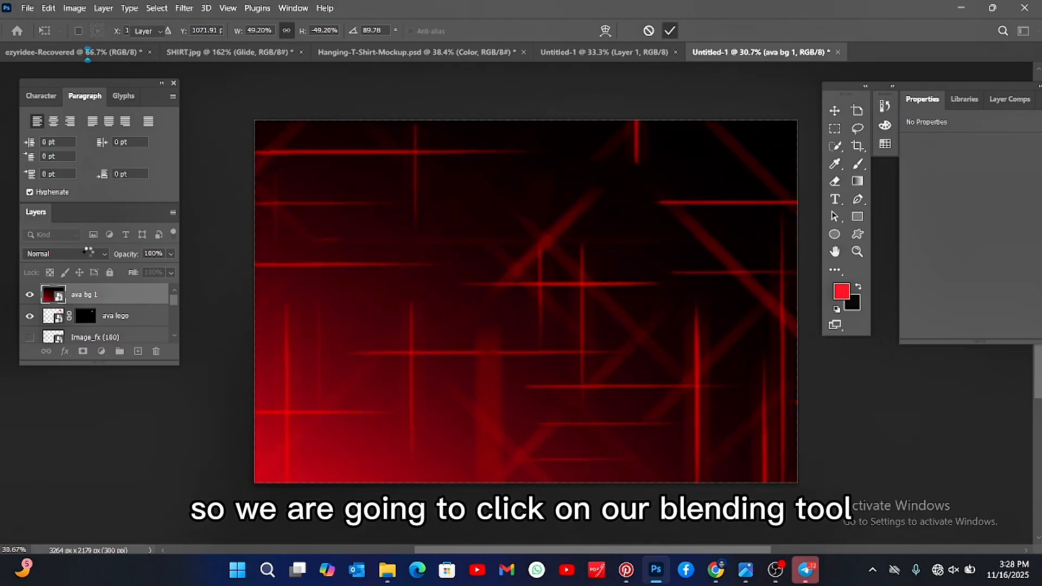
pyautogui.click(57, 254)
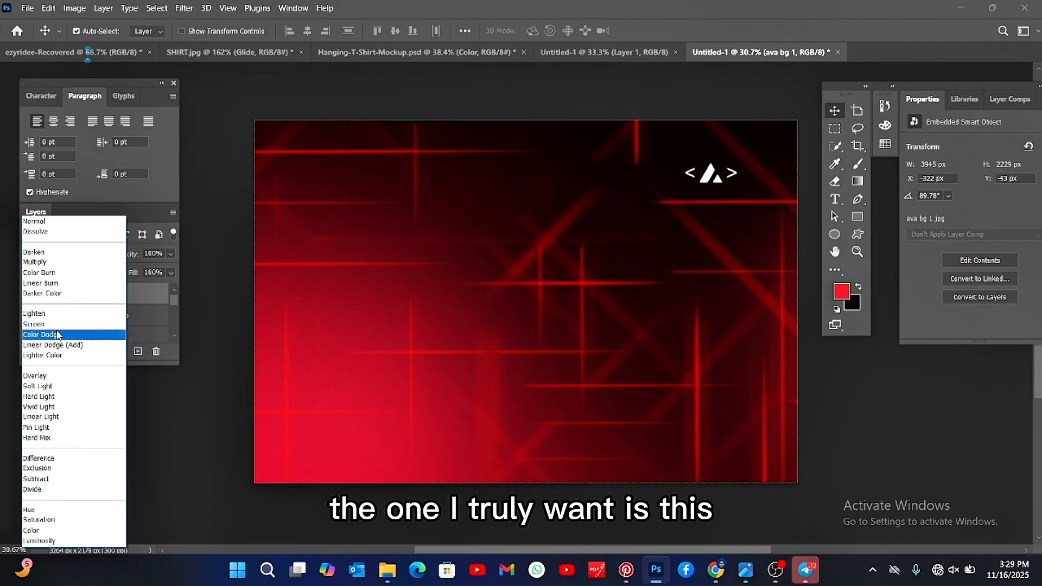
pyautogui.click(58, 335)
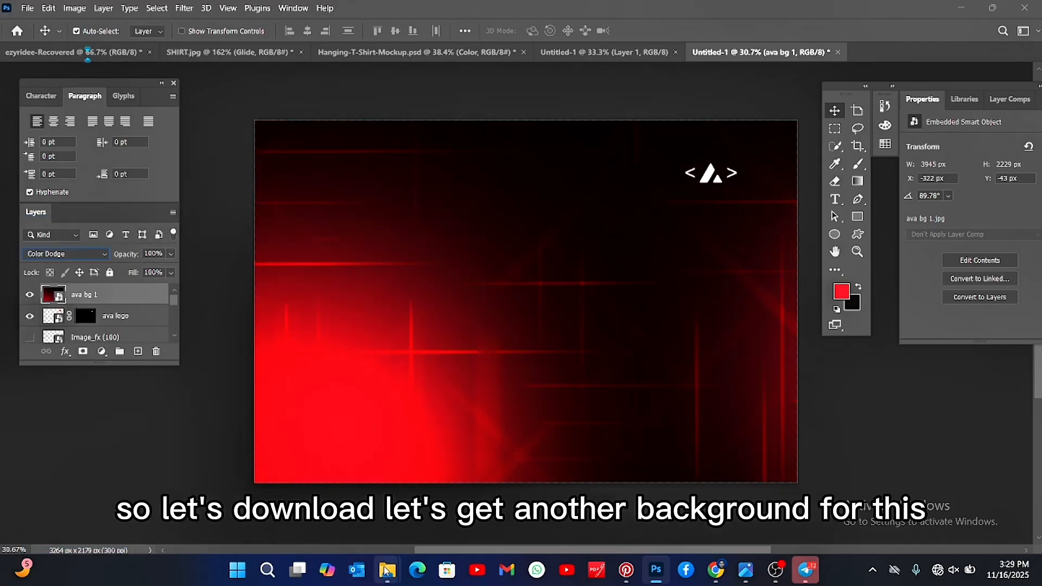
# Place the ava bg 6 image from the "ava" search results and enlarge it to about 111.45% near the canvas's lower-left corner
pyautogui.moveTo(385, 569)
pyautogui.click(814, 489)
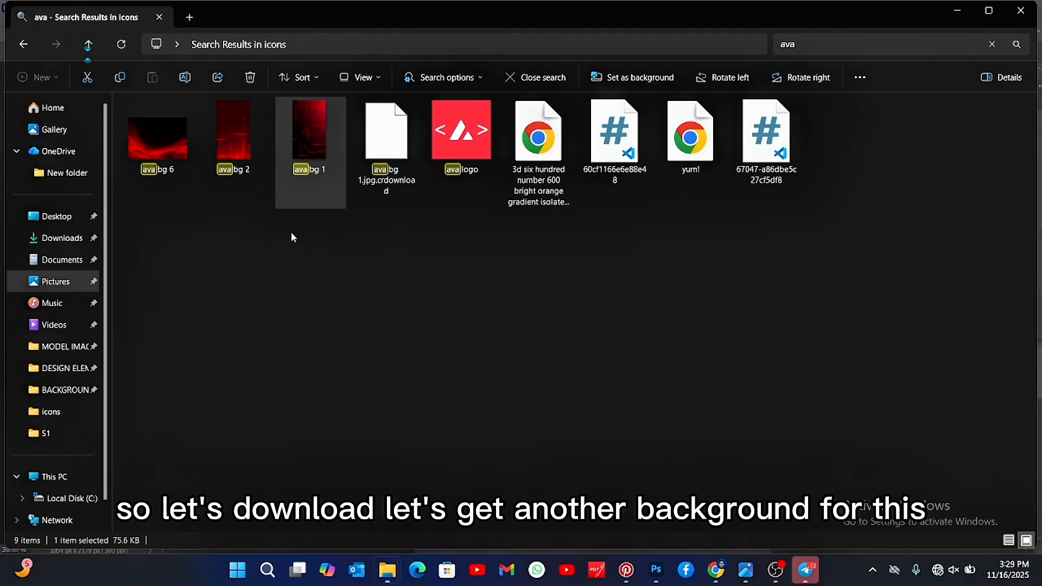
pyautogui.moveTo(152, 138); pyautogui.dragTo(462, 405)
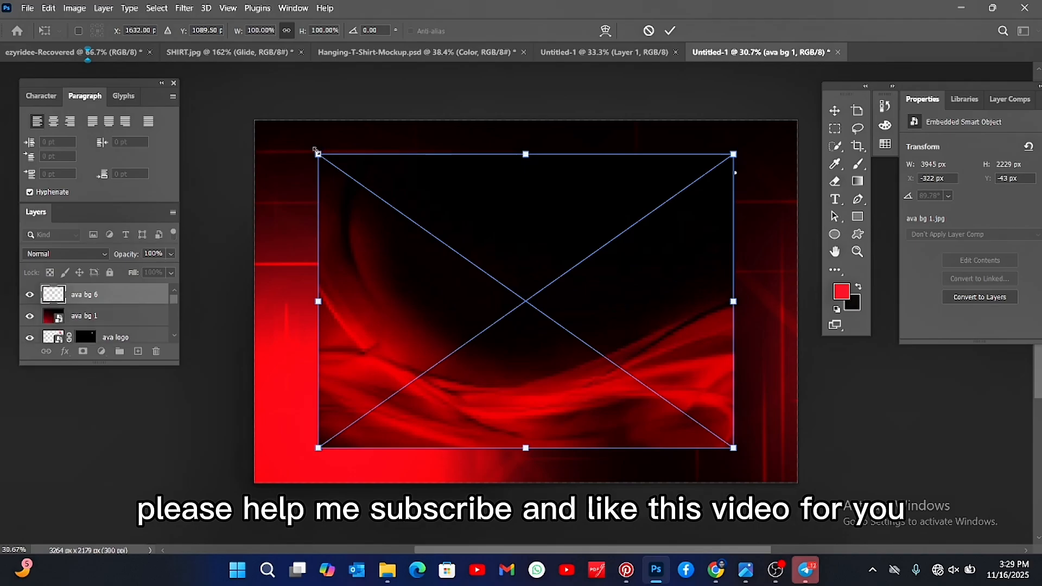
pyautogui.moveTo(294, 148); pyautogui.dragTo(258, 123)
pyautogui.moveTo(675, 313); pyautogui.dragTo(673, 328)
# Flip ava bg 6 horizontally, shift it down and left, and enlarge it to about 141.81% to cover the canvas
pyautogui.rightClick(673, 329)
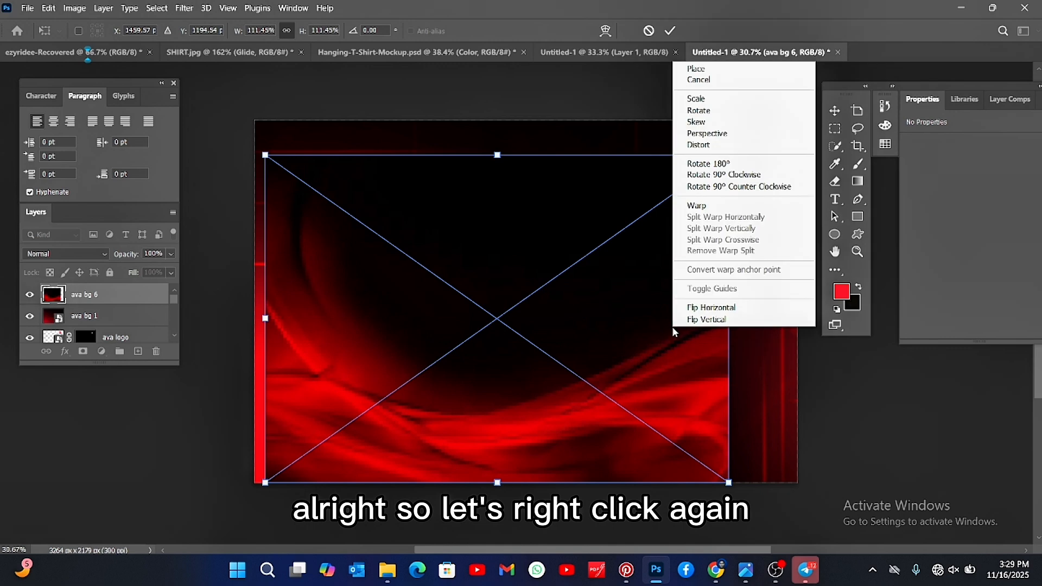
pyautogui.click(683, 305)
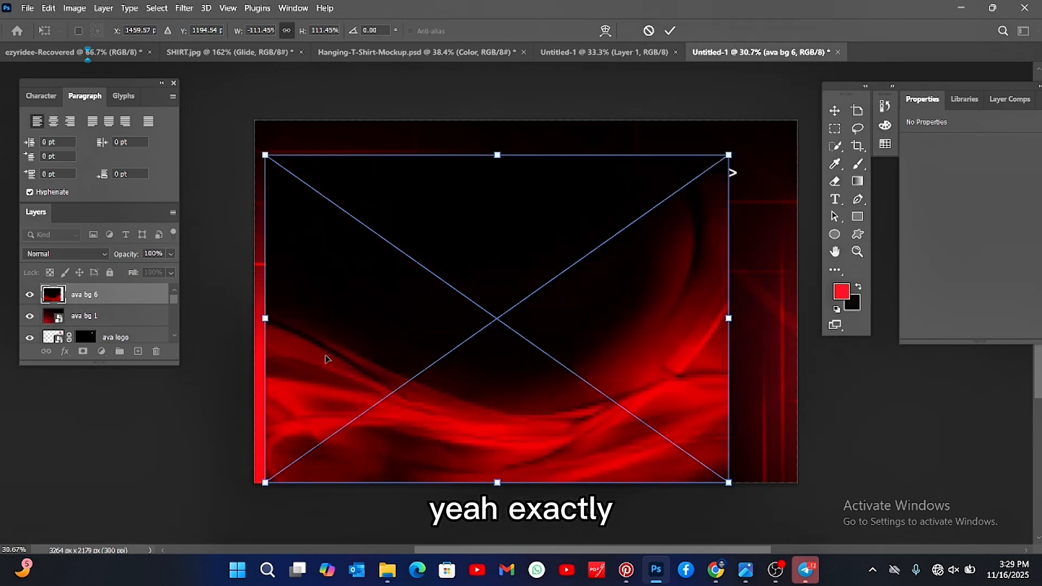
pyautogui.moveTo(372, 366); pyautogui.dragTo(336, 383)
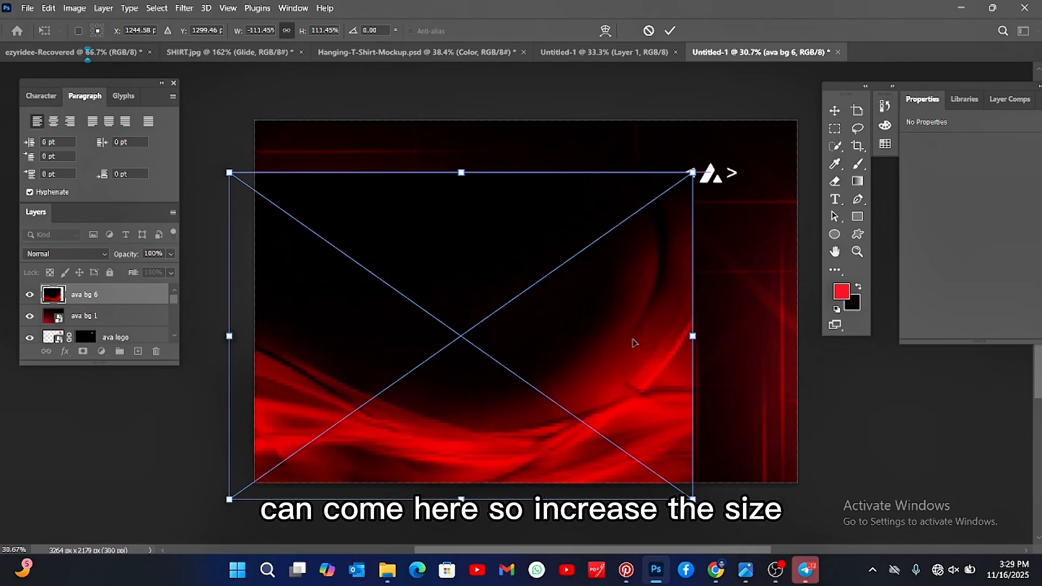
pyautogui.moveTo(693, 336); pyautogui.dragTo(821, 366)
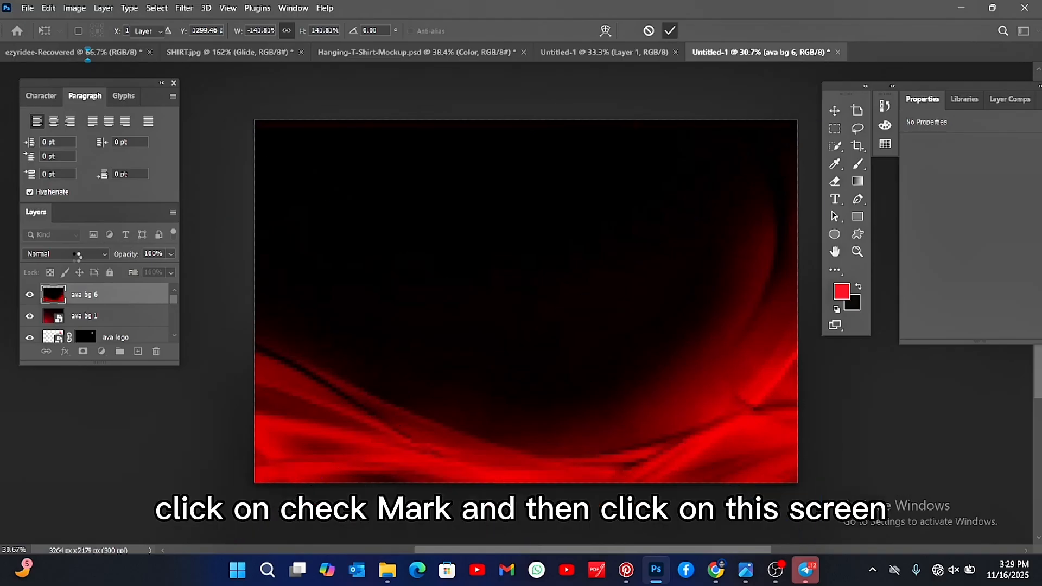
# Keep ava bg 6 in Normal blend mode and rasterize its smart object for use with the Eraser tool
pyautogui.click(76, 255)
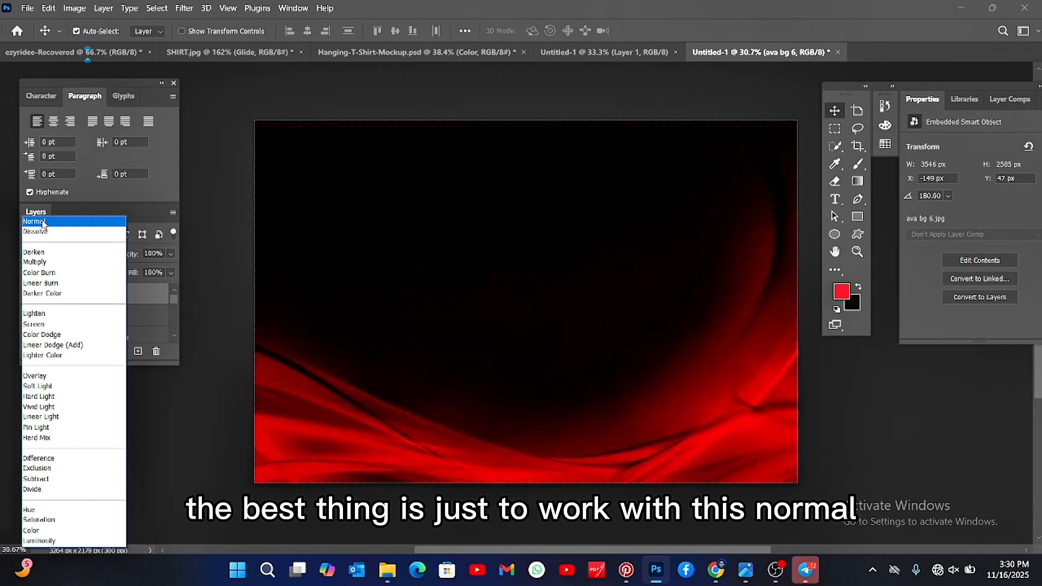
pyautogui.click(42, 222)
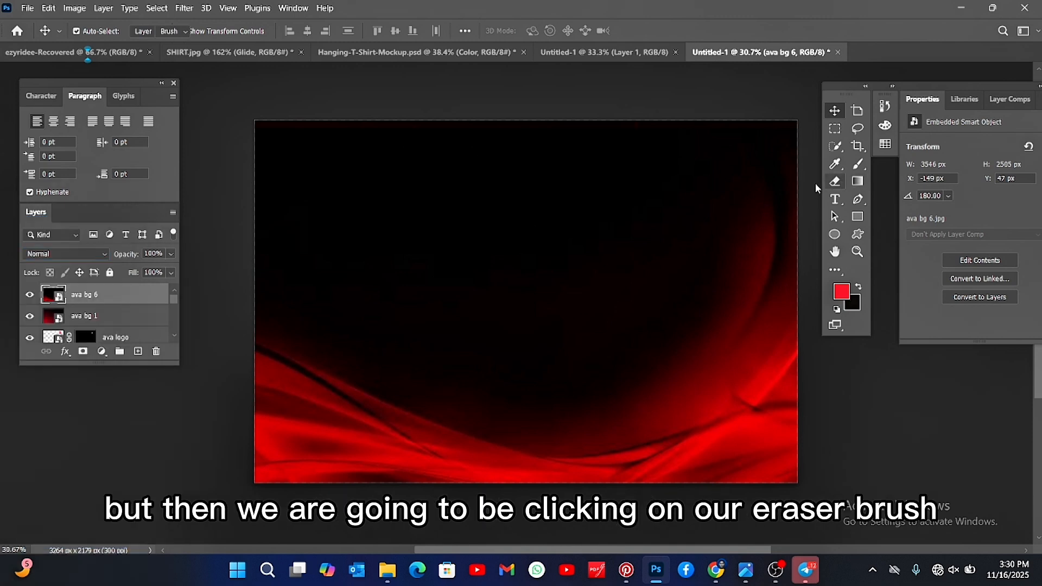
pyautogui.click(835, 181)
pyautogui.click(627, 191)
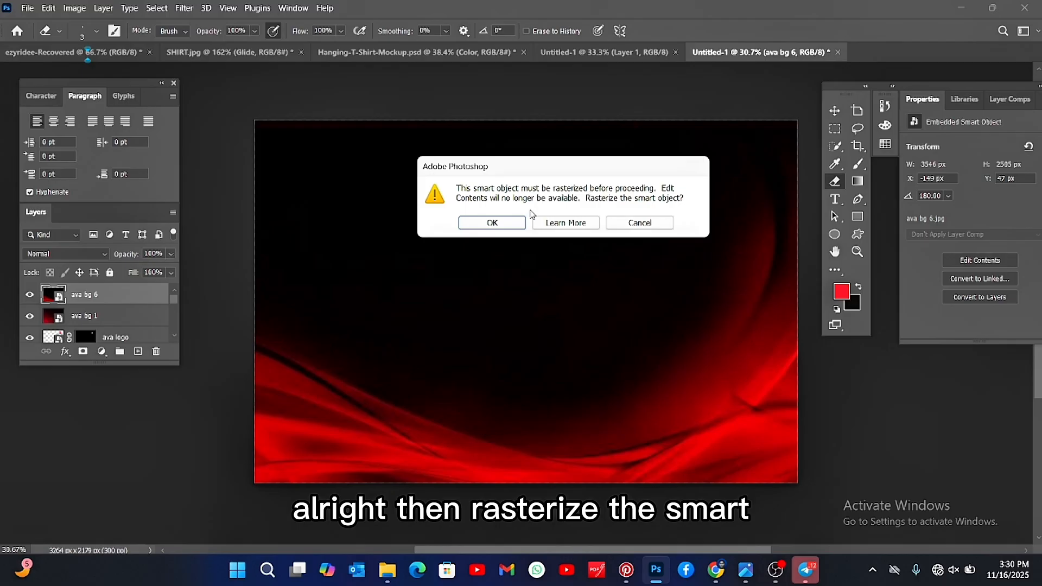
pyautogui.click(516, 224)
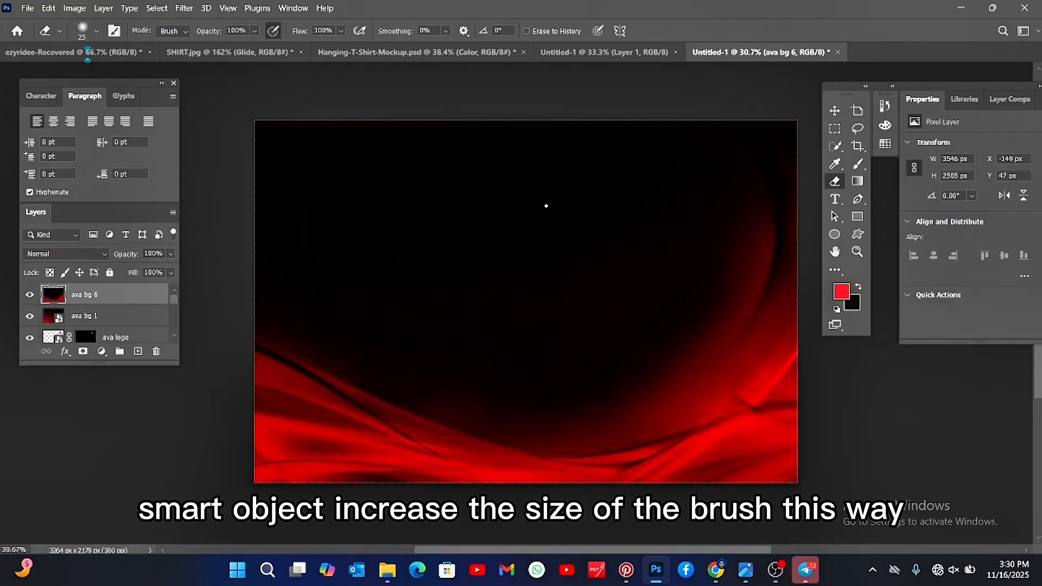
# Enlarge the eraser to 1900 px and erase the dark upper area of ava bg 6 to blend it with the layers beneath
pyautogui.press(']')
pyautogui.press(']')
pyautogui.press(']')
pyautogui.press(']')
pyautogui.press(']')
pyautogui.press(']')
pyautogui.press(']')
pyautogui.press(']')
pyautogui.press(']')
pyautogui.press(']')
pyautogui.press(']')
pyautogui.press(']')
pyautogui.press(']')
pyautogui.press(']')
pyautogui.press(']')
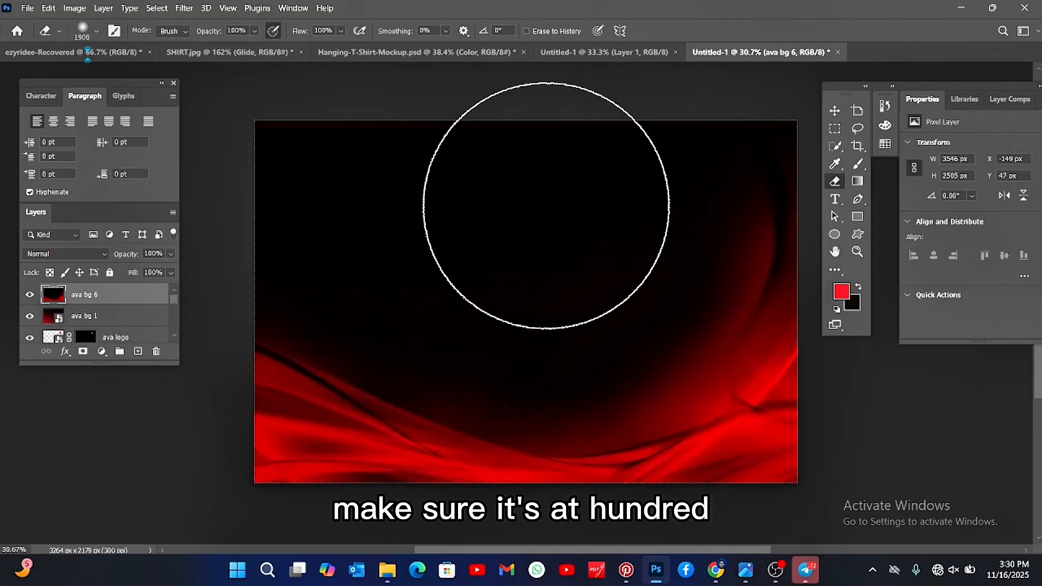
pyautogui.moveTo(613, 167)
pyautogui.mouseDown()
pyautogui.moveTo(760, 157)
pyautogui.moveTo(573, 192)
pyautogui.moveTo(559, 206)
pyautogui.moveTo(575, 229)
pyautogui.moveTo(551, 273)
pyautogui.moveTo(524, 281)
pyautogui.moveTo(558, 288)
pyautogui.mouseUp()
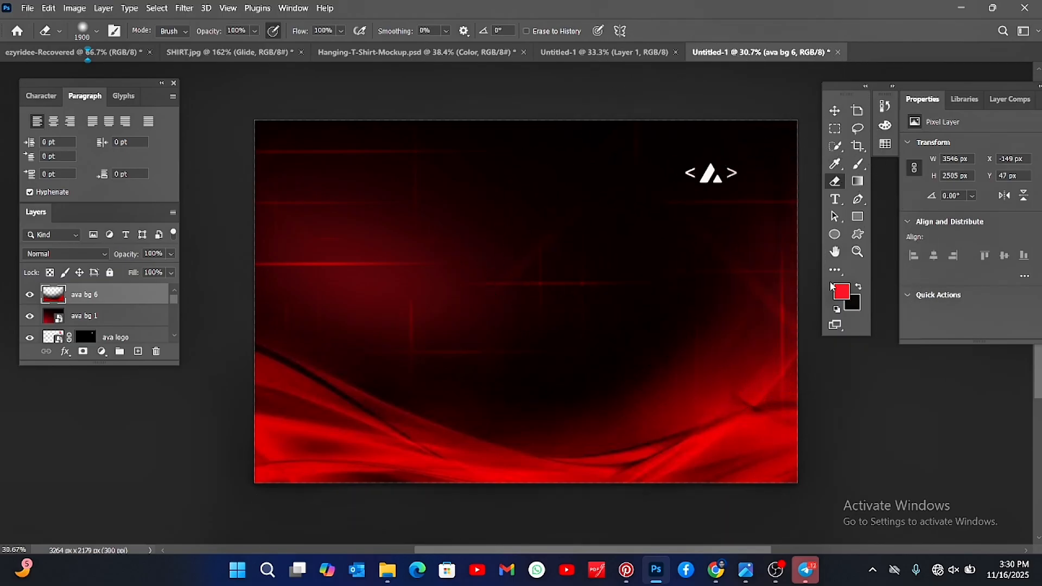
pyautogui.hotkey('ctrl', 'z')
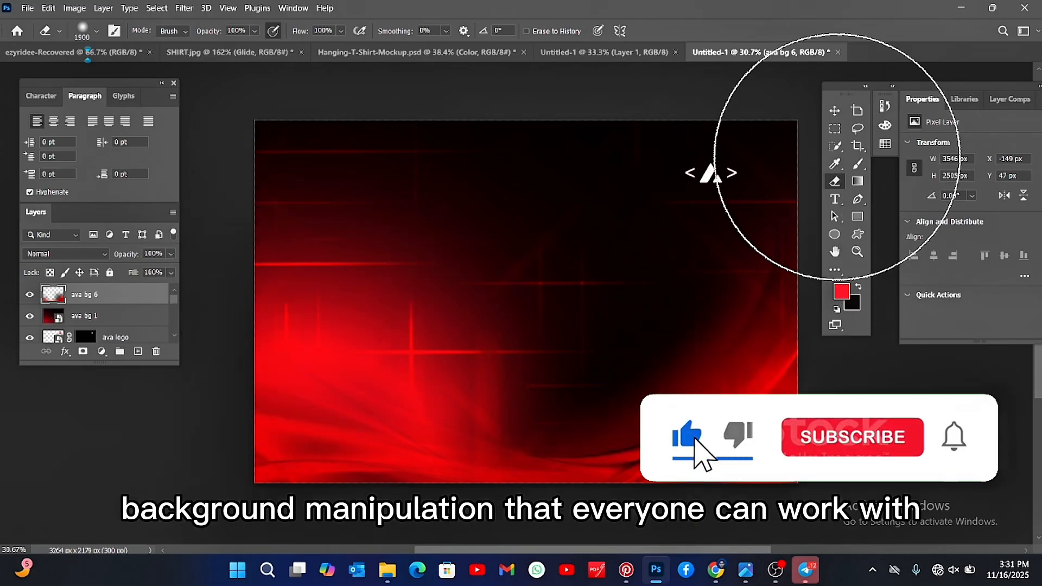
# Show the hidden Image_fx (98) layer on the canvas
pyautogui.click(834, 110)
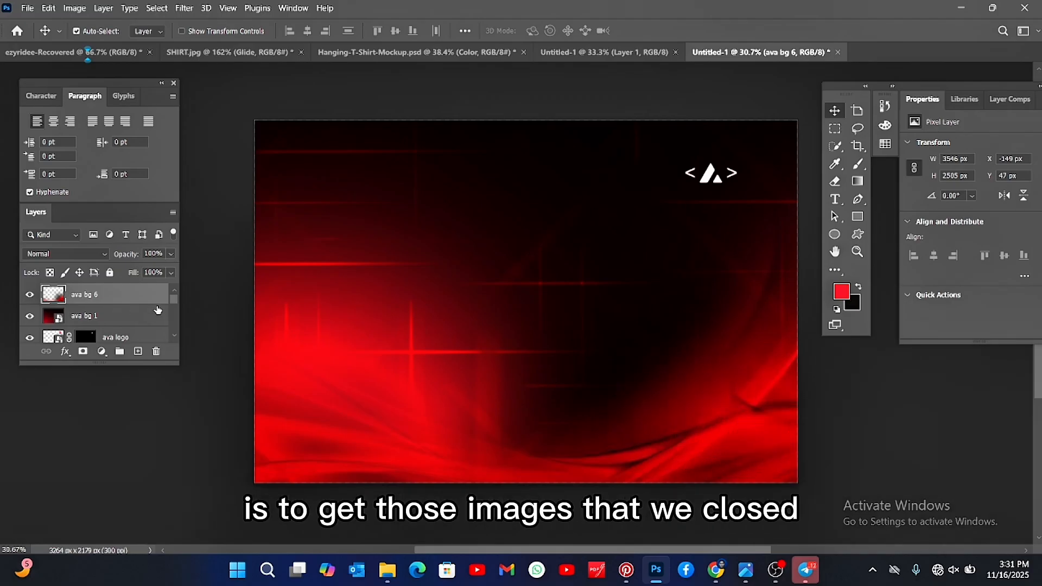
pyautogui.scroll(-5, 173, 306)
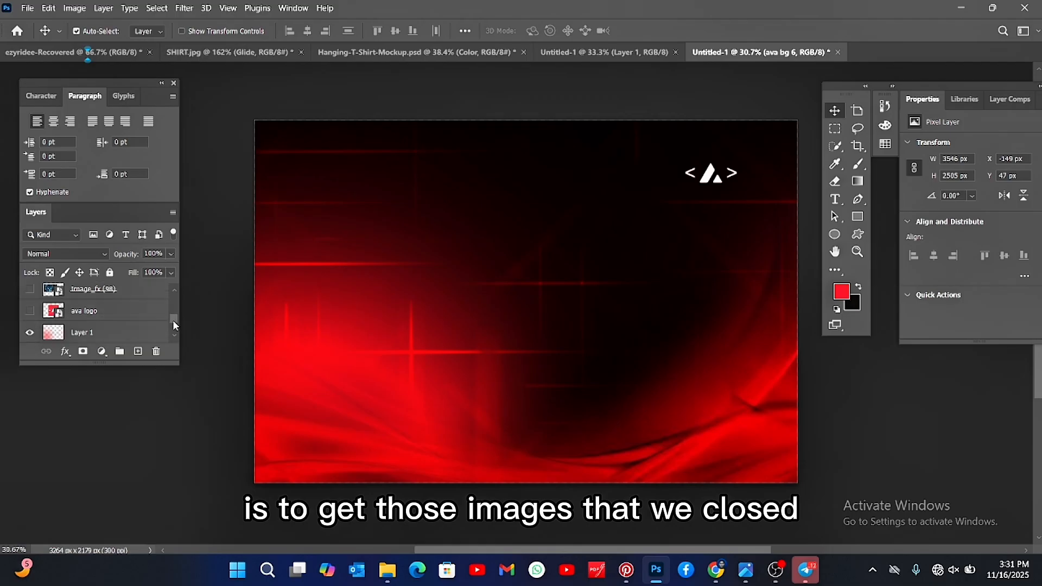
pyautogui.click(26, 290)
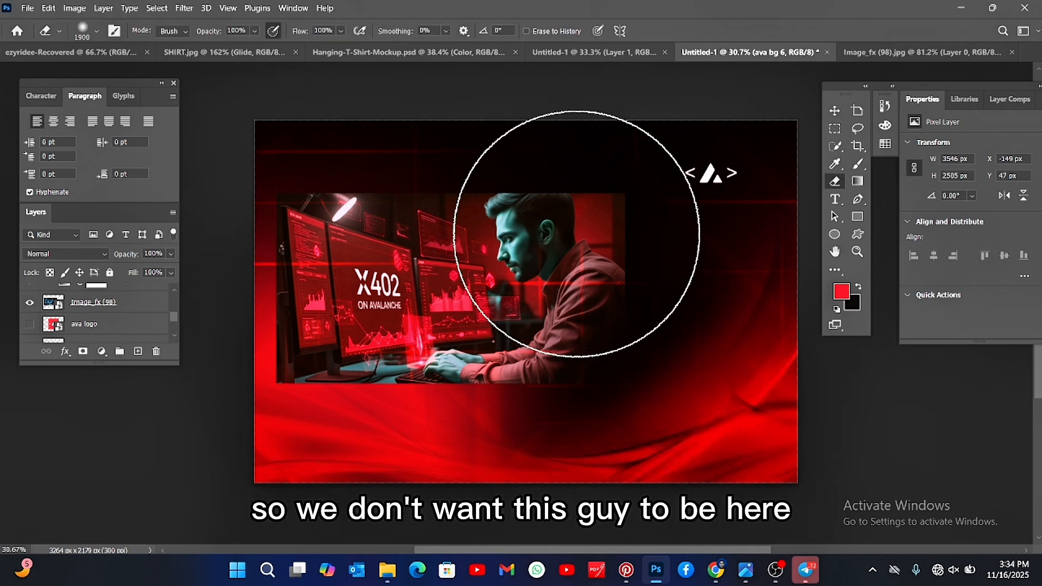
# Reduce the eraser to 1300 px and rasterize the Image_fx (98) smart object
pyautogui.press('[')
pyautogui.press('[')
pyautogui.press('[')
pyautogui.press('[')
pyautogui.press('[')
pyautogui.press('[')
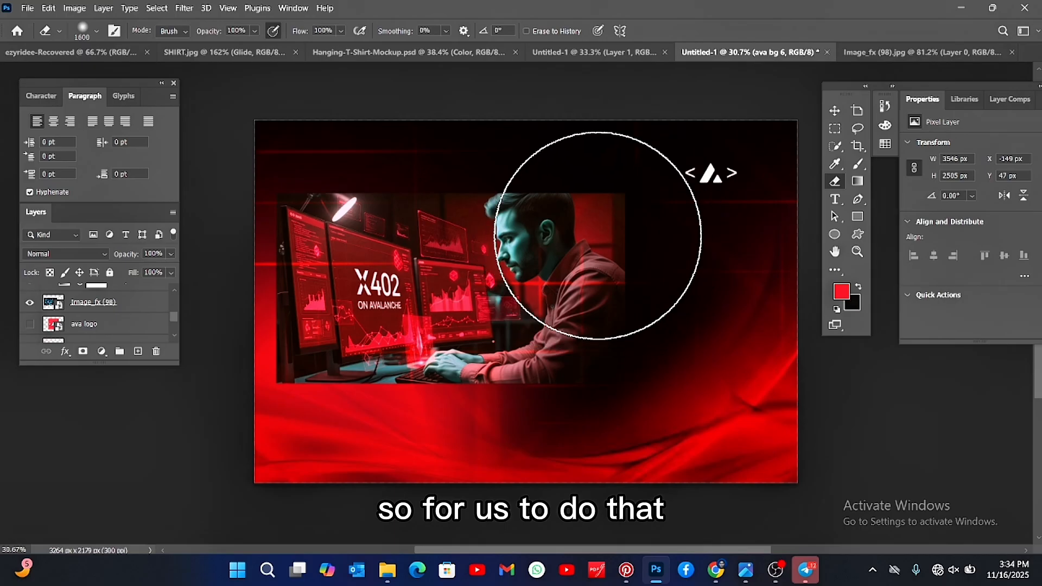
pyautogui.click(129, 305)
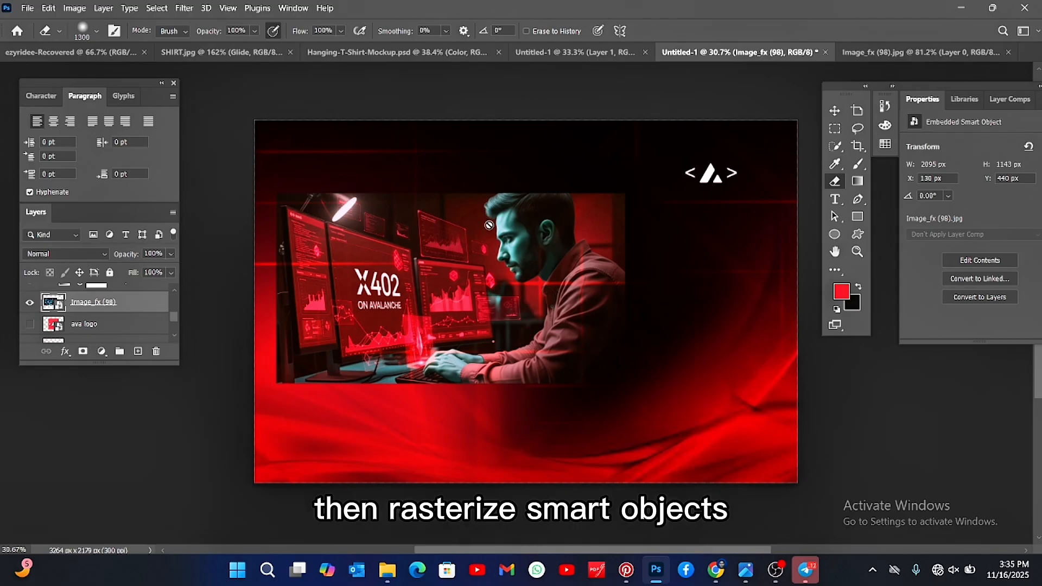
pyautogui.click(550, 239)
pyautogui.press('Escape')
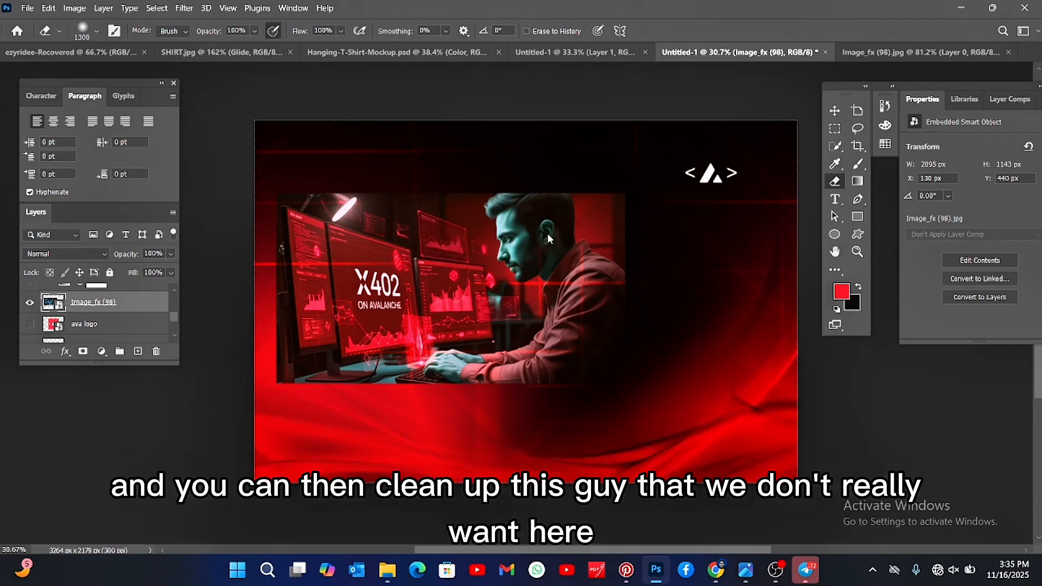
# Erase the man and the hard edges around the monitors in Image_fx (98), reducing the eraser from 1300 px to 200 px
pyautogui.moveTo(531, 207)
pyautogui.mouseDown()
pyautogui.moveTo(571, 223)
pyautogui.moveTo(586, 244)
pyautogui.moveTo(593, 309)
pyautogui.moveTo(558, 390)
pyautogui.moveTo(498, 415)
pyautogui.moveTo(456, 410)
pyautogui.moveTo(459, 426)
pyautogui.mouseUp()
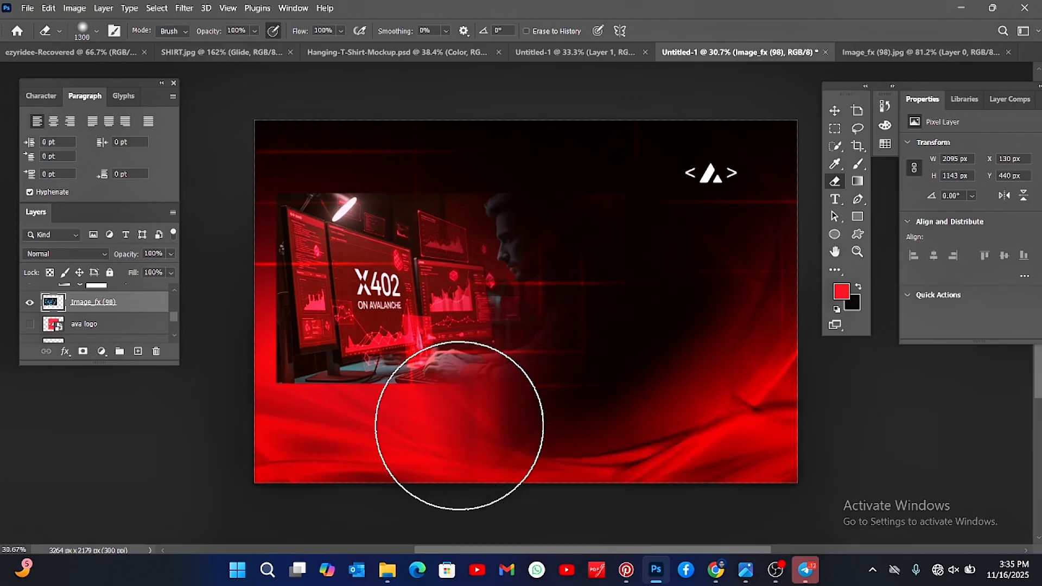
pyautogui.press('[')
pyautogui.press('[')
pyautogui.press('[')
pyautogui.press('[')
pyautogui.press('[')
pyautogui.press('[')
pyautogui.press('[')
pyautogui.press('[')
pyautogui.press('[')
pyautogui.press('[')
pyautogui.press('[')
pyautogui.press('[')
pyautogui.press('[')
pyautogui.press('[')
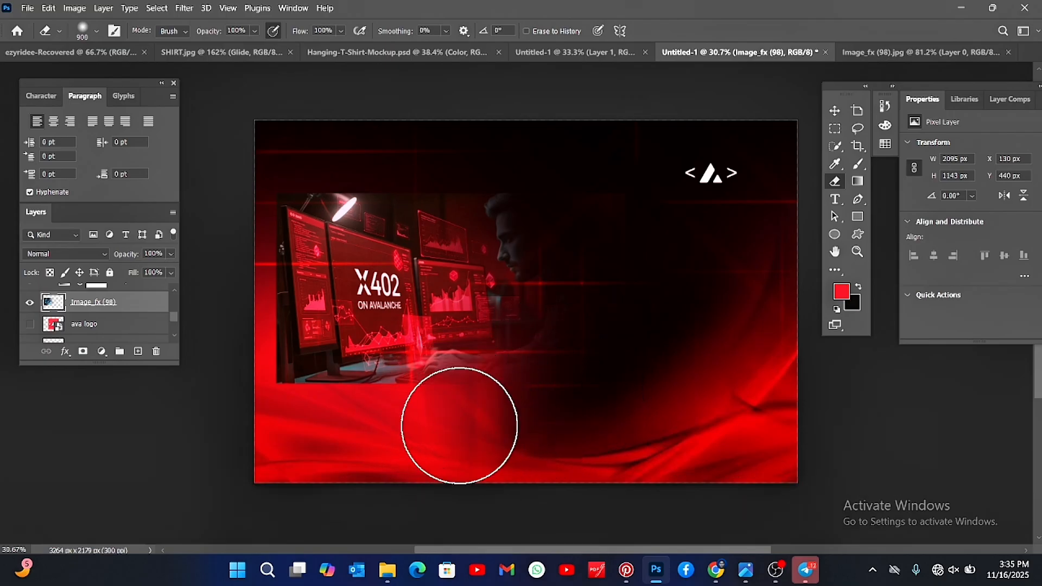
pyautogui.press(']')
pyautogui.press(']')
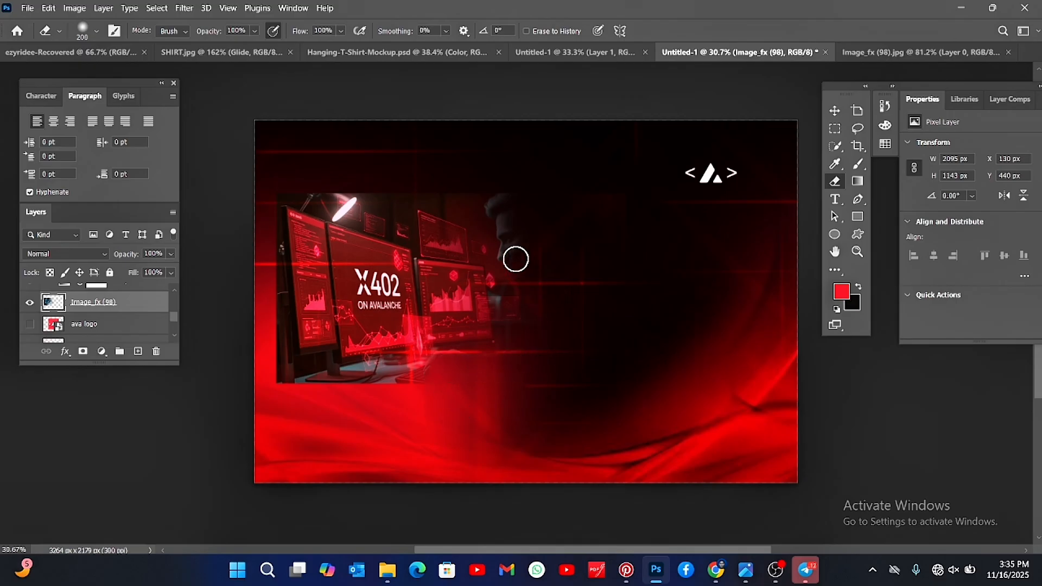
pyautogui.moveTo(414, 186)
pyautogui.mouseDown()
pyautogui.moveTo(281, 197)
pyautogui.moveTo(265, 249)
pyautogui.moveTo(266, 383)
pyautogui.moveTo(312, 397)
pyautogui.moveTo(391, 395)
pyautogui.moveTo(300, 393)
pyautogui.moveTo(274, 383)
pyautogui.mouseUp()
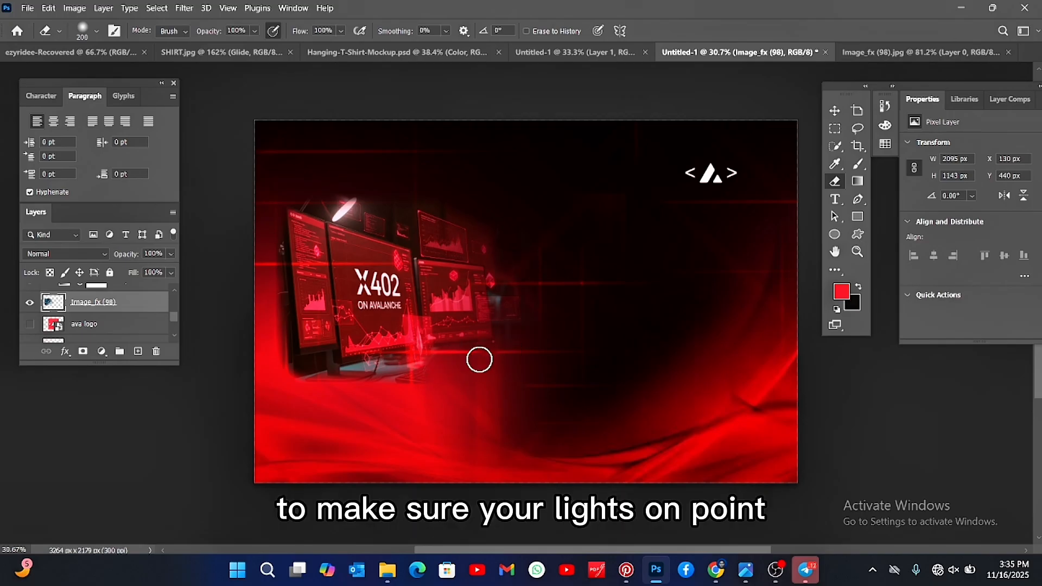
# Lock the background layers and move the monitor image flush with the canvas's left edge
pyautogui.click(834, 111)
pyautogui.moveTo(369, 215)
pyautogui.mouseDown()
pyautogui.moveTo(386, 208)
pyautogui.moveTo(373, 264)
pyautogui.mouseUp()
pyautogui.click(109, 272)
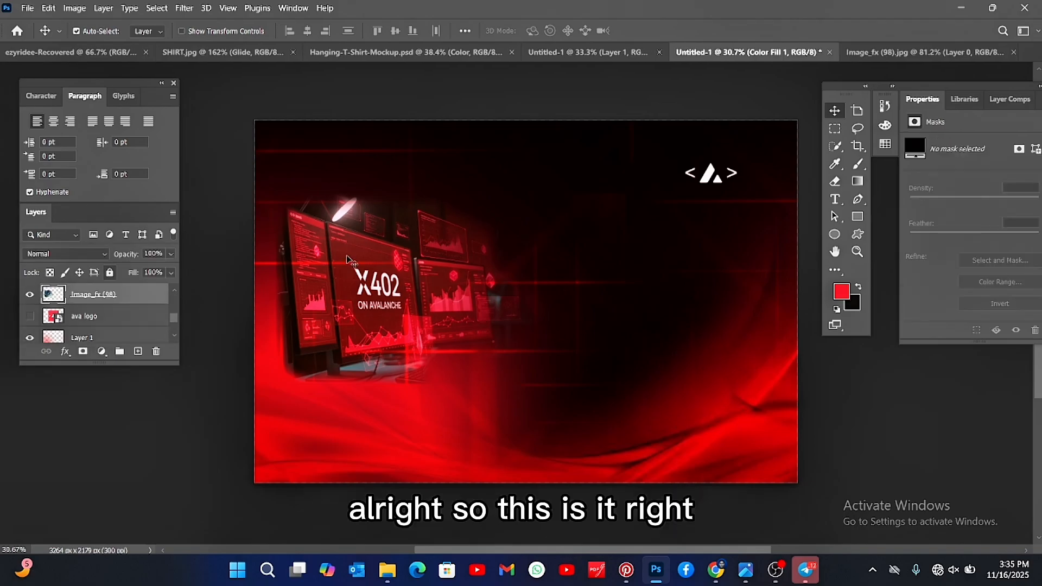
pyautogui.moveTo(350, 261); pyautogui.dragTo(321, 264)
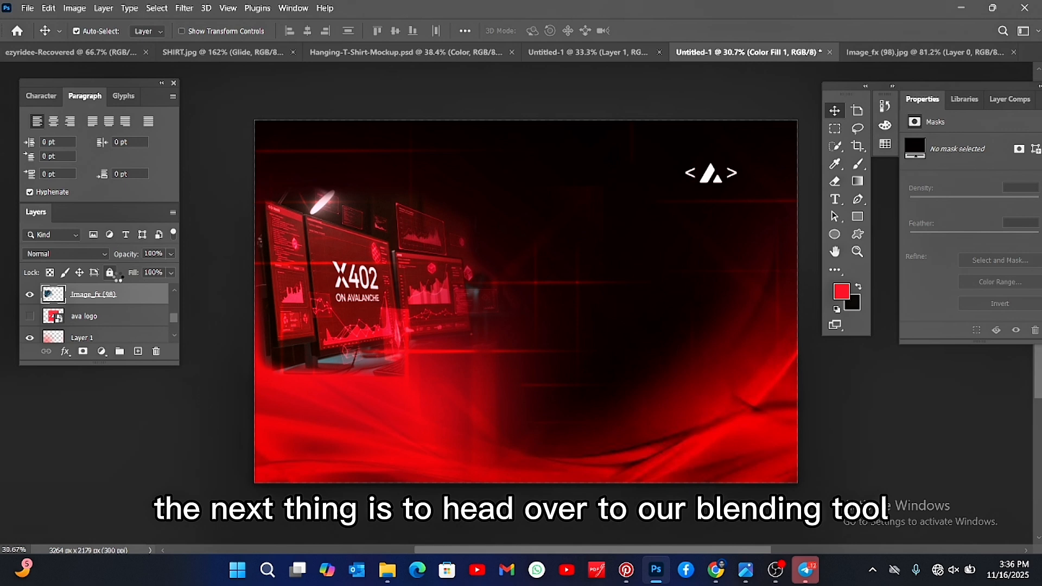
# Compare blend modes on Image_fx (98), including Darken and Divide, and set it to Screen
pyautogui.click(85, 255)
pyautogui.click(75, 295)
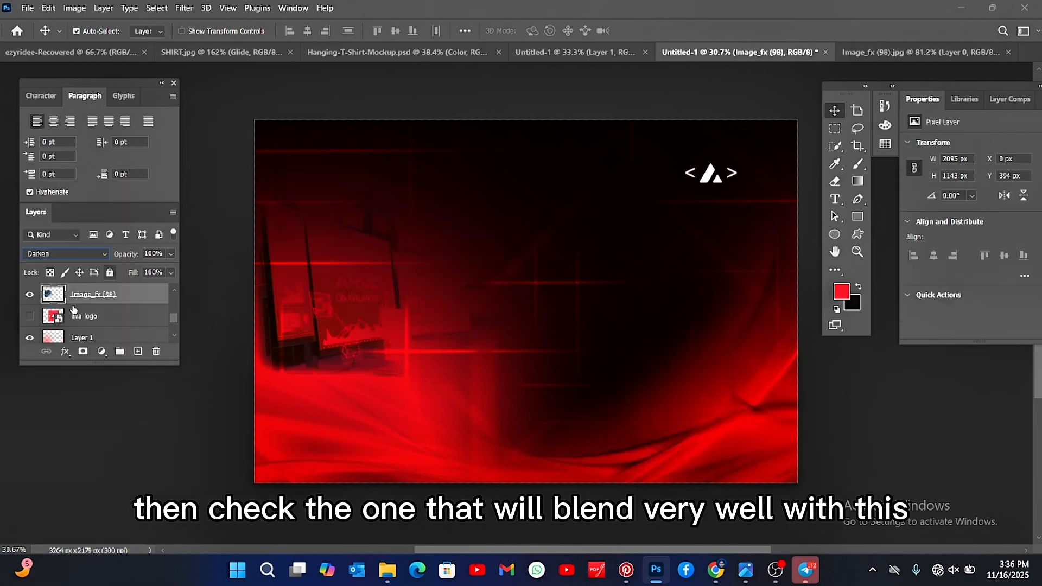
pyautogui.click(71, 253)
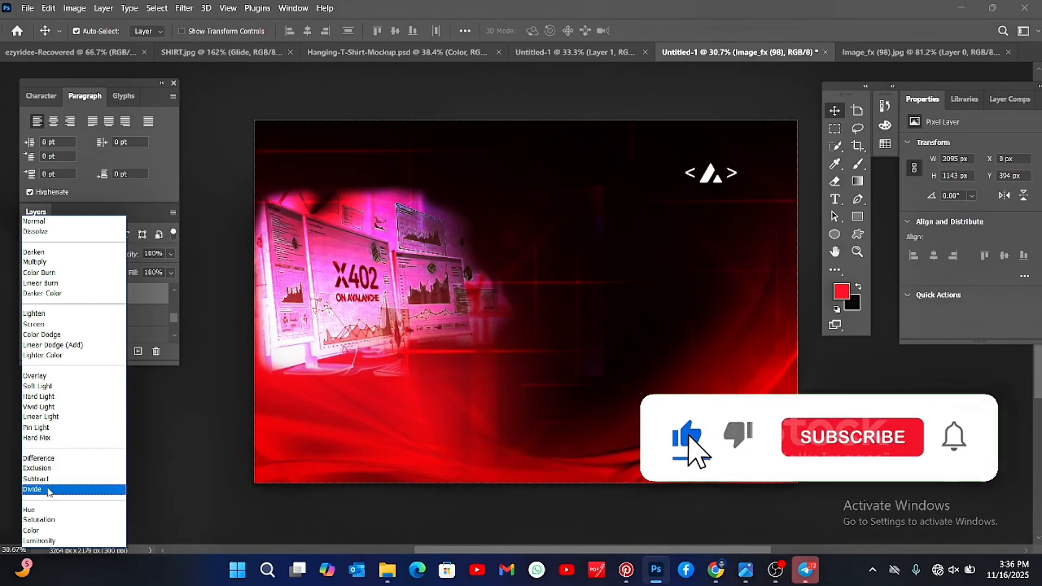
pyautogui.click(43, 324)
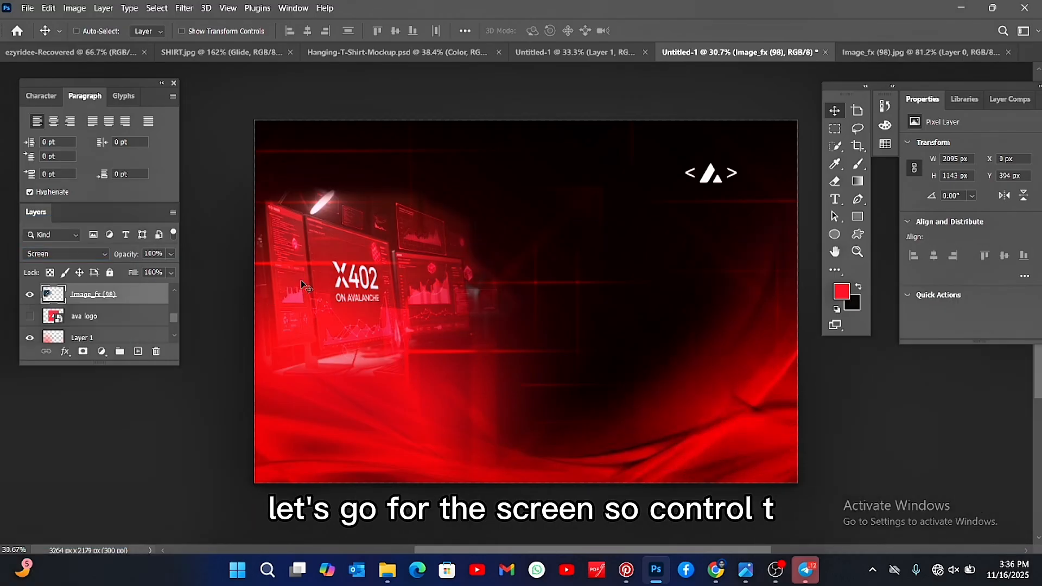
# Enlarge Image_fx (98) to about 134.46% and shift it slightly right, keeping the X402 on Avalanche lettering in view
pyautogui.hotkey('ctrl', 't')
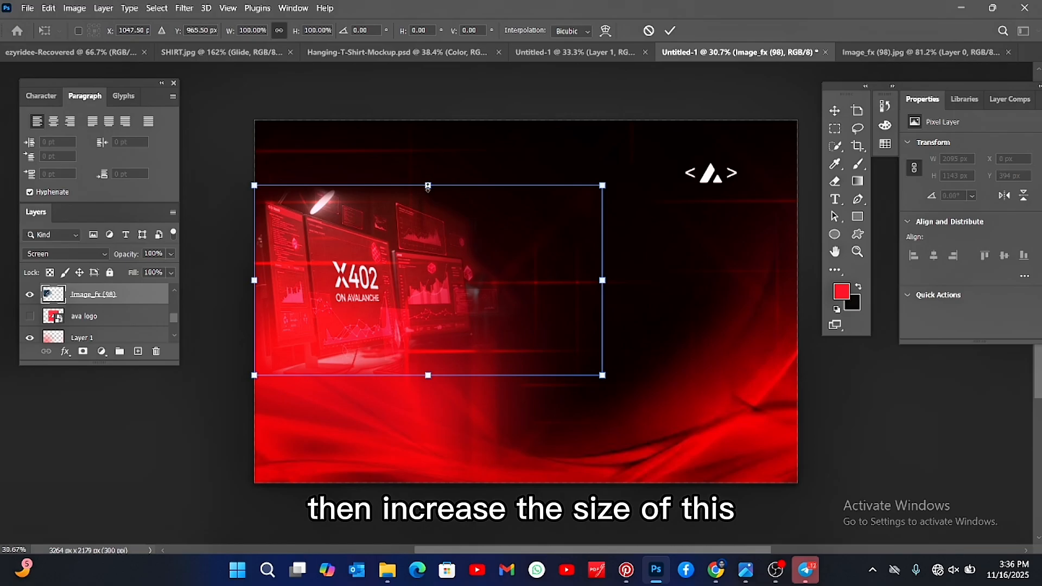
pyautogui.moveTo(428, 180); pyautogui.dragTo(422, 117)
pyautogui.click(672, 32)
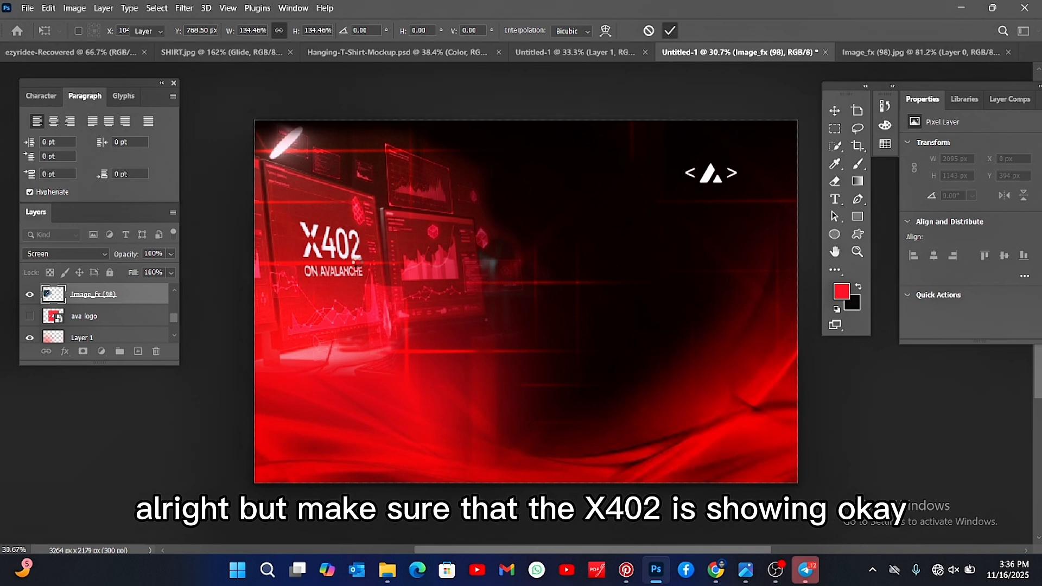
pyautogui.moveTo(370, 262); pyautogui.dragTo(374, 266)
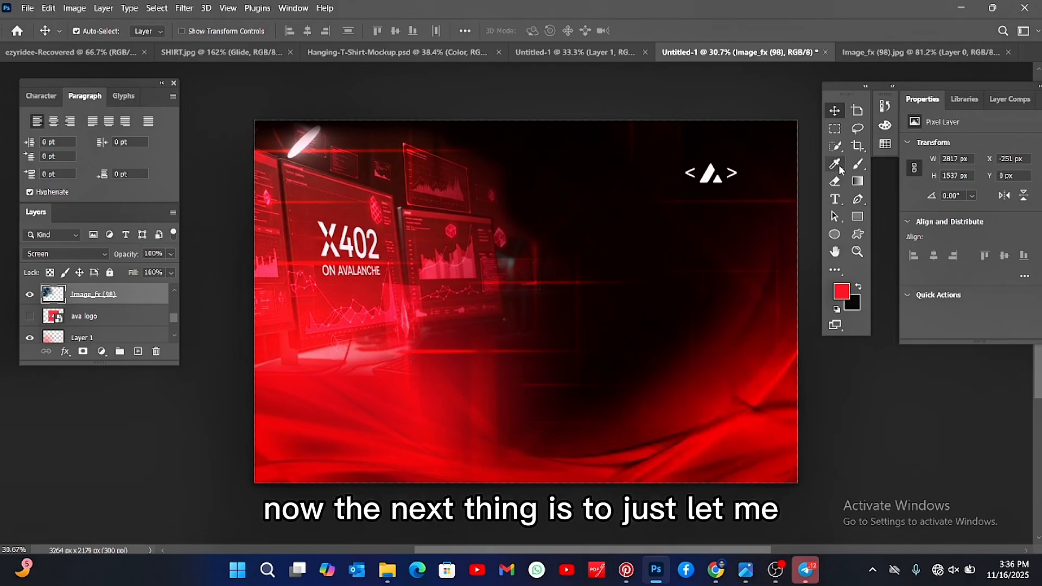
# Add a red placeholder text layer in Poppins Medium 18 pt and move it below the logo
pyautogui.click(836, 200)
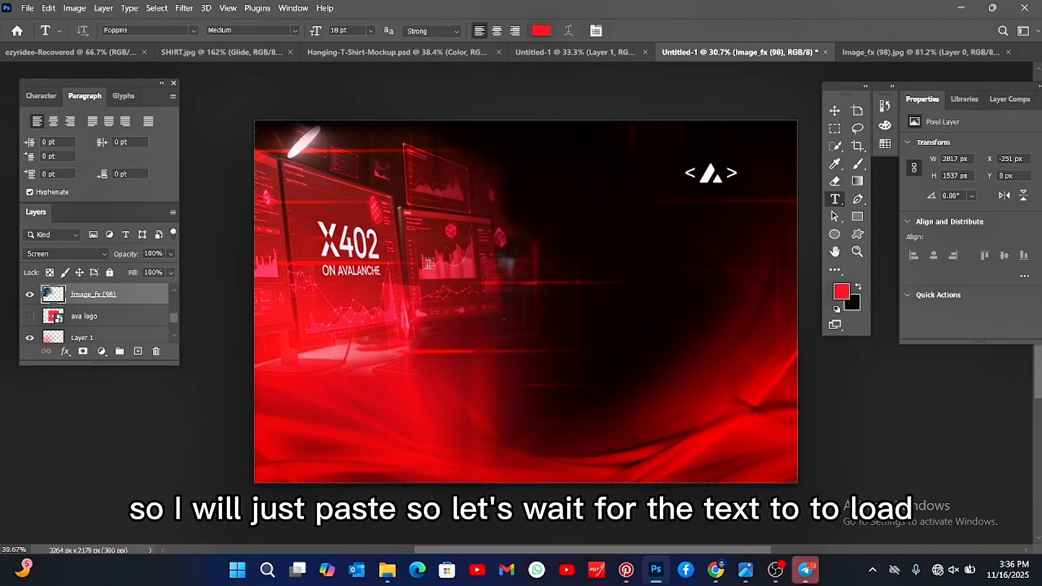
pyautogui.click(454, 281)
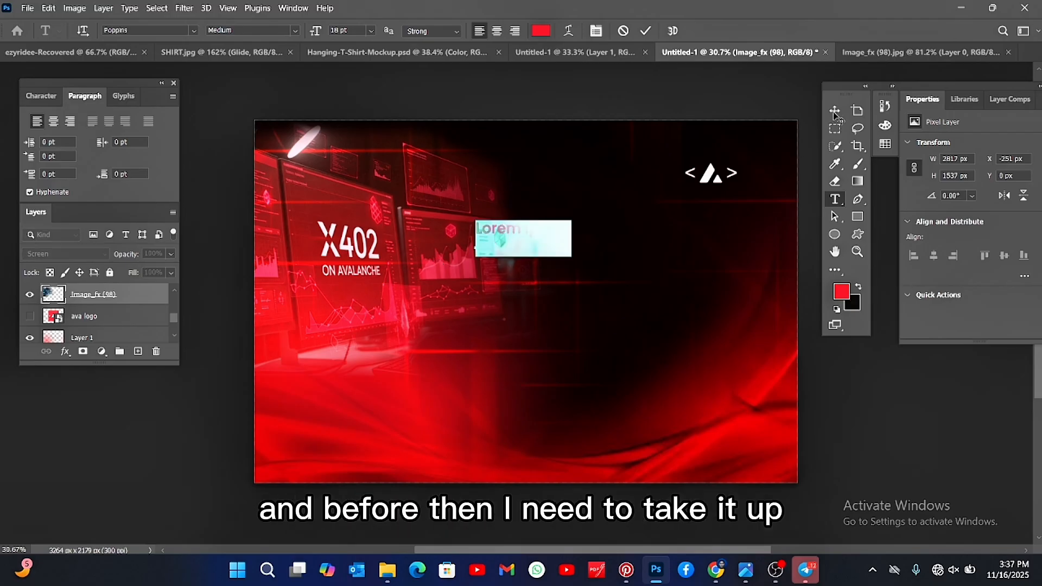
pyautogui.moveTo(497, 232); pyautogui.dragTo(618, 218)
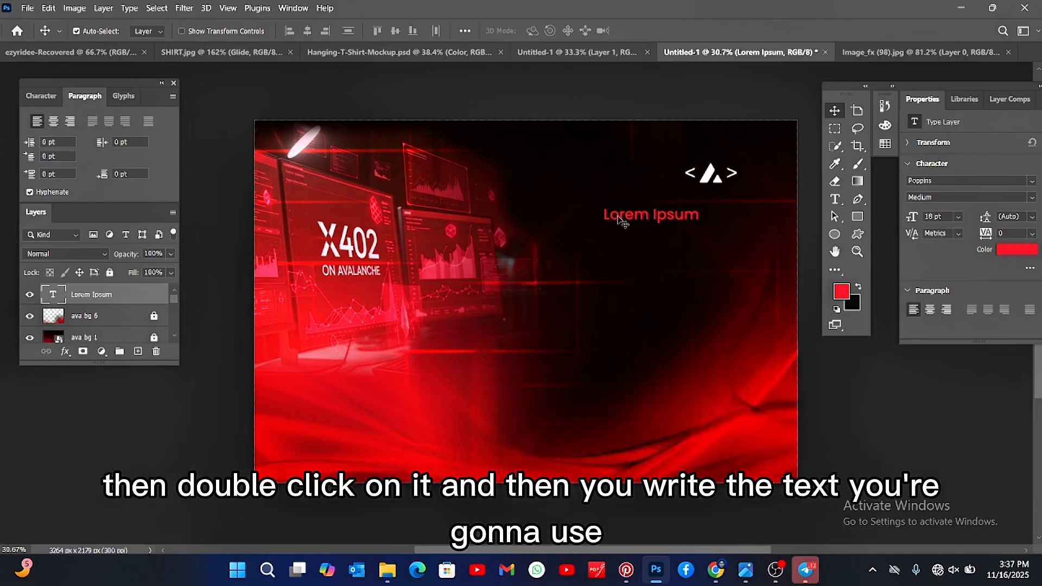
# Replace the placeholder with "How Developers Are Building the Future of Web3 Payments with x402 on Avalanche" and move the headline left over the monitors
pyautogui.doubleClick(621, 219)
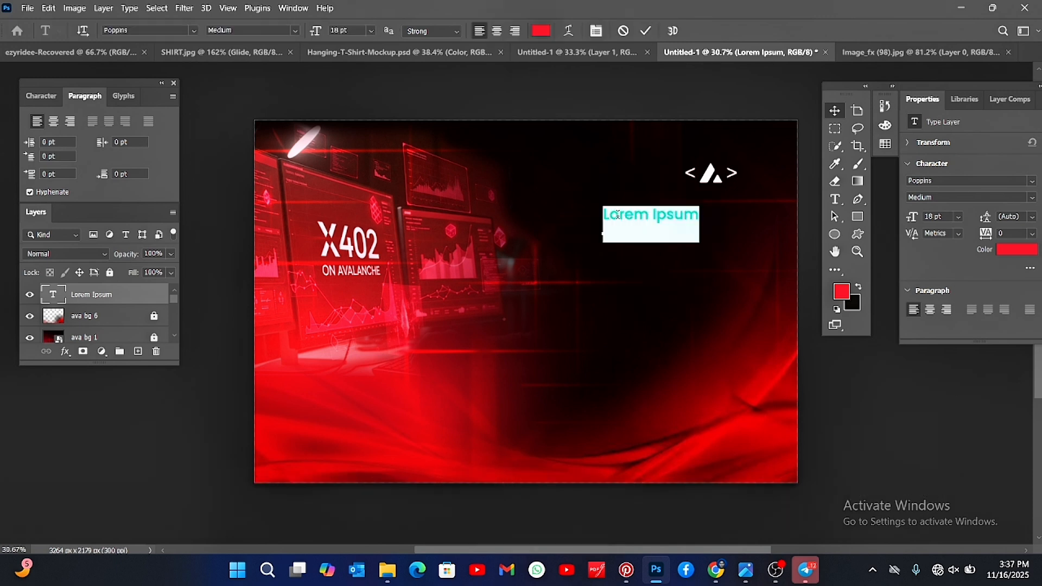
pyautogui.write('Lorem Ipsum')
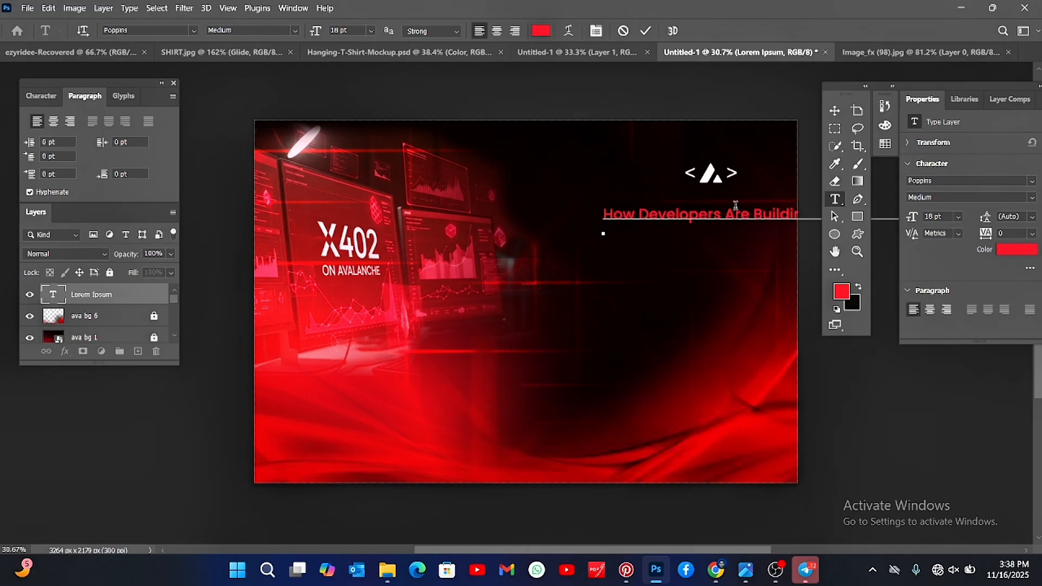
pyautogui.click(836, 110)
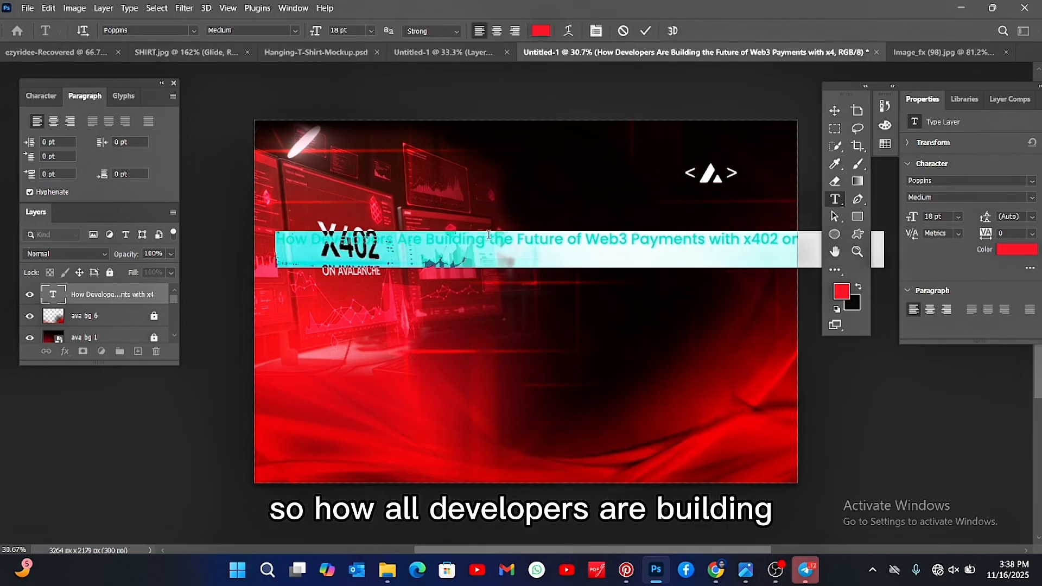
# Break the headline into four lines, after "Building", "Web3" and "with"
pyautogui.click(488, 236)
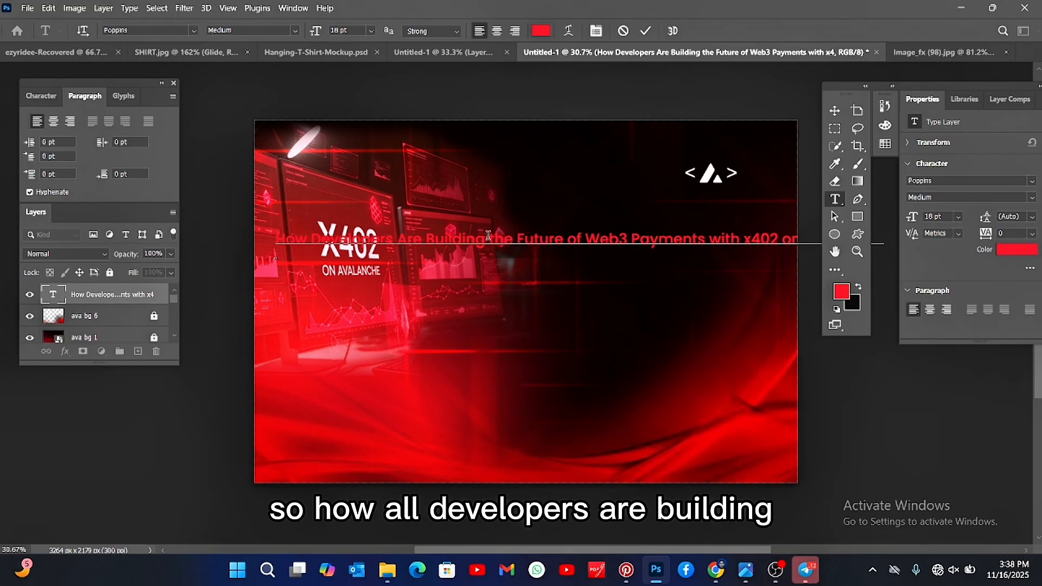
pyautogui.press('Return')
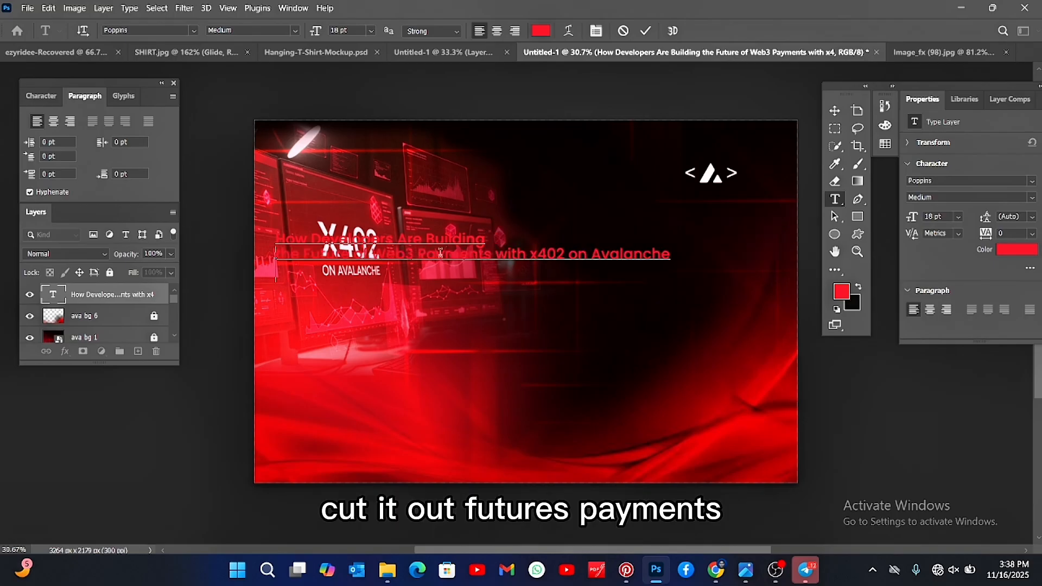
pyautogui.press('Return')
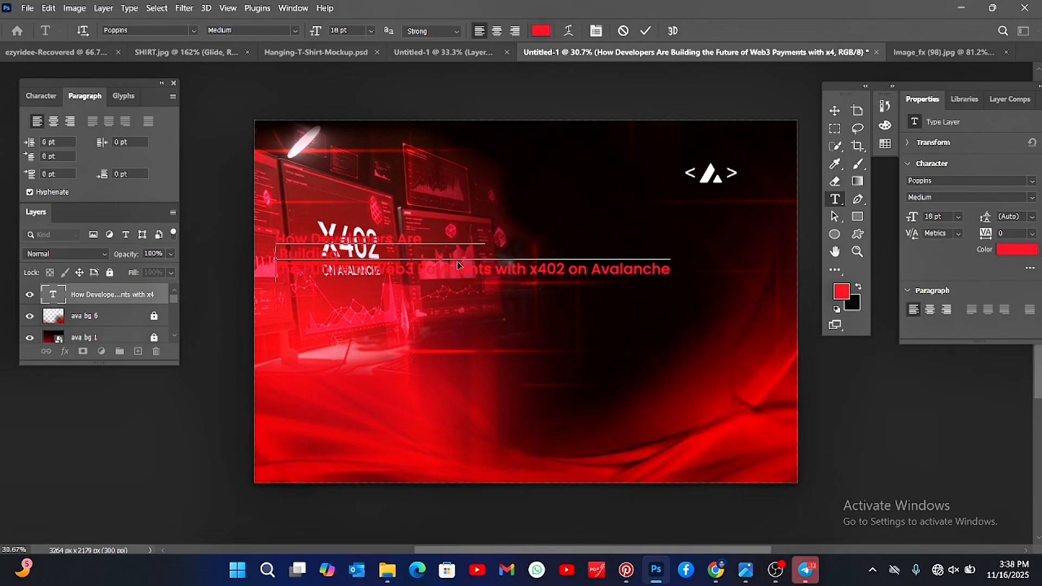
pyautogui.press('BackSpace')
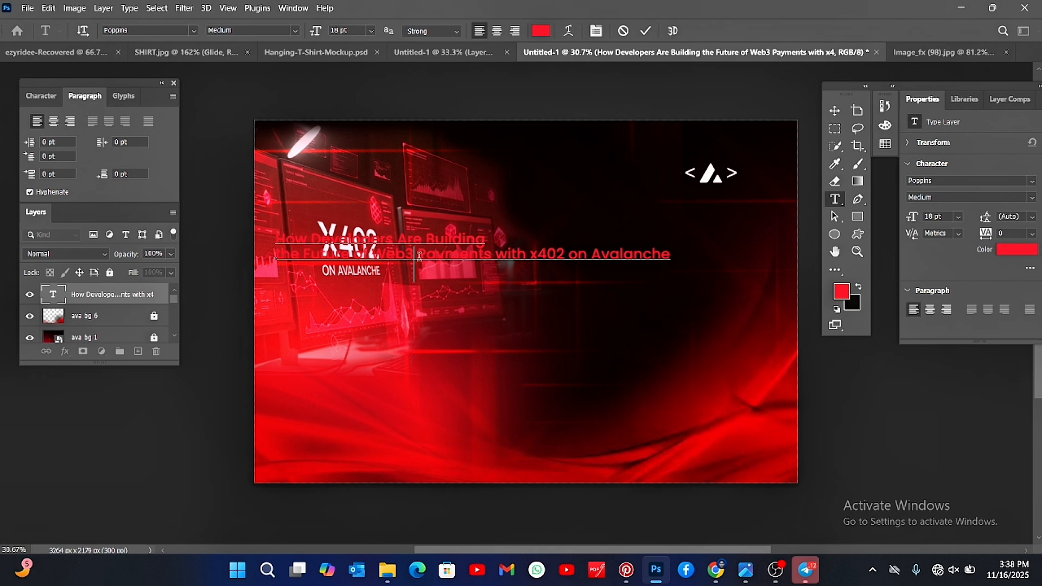
pyautogui.press('Return')
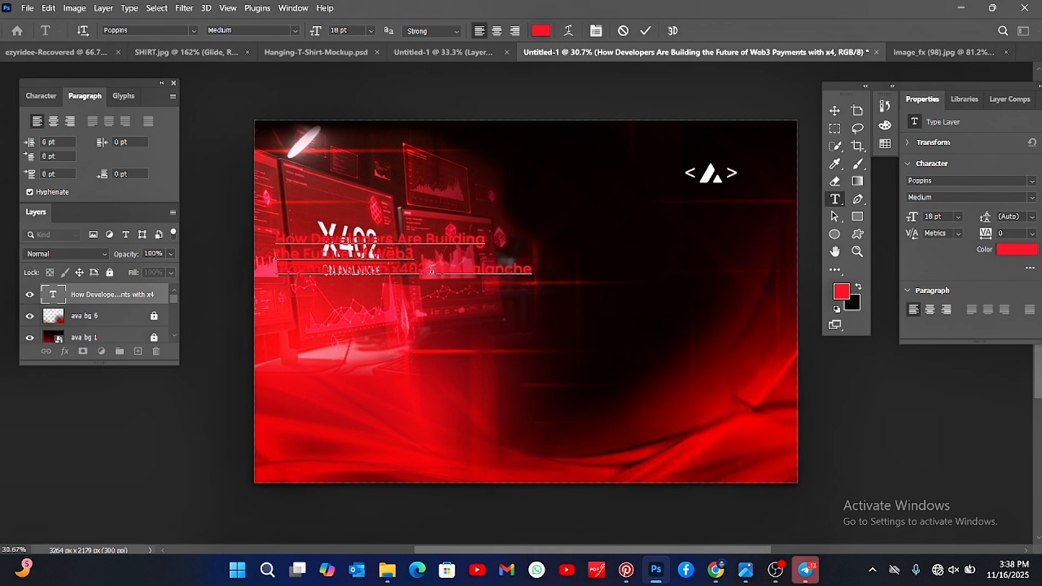
pyautogui.click(391, 270)
pyautogui.press('Return')
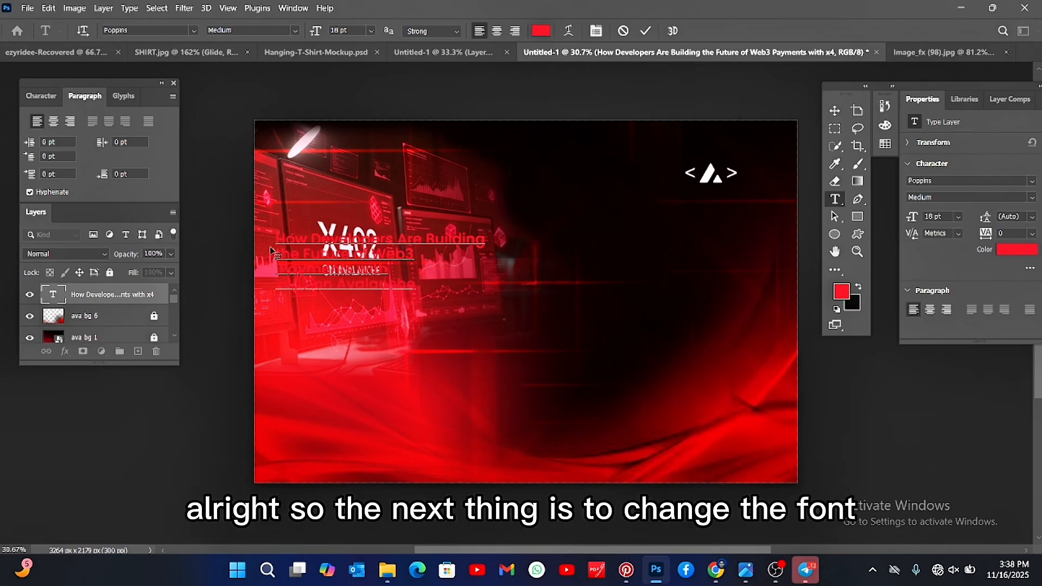
# Change the whole headline's font to Creato Display Bold and move it onto the dark area below the Avalanche logo
pyautogui.moveTo(276, 236); pyautogui.dragTo(439, 290)
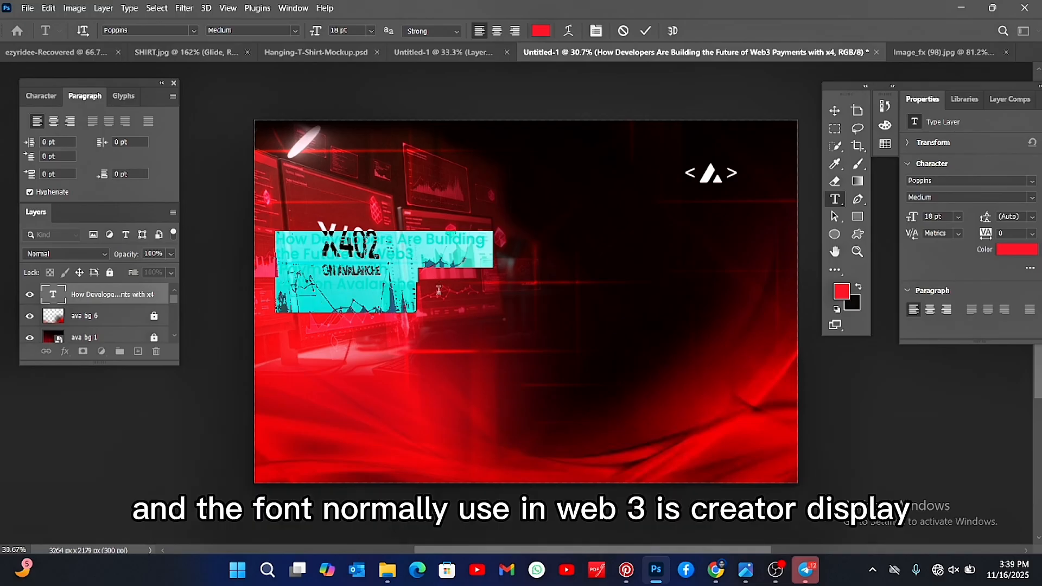
pyautogui.click(194, 30)
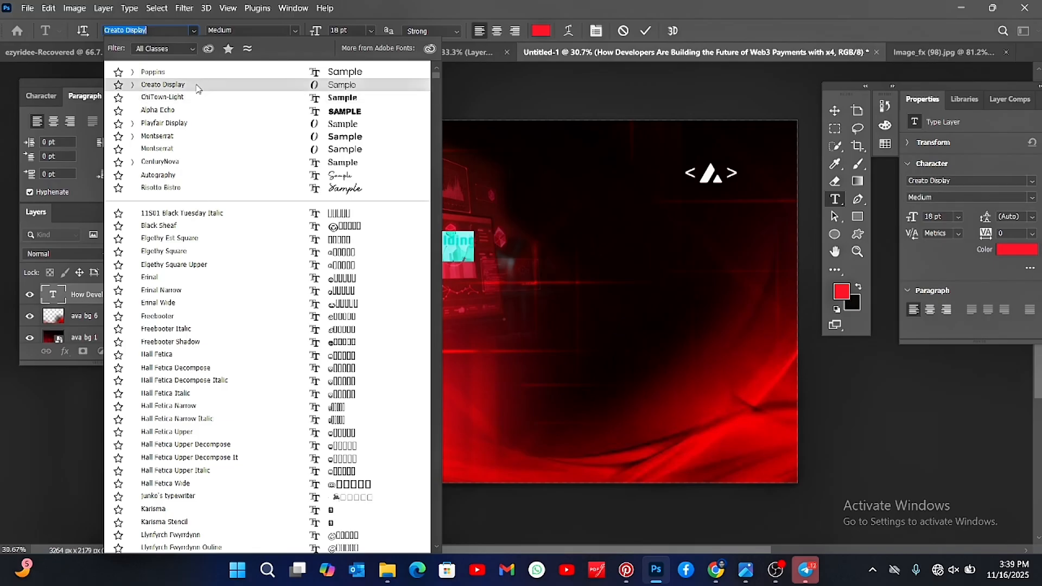
pyautogui.click(206, 87)
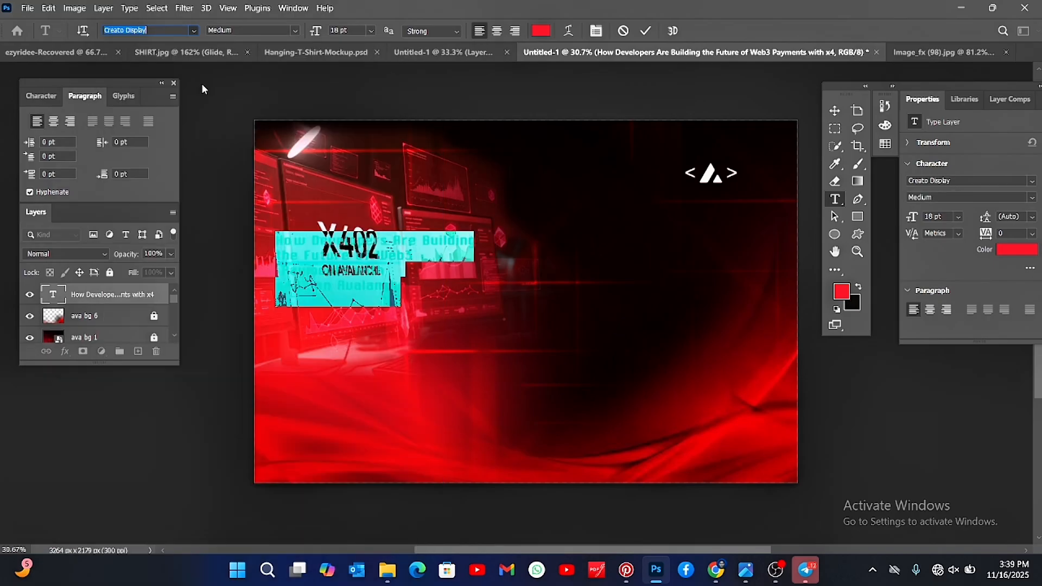
pyautogui.click(296, 31)
pyautogui.click(267, 123)
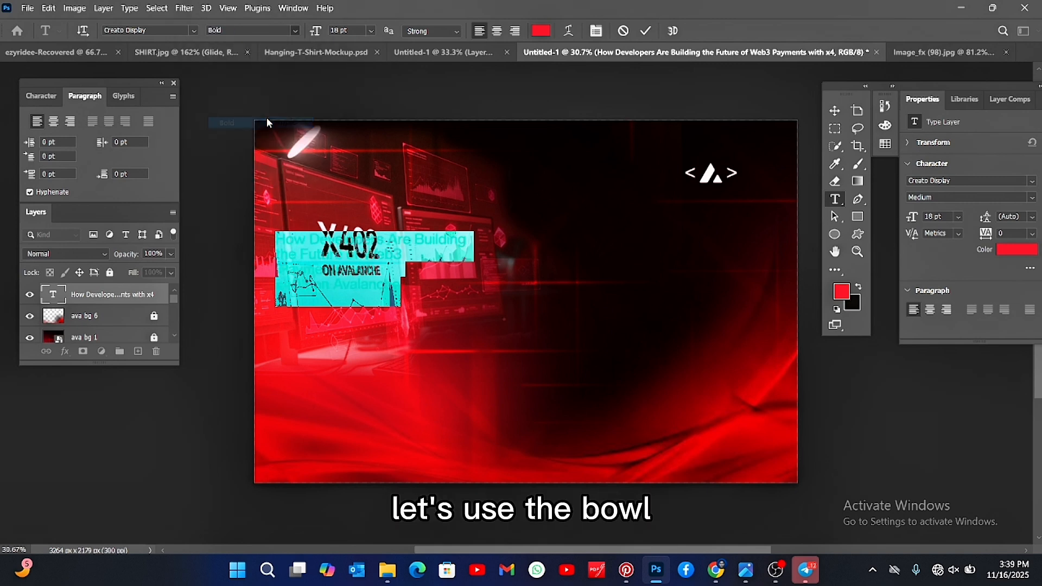
pyautogui.click(836, 114)
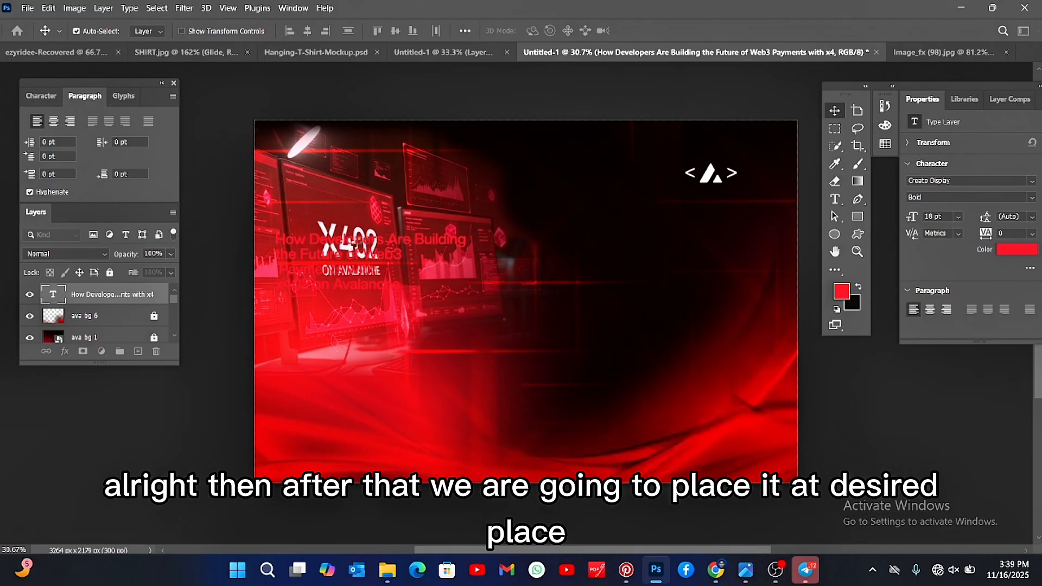
pyautogui.moveTo(342, 242); pyautogui.dragTo(630, 223)
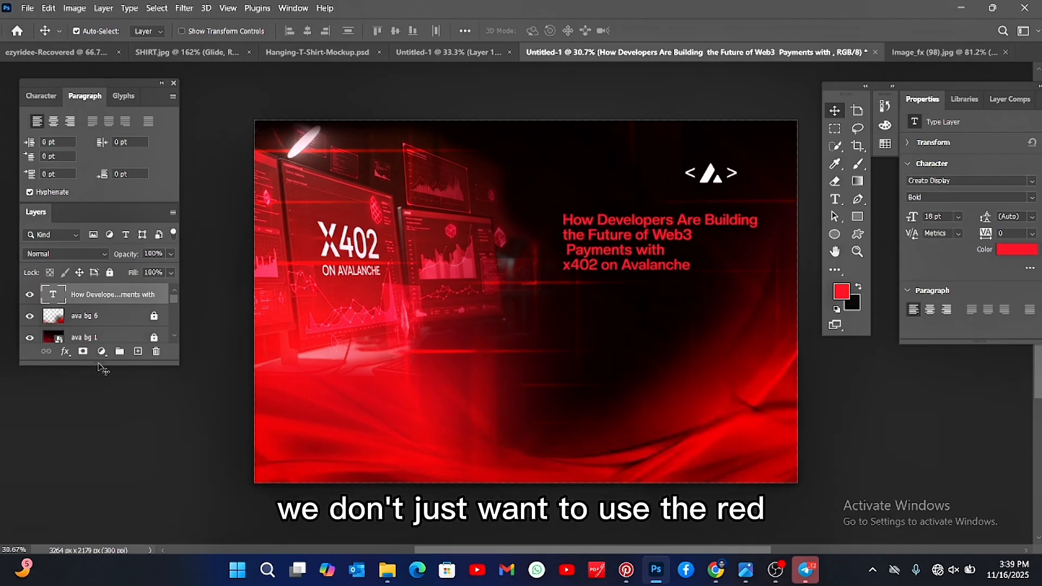
# Add a Gradient Overlay to the headline and set the gradient's first stop to red e1111e sampled from the background
pyautogui.click(65, 351)
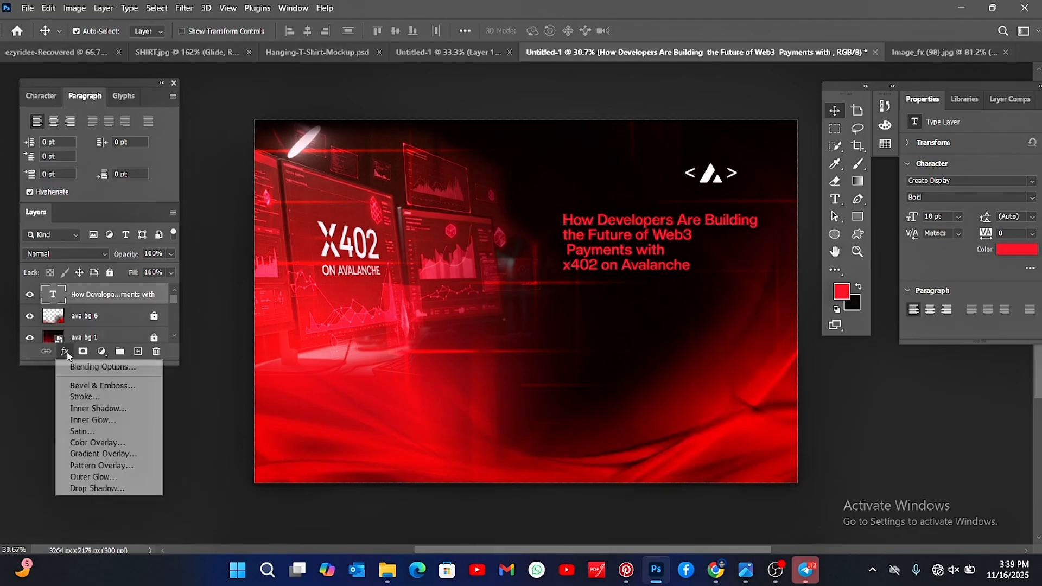
pyautogui.click(85, 453)
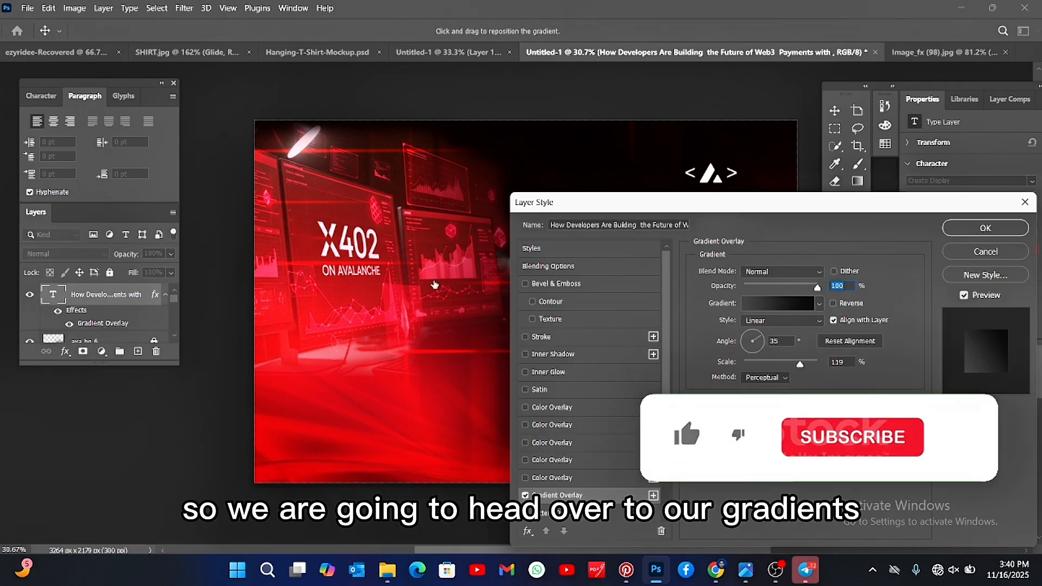
pyautogui.moveTo(594, 205); pyautogui.dragTo(422, 332)
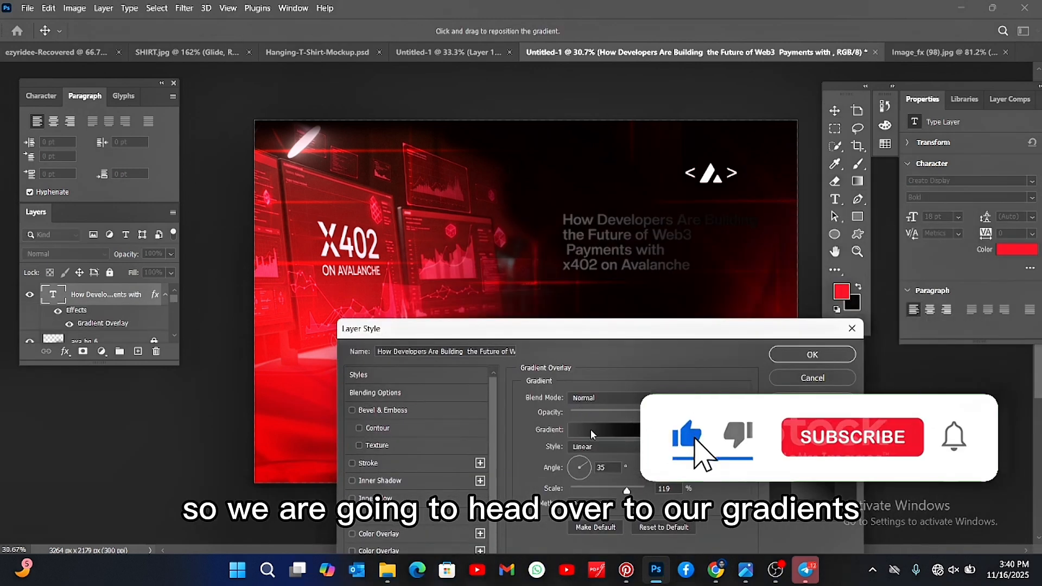
pyautogui.click(582, 432)
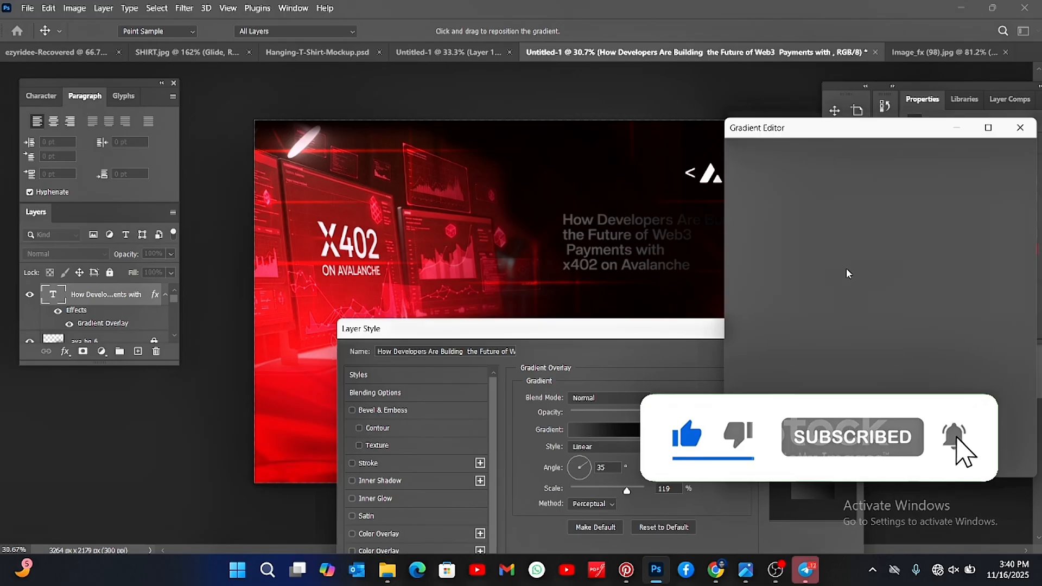
pyautogui.click(743, 382)
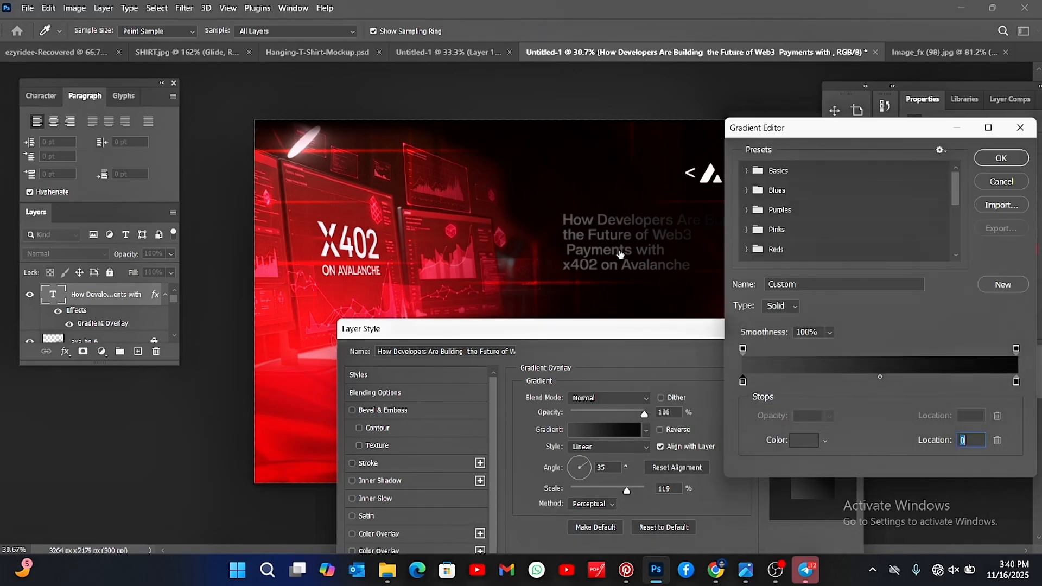
pyautogui.click(804, 440)
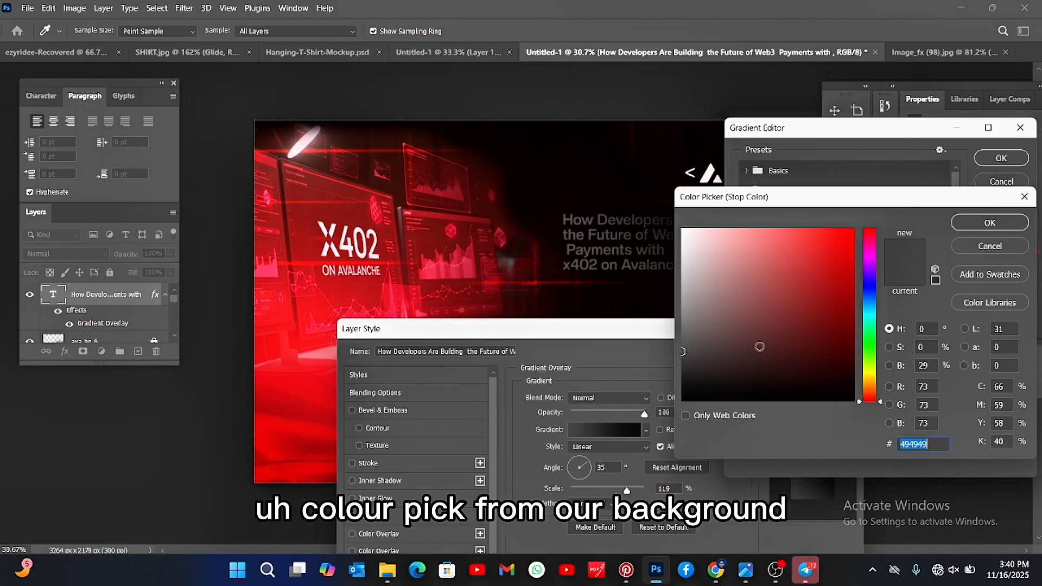
pyautogui.click(312, 402)
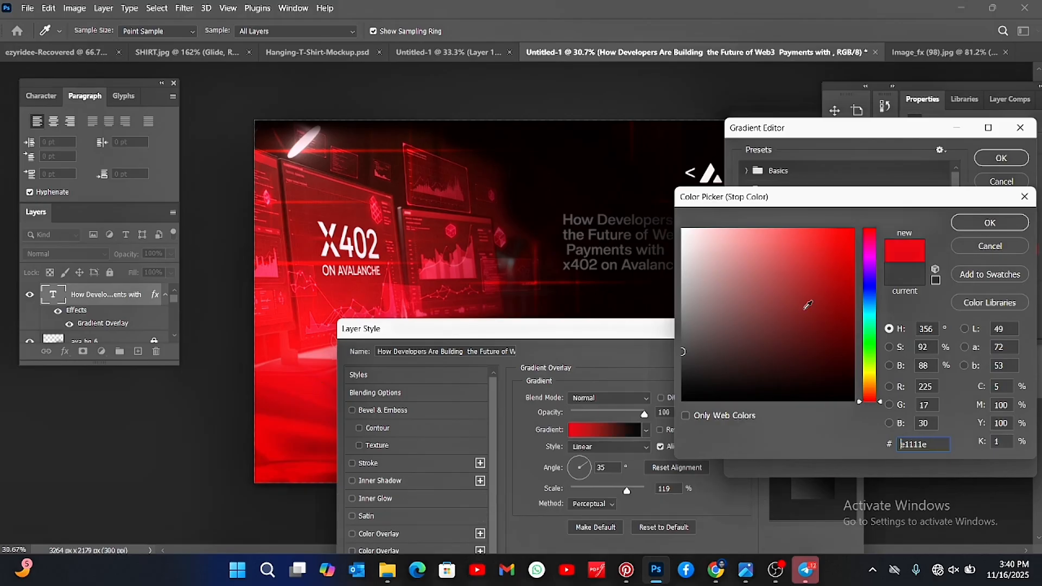
pyautogui.click(989, 223)
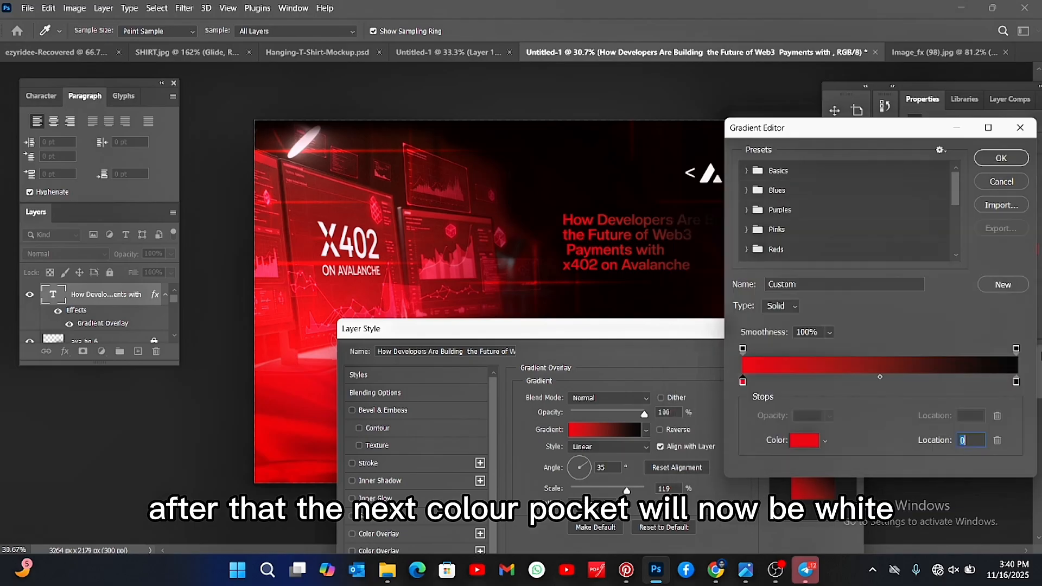
# Set the gradient's end stop to a light pink and accept the edited gradient
pyautogui.click(1017, 382)
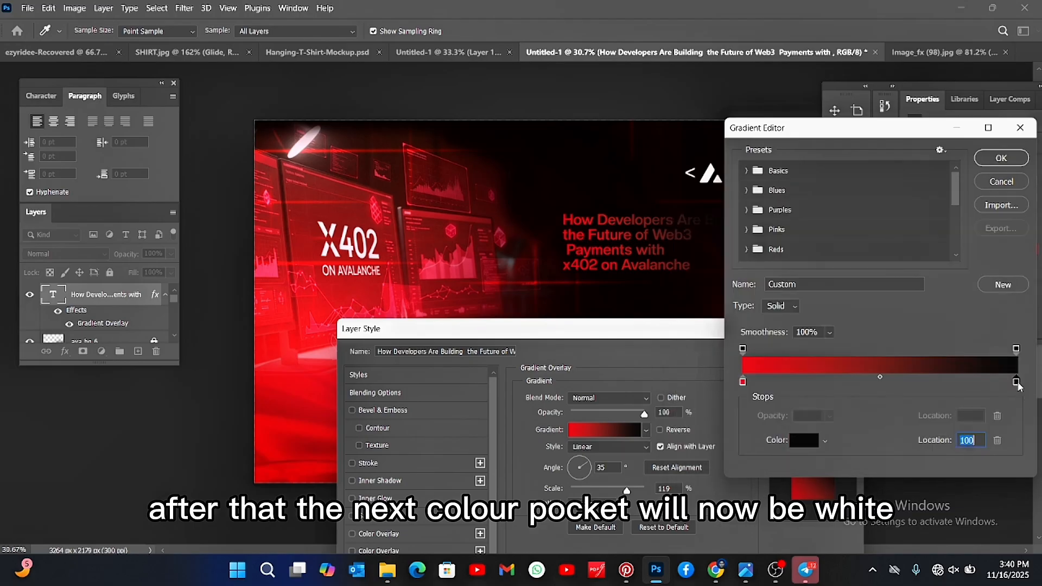
pyautogui.click(806, 441)
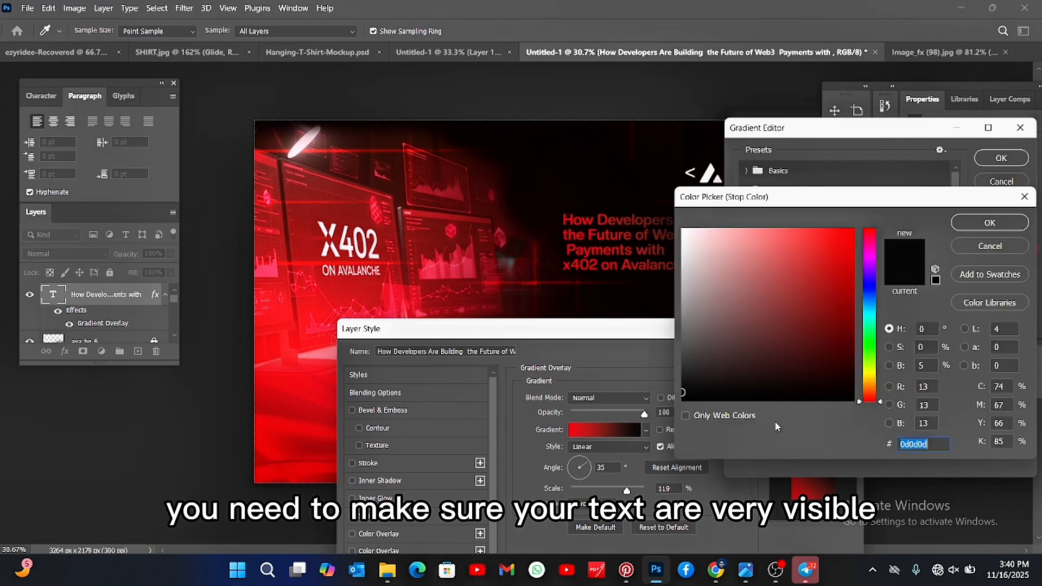
pyautogui.moveTo(685, 259)
pyautogui.mouseDown()
pyautogui.moveTo(682, 251)
pyautogui.moveTo(719, 269)
pyautogui.mouseUp()
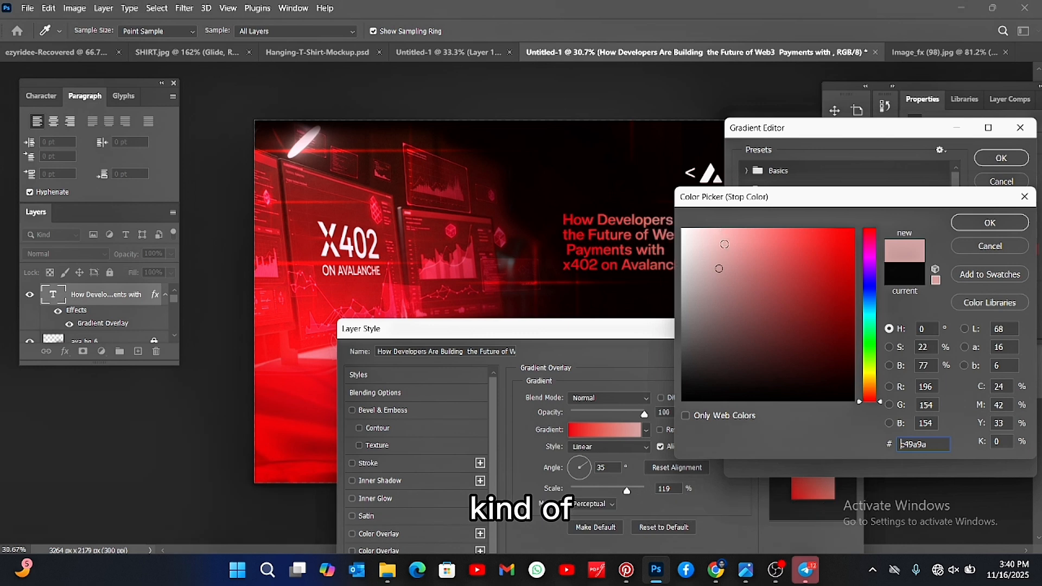
pyautogui.click(717, 259)
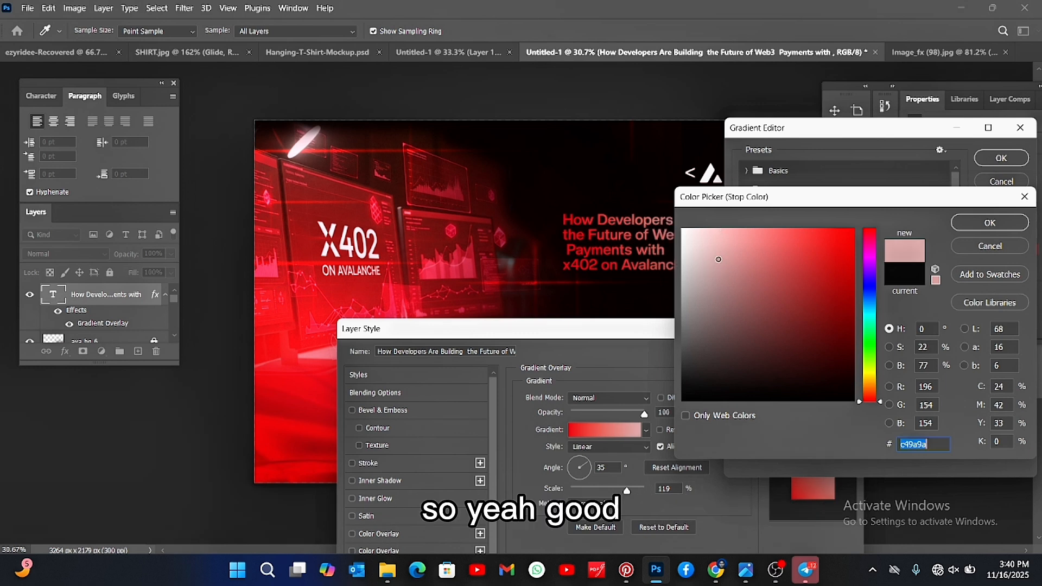
pyautogui.click(971, 222)
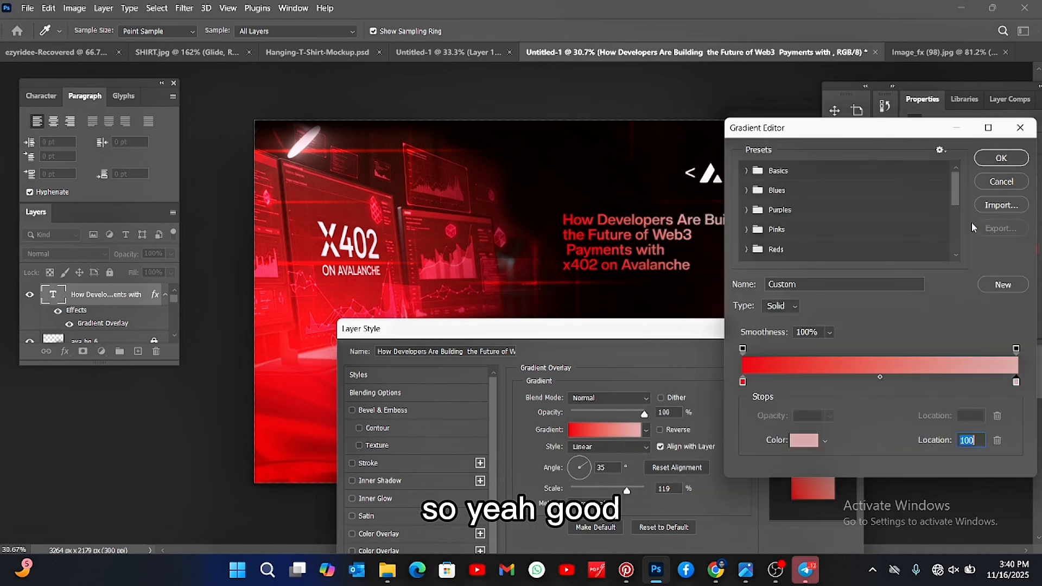
pyautogui.click(988, 158)
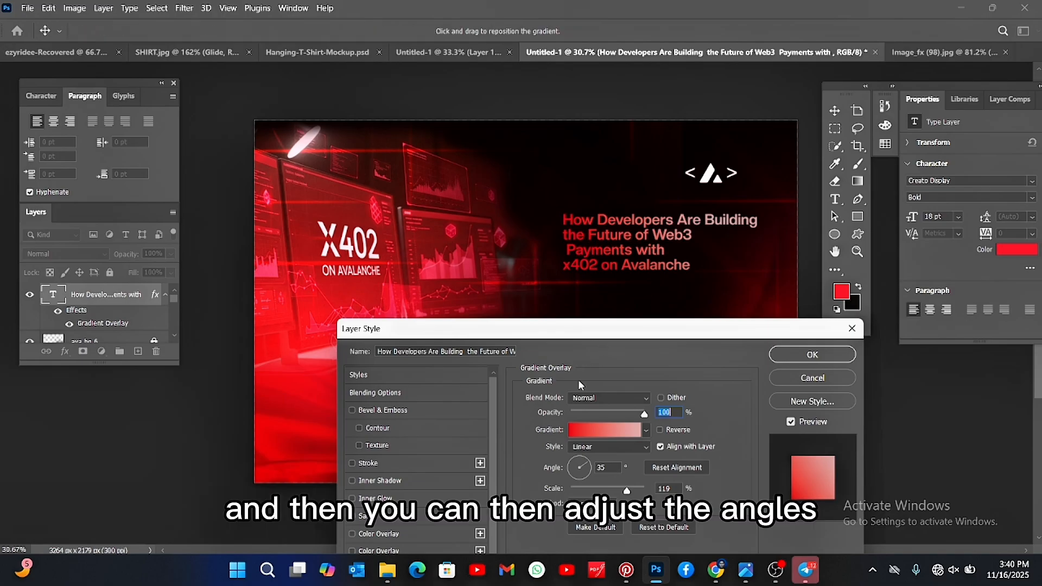
# Set the gradient overlay's angle to 94°, apply the layer style and shift the headline slightly up and left
pyautogui.moveTo(581, 464)
pyautogui.mouseDown()
pyautogui.moveTo(573, 471)
pyautogui.moveTo(577, 463)
pyautogui.mouseUp()
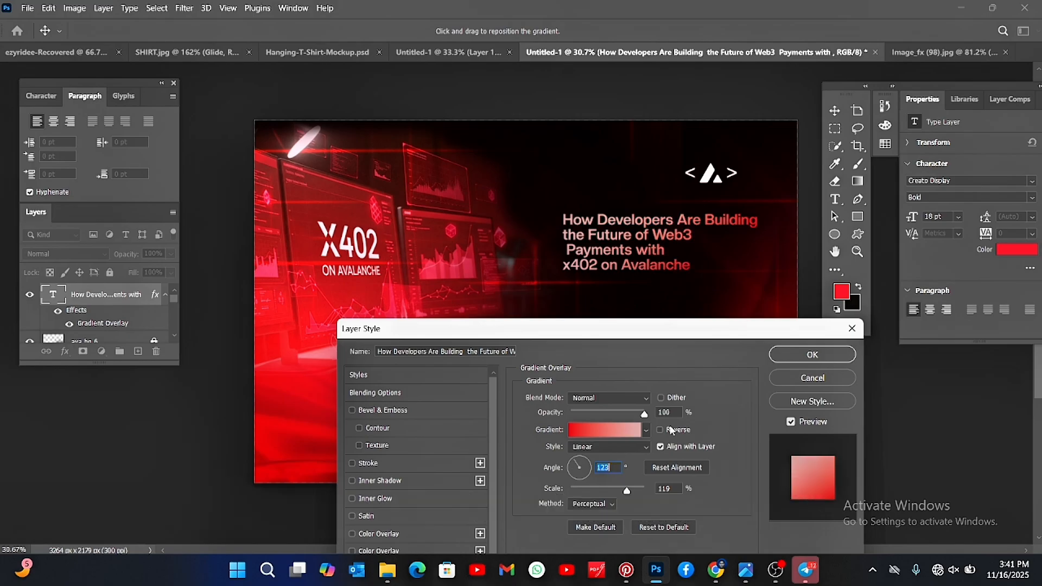
pyautogui.click(578, 463)
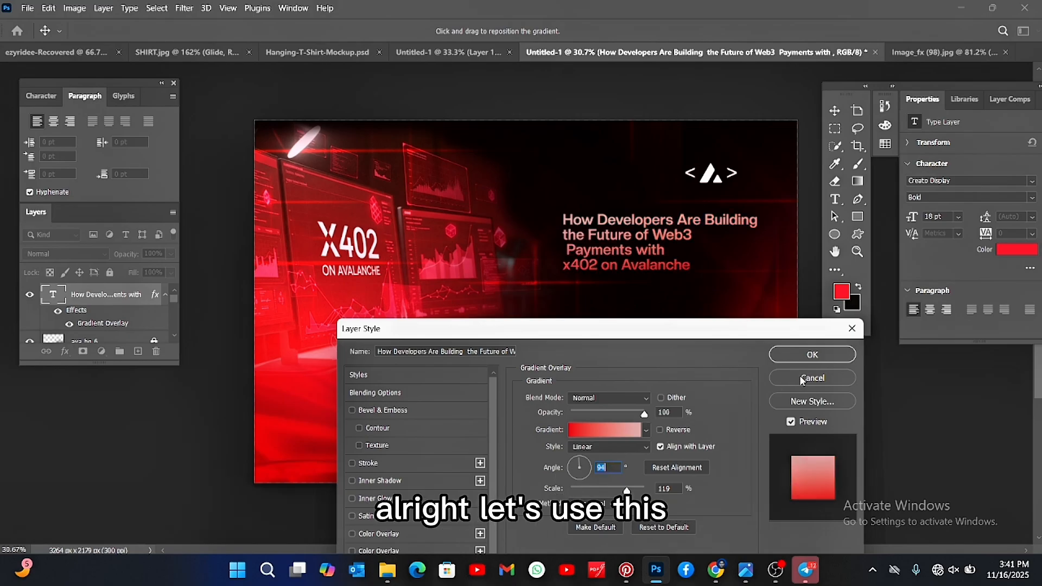
pyautogui.click(810, 355)
pyautogui.moveTo(571, 224)
pyautogui.mouseDown()
pyautogui.moveTo(552, 217)
pyautogui.moveTo(561, 220)
pyautogui.mouseUp()
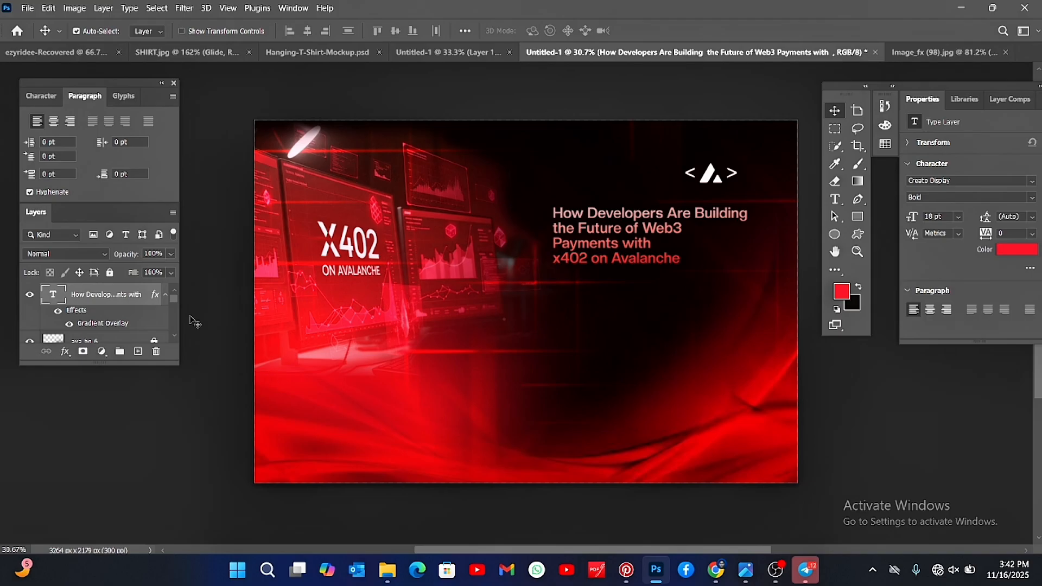
# Show the Image_fx (100) layer and move the helmeted developer picture left to the lower middle of the canvas
pyautogui.moveTo(173, 298)
pyautogui.mouseDown()
pyautogui.moveTo(176, 331)
pyautogui.moveTo(168, 295)
pyautogui.moveTo(170, 311)
pyautogui.mouseUp()
pyautogui.click(30, 328)
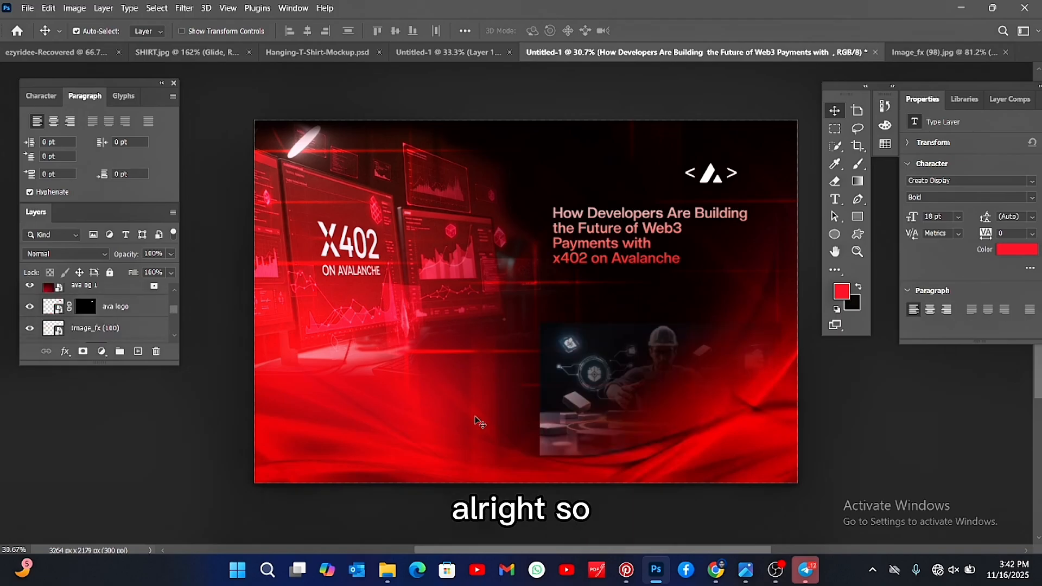
pyautogui.moveTo(564, 362); pyautogui.dragTo(433, 375)
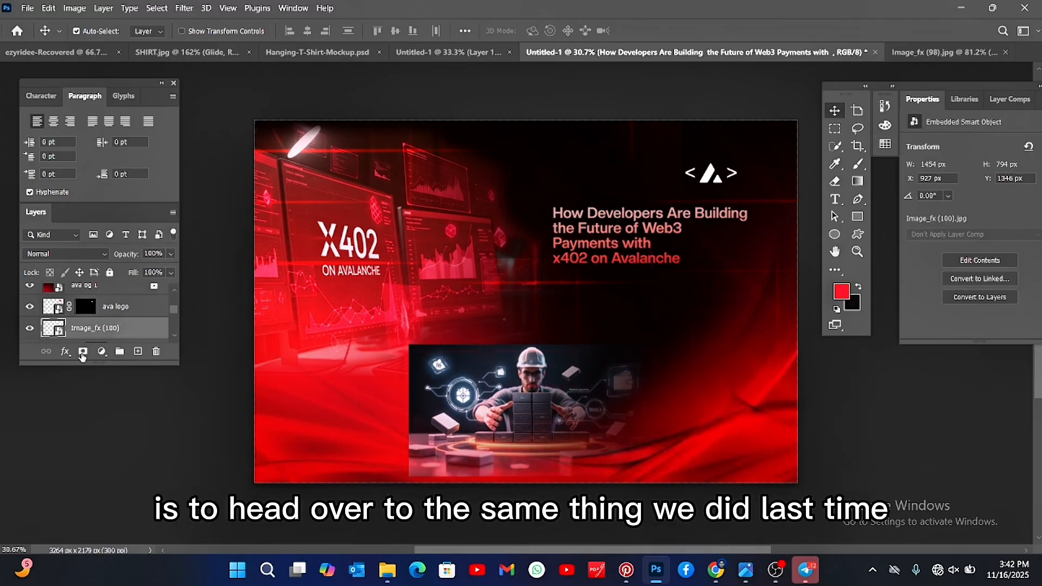
# Add a Hue/Saturation adjustment clipped to Image_fx (100), with hue +164 and saturation +29
pyautogui.click(102, 352)
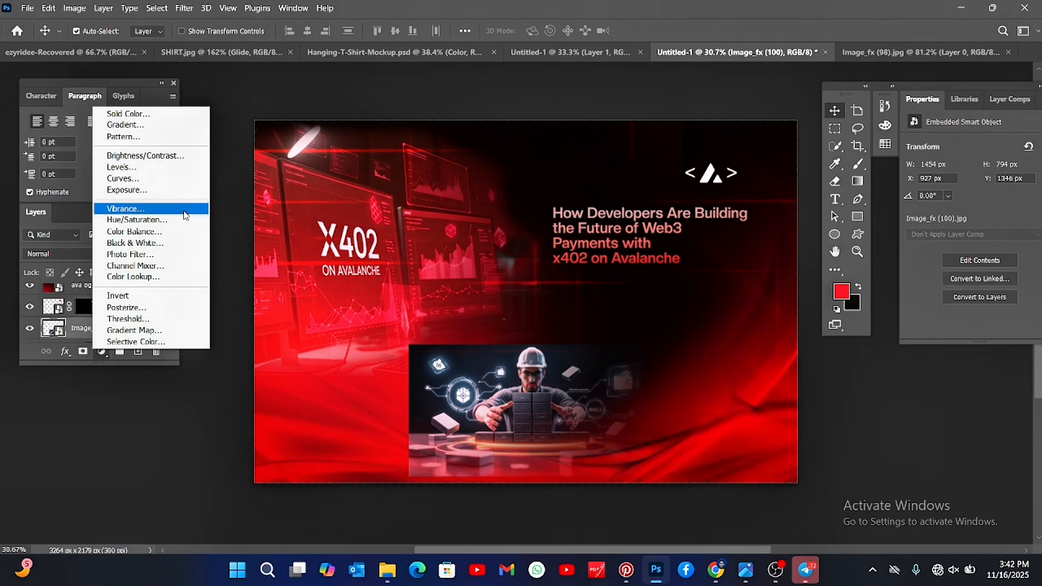
pyautogui.click(177, 217)
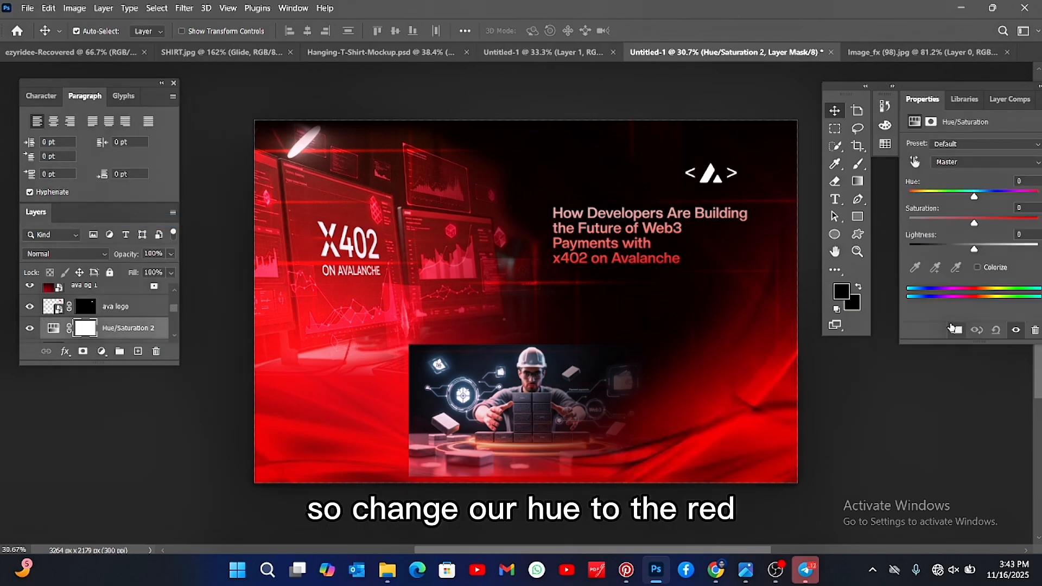
pyautogui.moveTo(974, 196); pyautogui.dragTo(1034, 197)
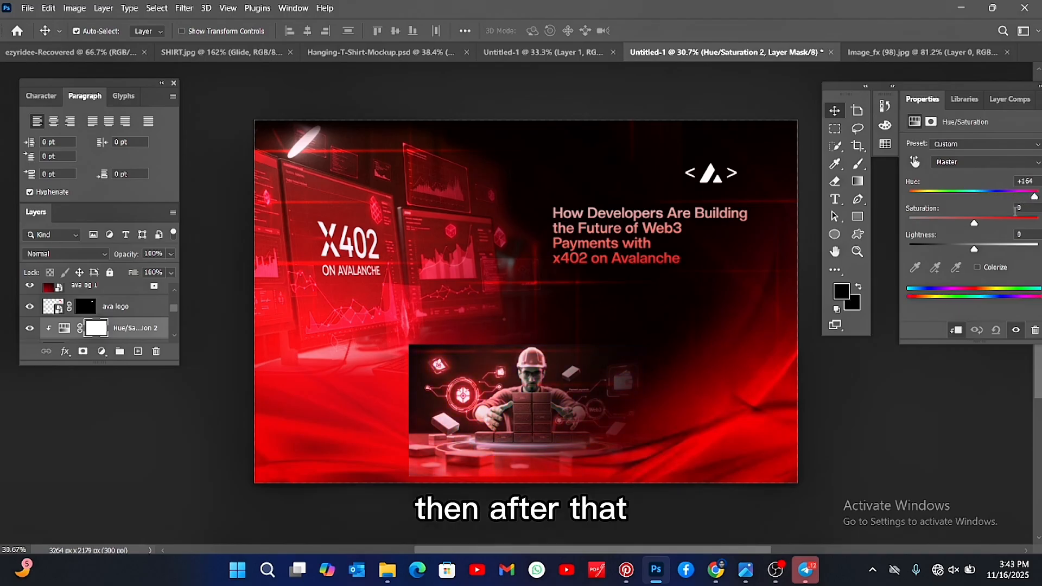
pyautogui.moveTo(974, 223)
pyautogui.mouseDown()
pyautogui.moveTo(945, 229)
pyautogui.moveTo(988, 228)
pyautogui.mouseUp()
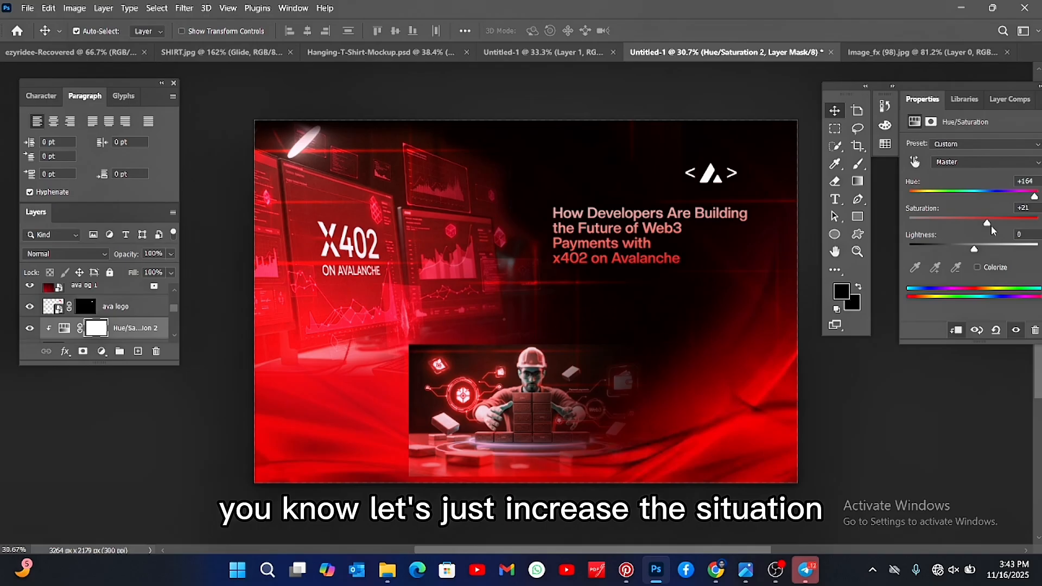
pyautogui.moveTo(991, 226); pyautogui.dragTo(998, 225)
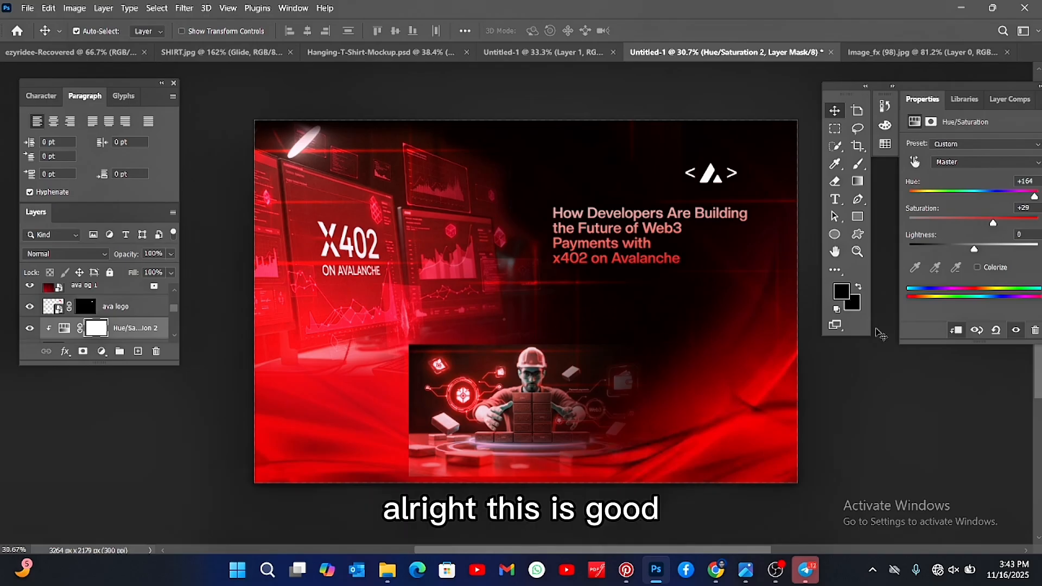
# Set the blend mode of the Image_fx (100) layer to Color Dodge
pyautogui.click(547, 389)
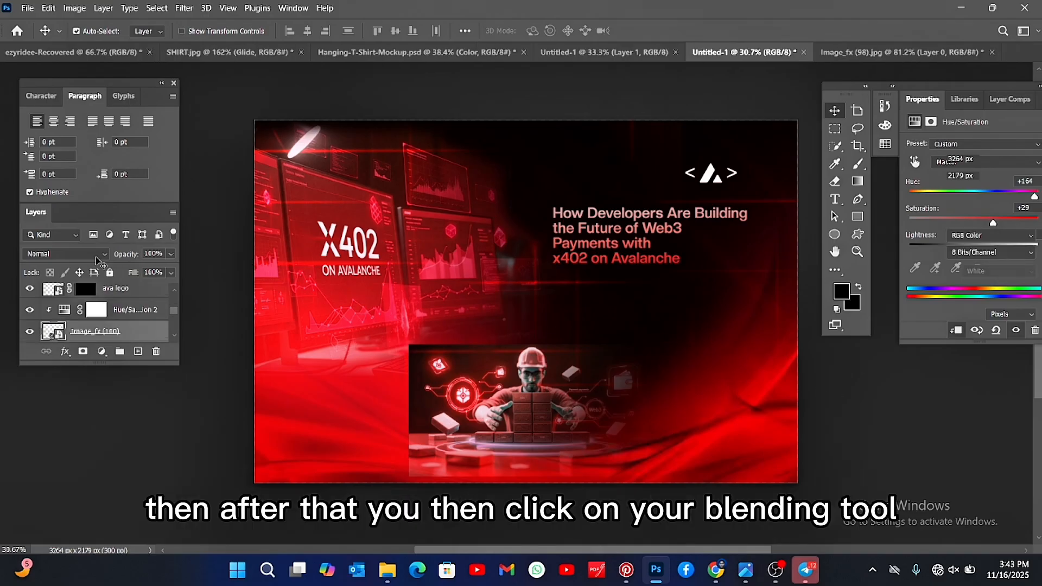
pyautogui.click(65, 253)
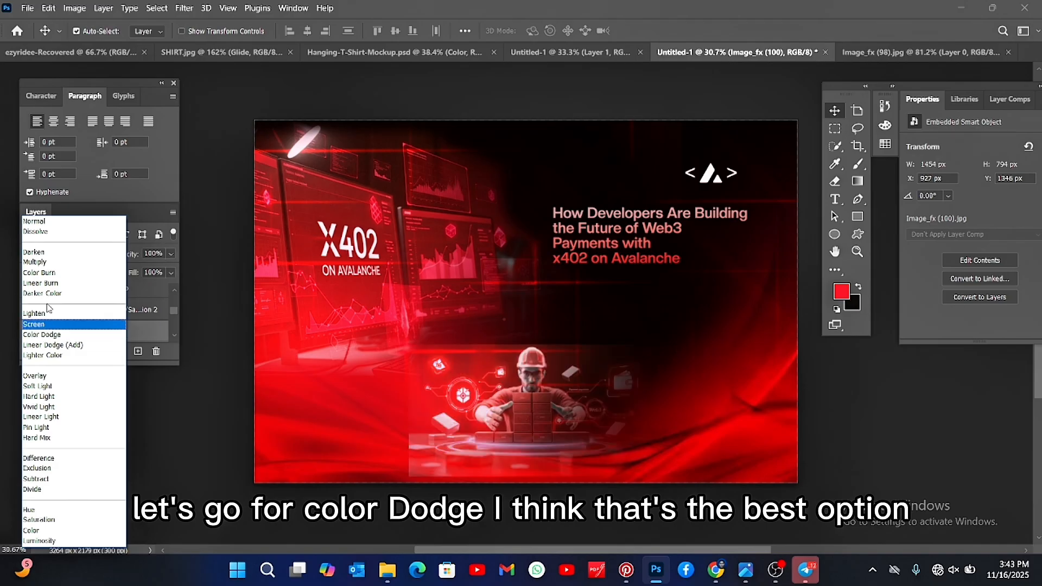
pyautogui.click(46, 335)
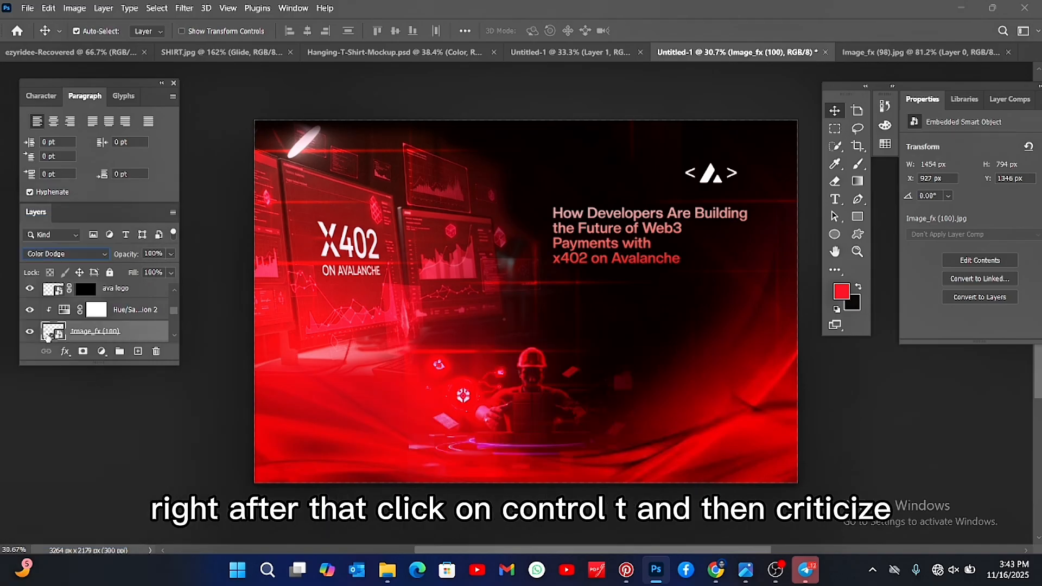
# Enlarge Image_fx (100) to 42.10% so the developer figure fills the lower centre of the design
pyautogui.hotkey('ctrl', 't')
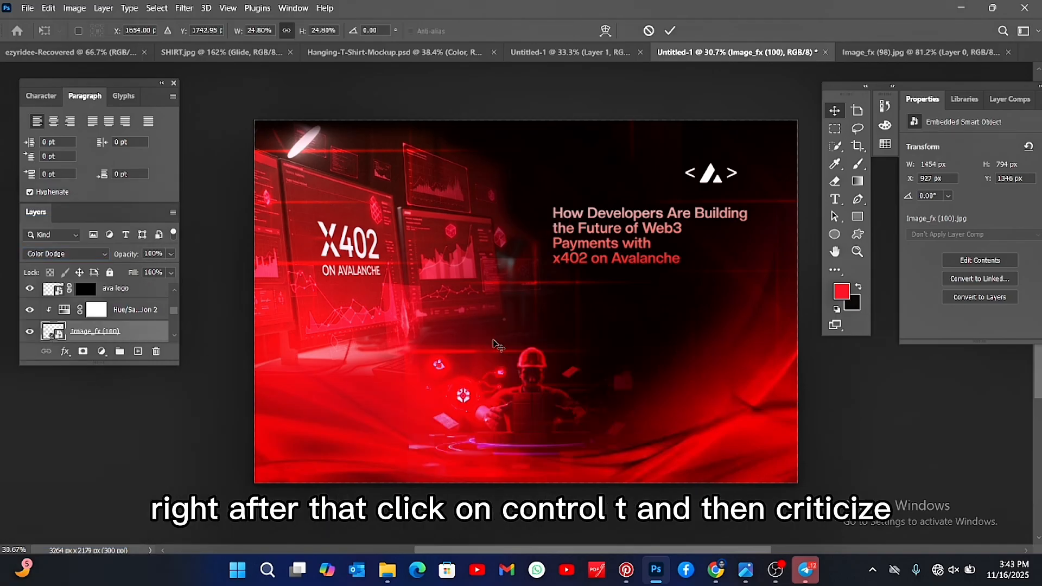
pyautogui.moveTo(529, 332); pyautogui.dragTo(550, 345)
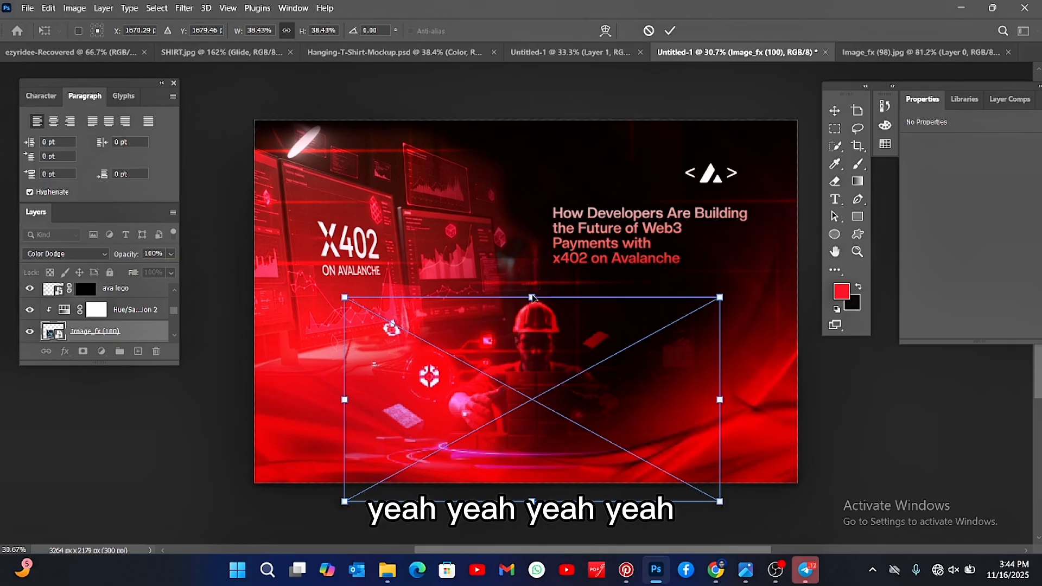
pyautogui.moveTo(531, 295); pyautogui.dragTo(533, 274)
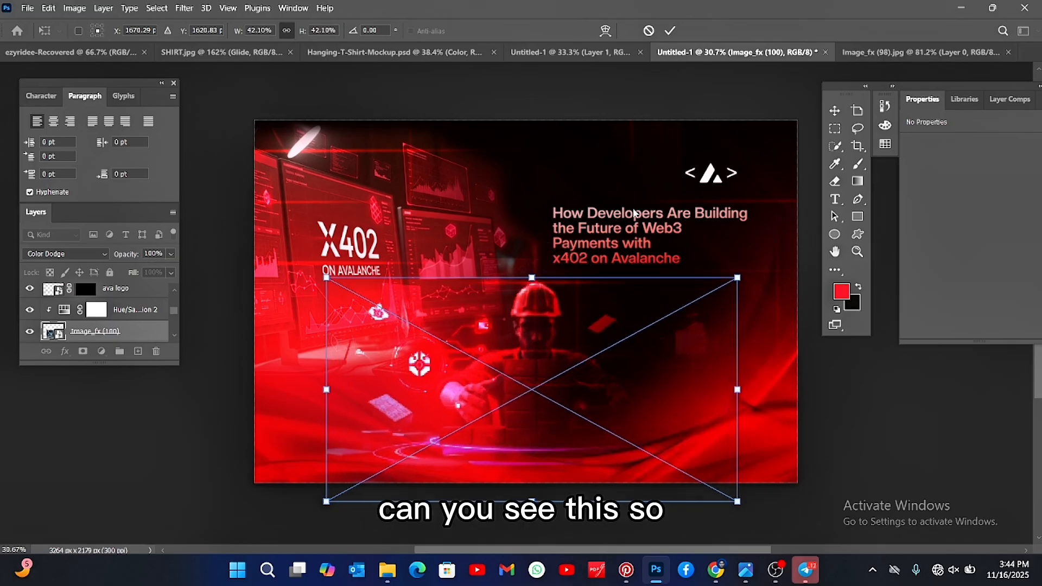
pyautogui.click(834, 114)
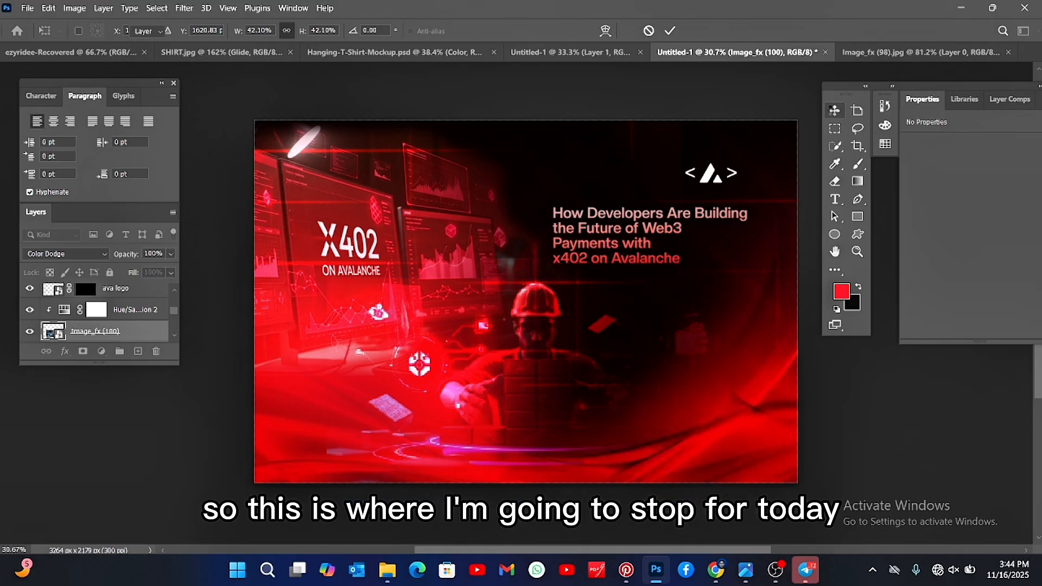